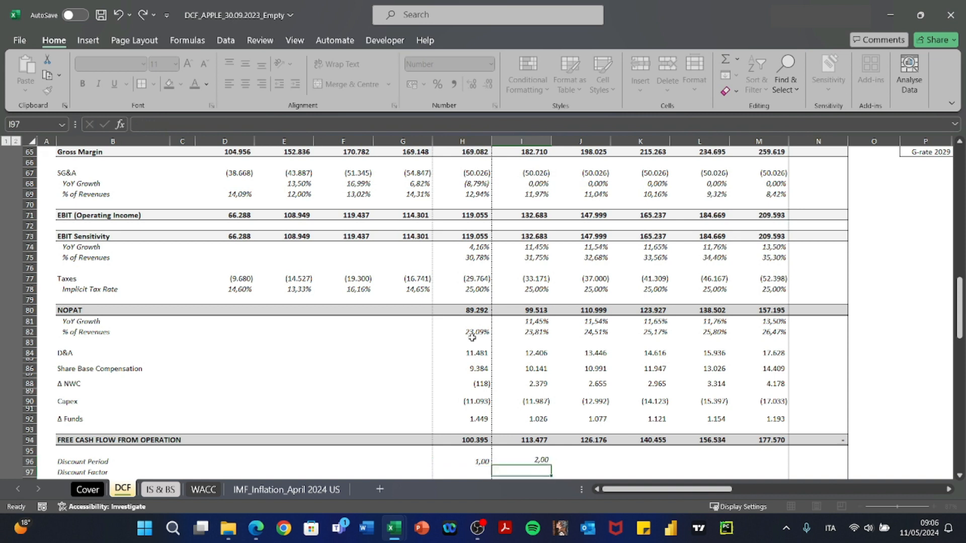
Copy the Discount Period formula =+H96+1 from I96 across to M96, pasting formulas only.
{"action": "key", "text": "shift+Right"}
{"action": "key", "text": "shift+Right"}
{"action": "key", "text": "shift+Right"}
{"action": "key", "text": "shift+Right"}
{"action": "key", "text": "alt+e"}
{"action": "key", "text": "s"}
{"action": "key", "text": "f"}
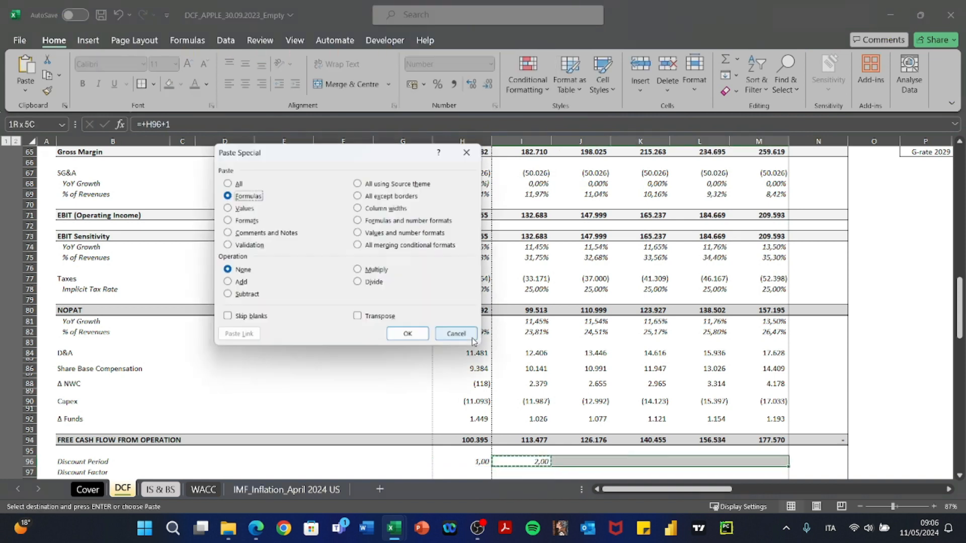
{"action": "key", "text": "Return"}
{"action": "key", "text": "Escape"}
Link the TV column's Discount Period in N96 to the final forecast year with =+M96.
{"action": "key", "text": "Right"}
{"action": "key", "text": "Right"}
{"action": "key", "text": "Right"}
{"action": "key", "text": "Right"}
{"action": "key", "text": "Right"}
{"action": "type", "text": "=+"}
{"action": "key", "text": "Left"}
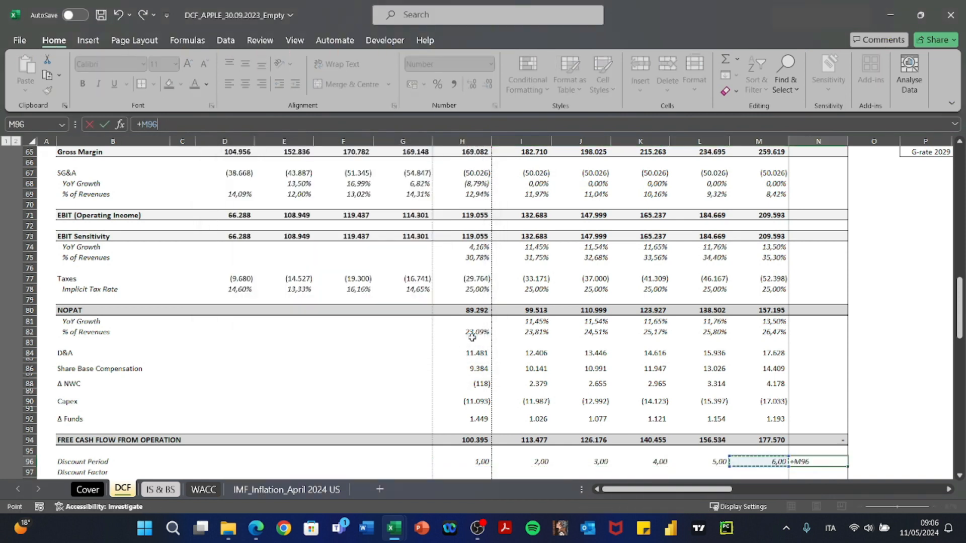
{"action": "key", "text": "Return"}
Examine the Discount Period formulas across row 96, from the YEARFRAC formula in H96 to the following years.
{"action": "key", "text": "Left"}
{"action": "key", "text": "Left"}
{"action": "key", "text": "Left"}
{"action": "key", "text": "Left"}
{"action": "key", "text": "Left"}
{"action": "key", "text": "Left"}
{"action": "key", "text": "Down"}
{"action": "key", "text": "Up"}
{"action": "key", "text": "Up"}
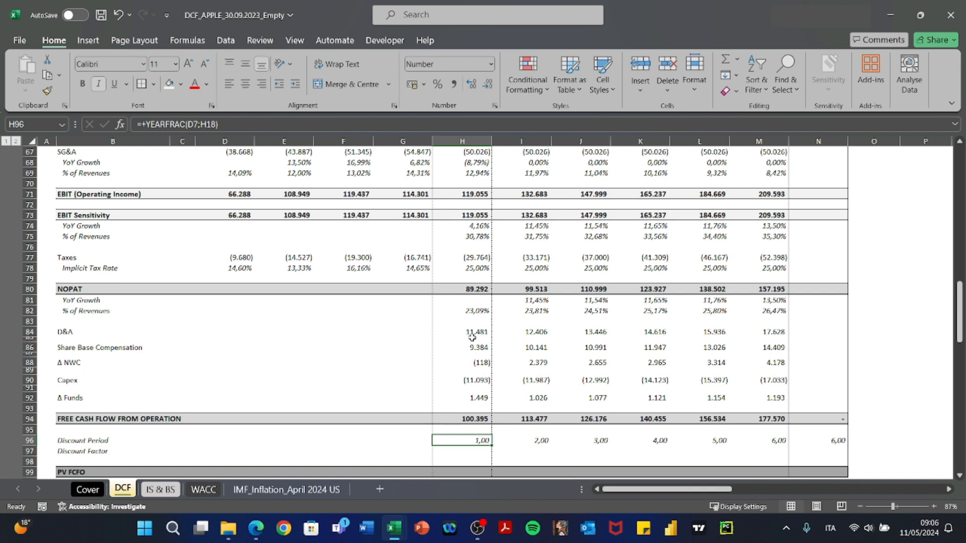
{"action": "key", "text": "Right"}
{"action": "key", "text": "Right"}
{"action": "key", "text": "Right"}
{"action": "type", "text": "=+"}
{"action": "key", "text": "Left"}
{"action": "type", "text": "+1"}
{"action": "key", "text": "Left"}
{"action": "key", "text": "Left"}
{"action": "key", "text": "Left"}
{"action": "key", "text": "Left"}
{"action": "key", "text": "Left"}
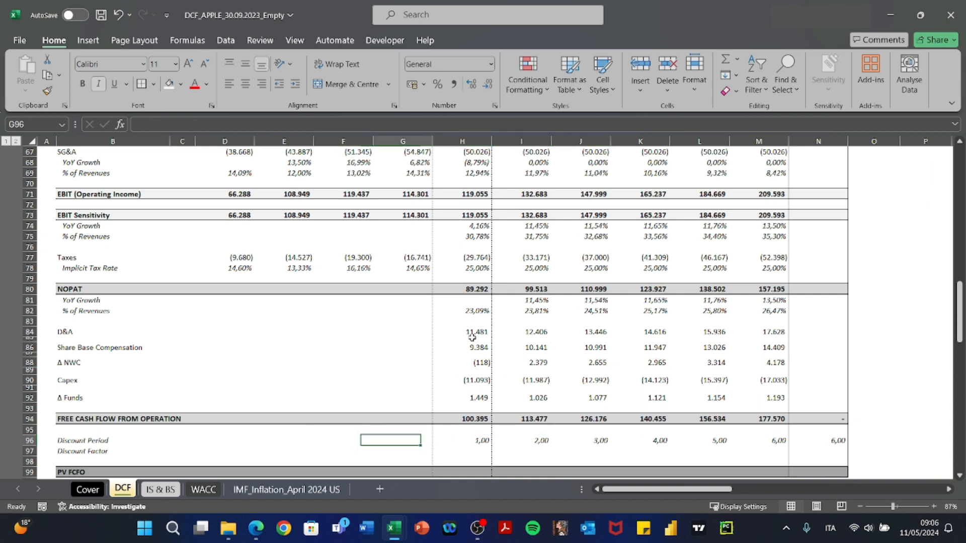
{"action": "key", "text": "Right"}
{"action": "key", "text": "Right"}
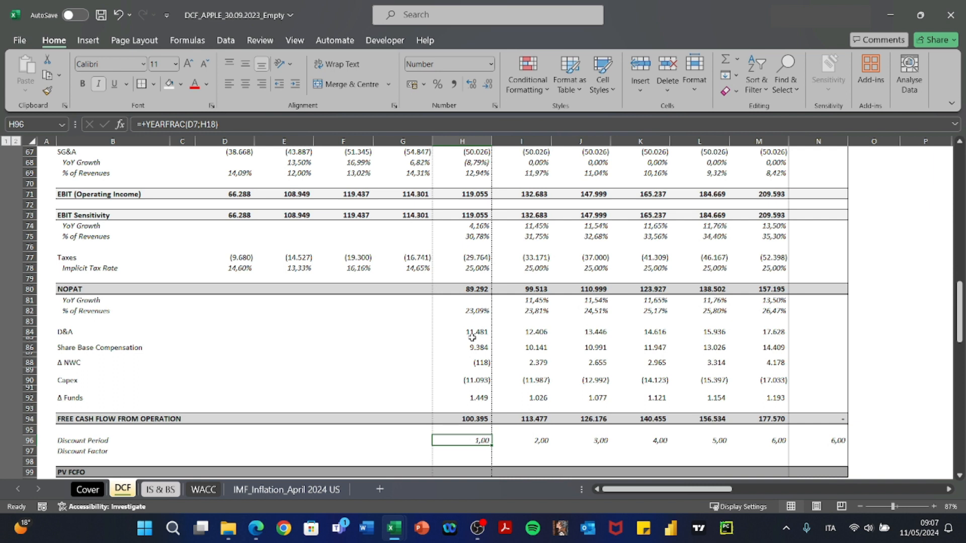
Add a drop-down list validation to the Mid Year Convention input D28, sourced from =$AD$1:$AD$2, and choose YES.
{"action": "key", "text": "ctrl+Left"}
{"action": "key", "text": "ctrl+Left"}
{"action": "key", "text": "ctrl+Up"}
{"action": "key", "text": "ctrl+Up"}
{"action": "key", "text": "ctrl+Up"}
{"action": "key", "text": "Down"}
{"action": "key", "text": "Down"}
{"action": "key", "text": "Down"}
{"action": "key", "text": "Down"}
{"action": "key", "text": "Down"}
{"action": "key", "text": "Down"}
{"action": "key", "text": "Down"}
{"action": "key", "text": "Down"}
{"action": "key", "text": "Down"}
{"action": "key", "text": "Down"}
{"action": "key", "text": "Down"}
{"action": "key", "text": "Down"}
{"action": "key", "text": "Down"}
{"action": "key", "text": "Down"}
{"action": "key", "text": "Down"}
{"action": "key", "text": "Down"}
{"action": "key", "text": "Down"}
{"action": "key", "text": "Down"}
{"action": "key", "text": "Down"}
{"action": "key", "text": "Down"}
{"action": "key", "text": "Down"}
{"action": "key", "text": "Up"}
{"action": "key", "text": "Up"}
{"action": "key", "text": "Up"}
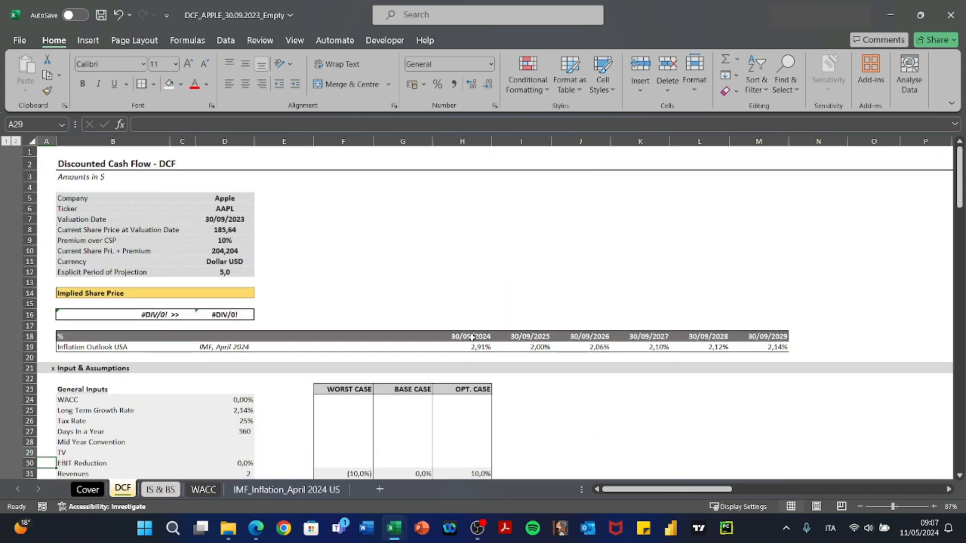
{"action": "key", "text": "Right"}
{"action": "key", "text": "Right"}
{"action": "key", "text": "Right"}
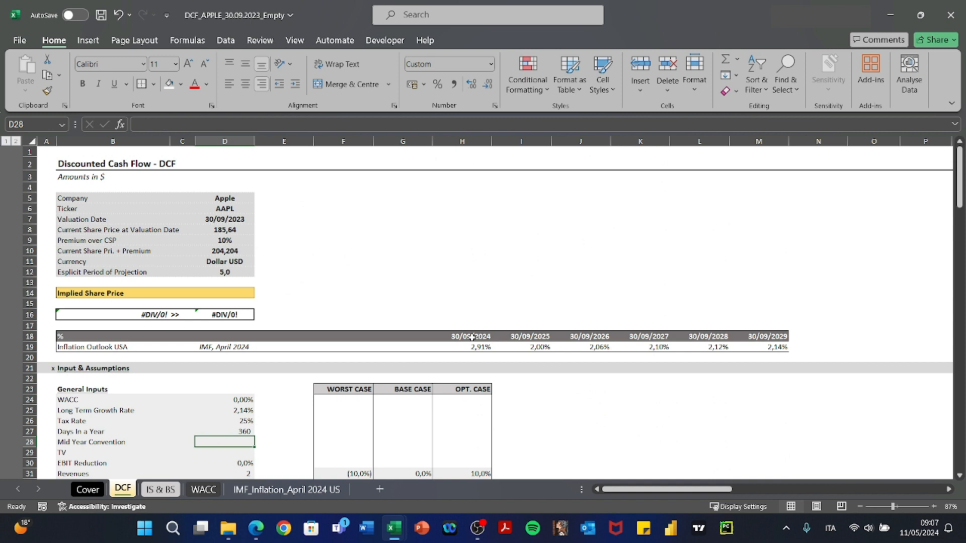
{"action": "key", "text": "alt"}
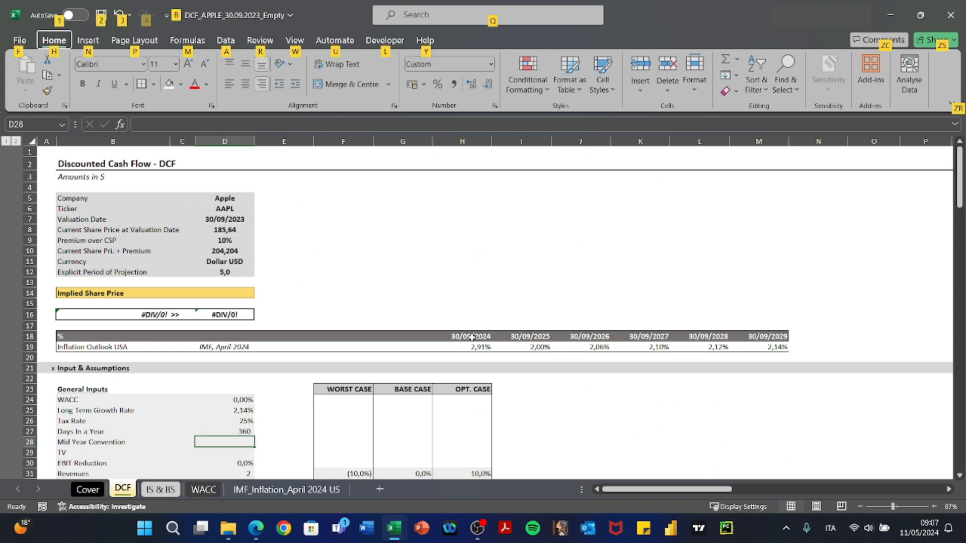
{"action": "key", "text": "a"}
{"action": "key", "text": "v"}
{"action": "key", "text": "v"}
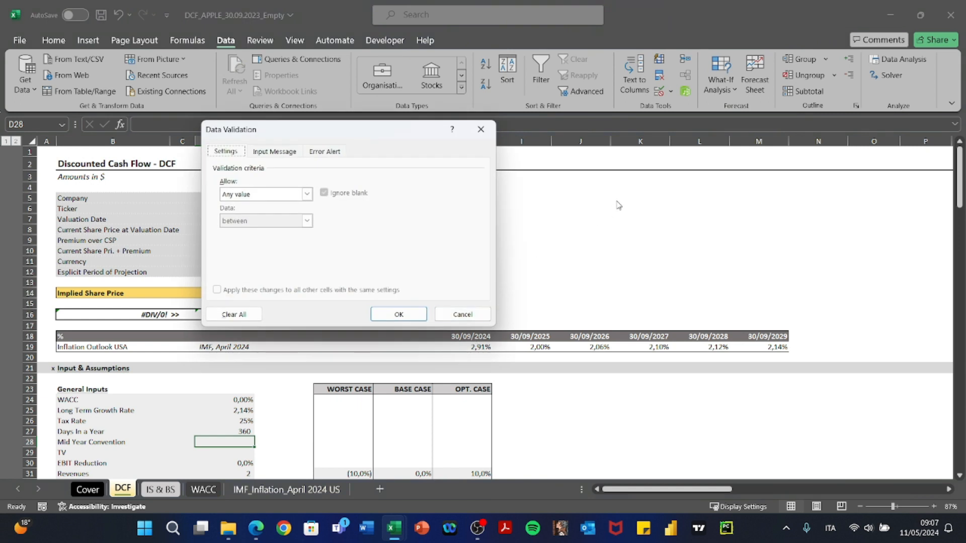
{"action": "left_click", "coordinate": [235, 197]}
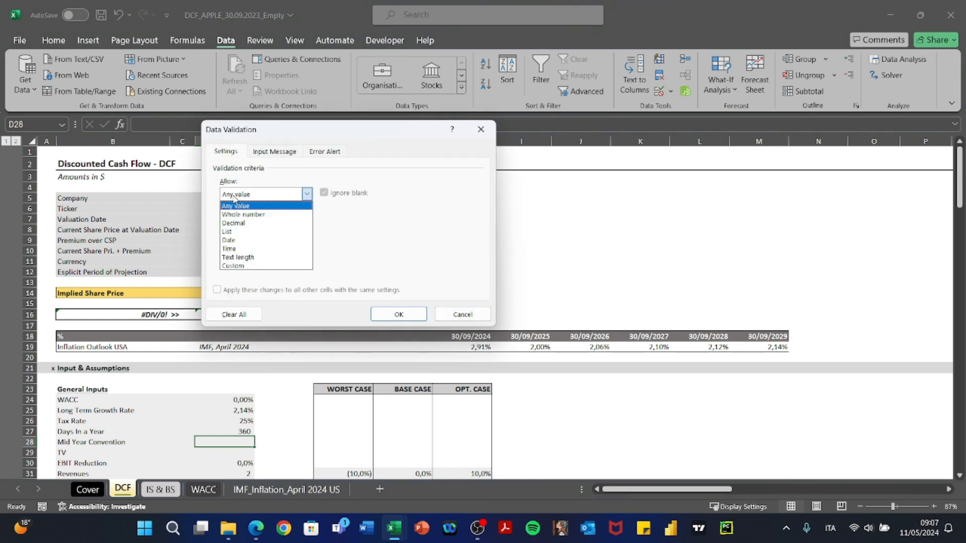
{"action": "left_click", "coordinate": [255, 239]}
{"action": "left_click", "coordinate": [395, 246]}
{"action": "scroll", "coordinate": [636, 237], "scroll_direction": "right", "scroll_amount": 5}
{"action": "scroll", "coordinate": [636, 237], "scroll_direction": "right", "scroll_amount": 3}
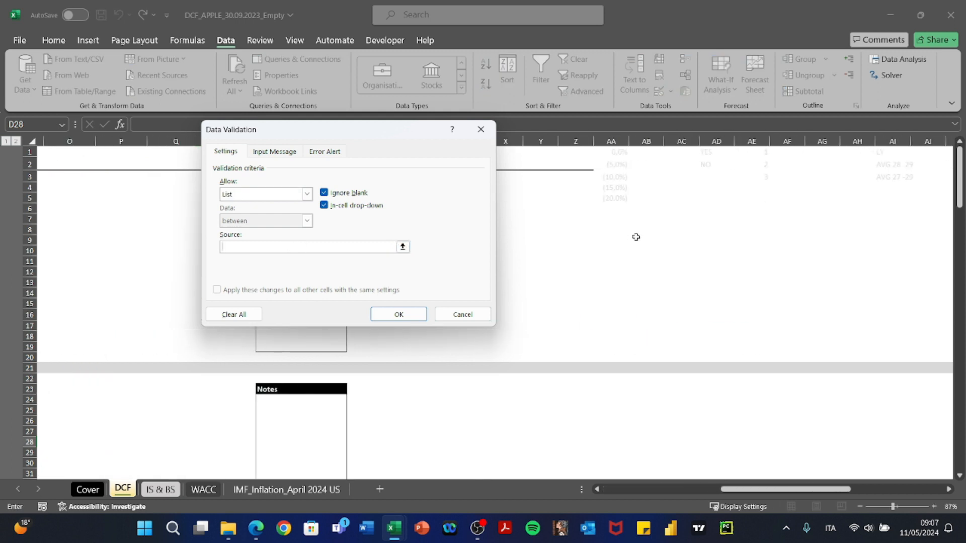
{"action": "left_click_drag", "start_coordinate": [645, 151], "coordinate": [648, 158]}
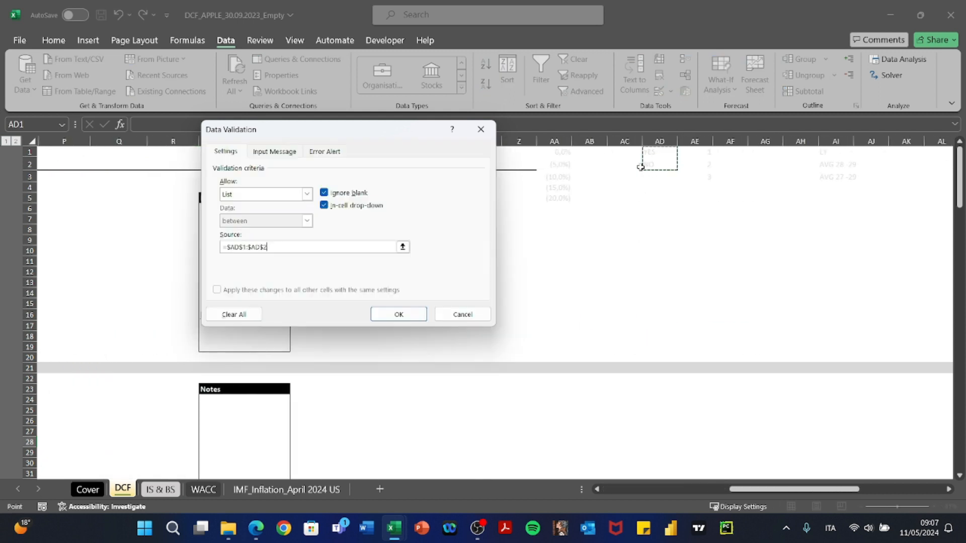
{"action": "left_click", "coordinate": [401, 310]}
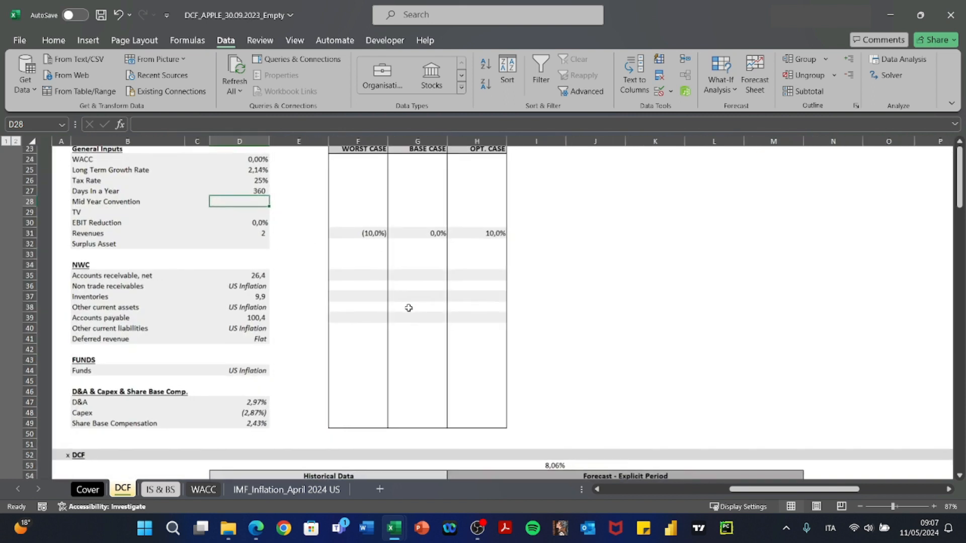
{"action": "left_click", "coordinate": [260, 202]}
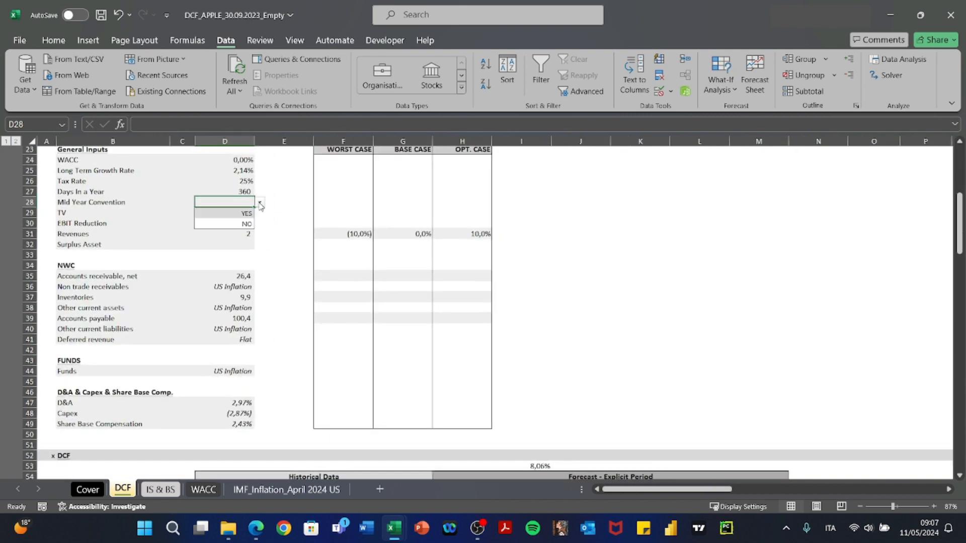
{"action": "left_click", "coordinate": [249, 212]}
Insert an IF test of D28="YES" ahead of the YEARFRAC expression in the first Discount Period cell H96.
{"action": "scroll", "coordinate": [342, 316], "scroll_direction": "down", "scroll_amount": 9}
{"action": "scroll", "coordinate": [342, 316], "scroll_direction": "down", "scroll_amount": 10}
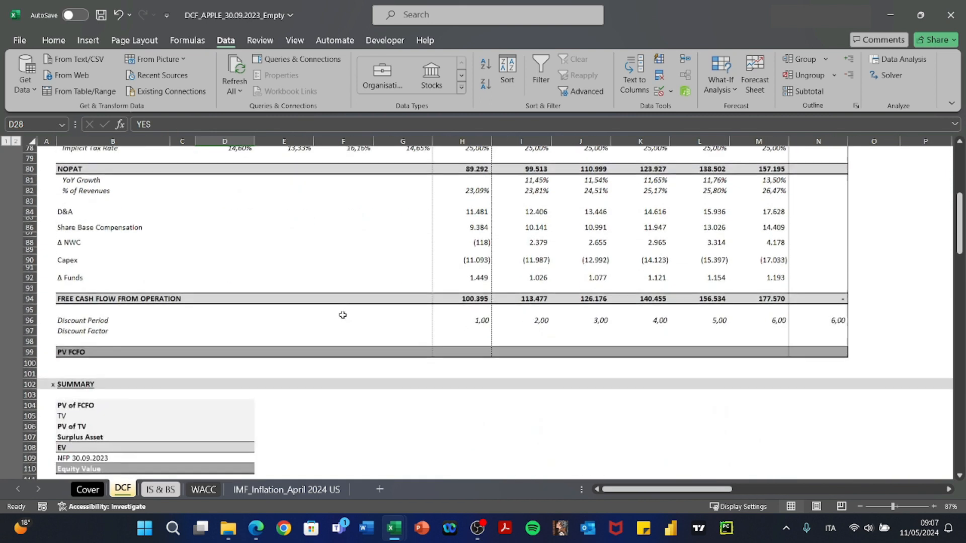
{"action": "left_click", "coordinate": [469, 291]}
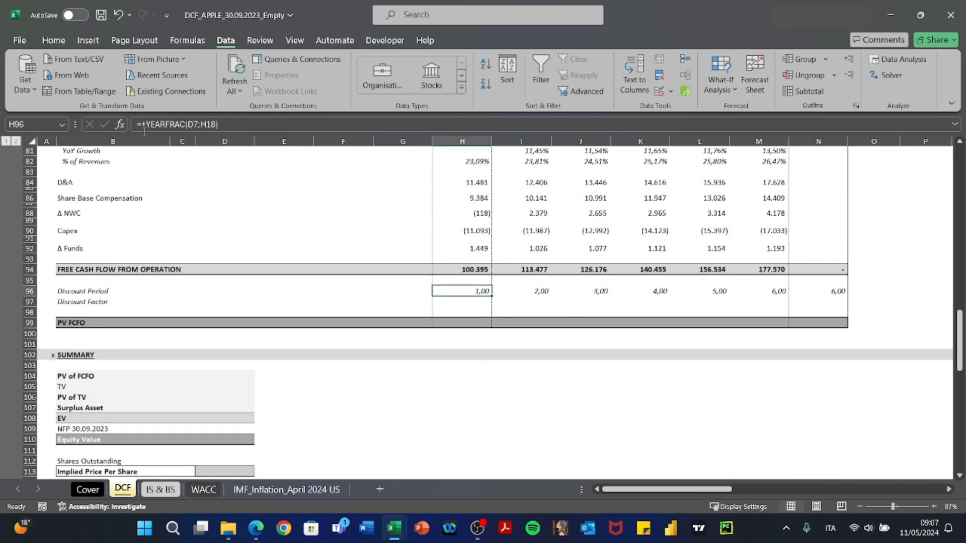
{"action": "left_click", "coordinate": [144, 124]}
{"action": "type", "text": "I"}
{"action": "double_click", "coordinate": [185, 145]}
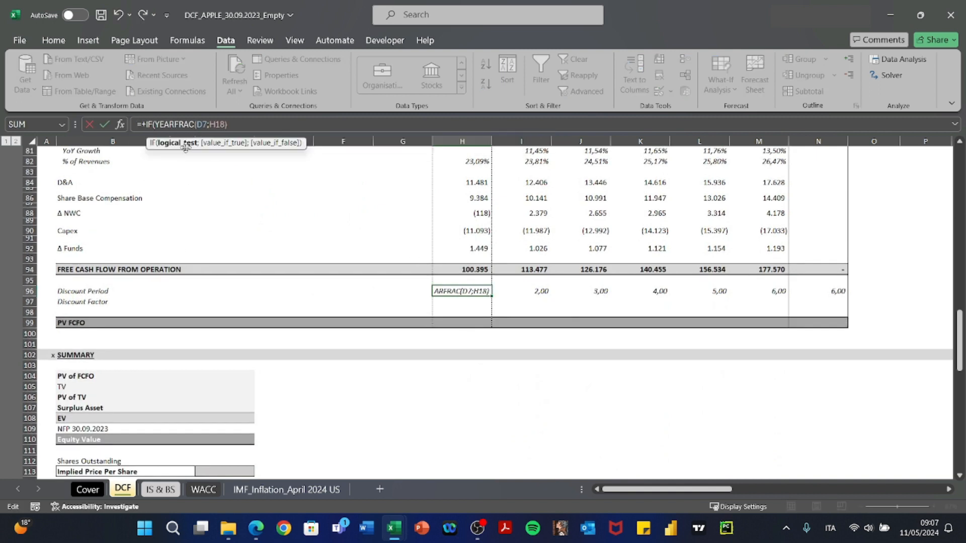
{"action": "key", "text": "End"}
{"action": "key", "text": "Right"}
{"action": "key", "text": "Right"}
{"action": "key", "text": "Right"}
{"action": "scroll", "coordinate": [185, 272], "scroll_direction": "up", "scroll_amount": 20}
{"action": "scroll", "coordinate": [186, 271], "scroll_direction": "down", "scroll_amount": 5}
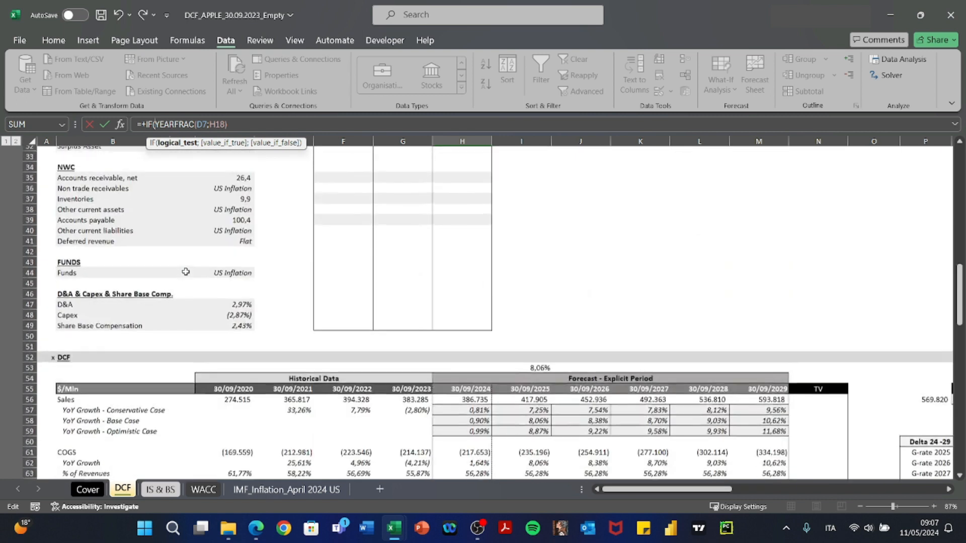
{"action": "scroll", "coordinate": [231, 193], "scroll_direction": "up", "scroll_amount": 3}
{"action": "left_click", "coordinate": [232, 206]}
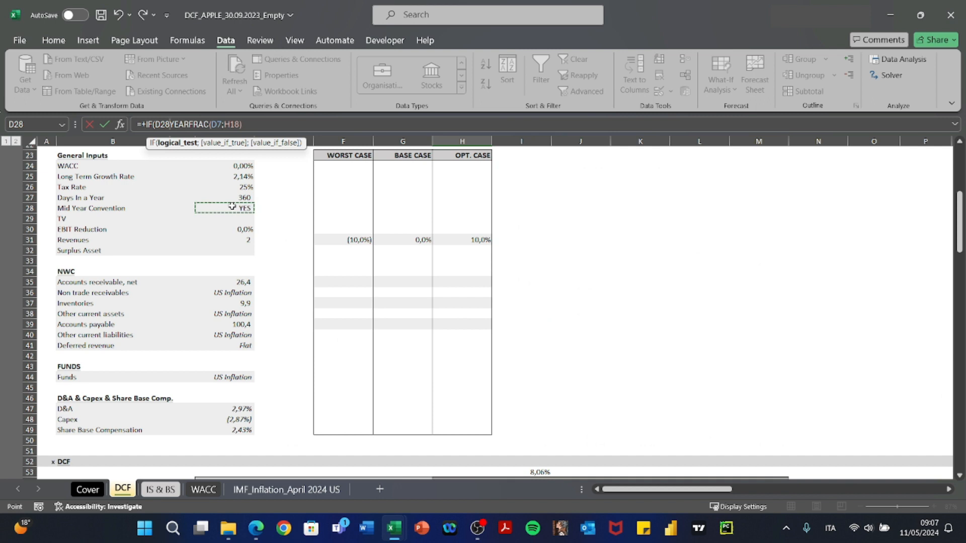
{"action": "type", "text": "=\"YES"}
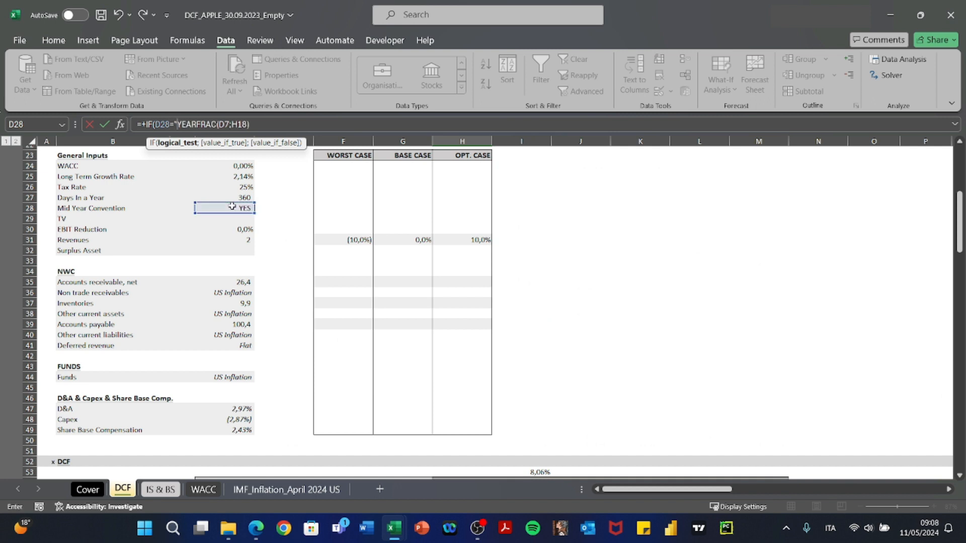
{"action": "type", "text": "\";"}
Complete H96's IF with YEARFRAC(D7;H18)/2 as the true value and the undivided YEARFRAC(D7;H18) as the false value.
{"action": "left_click", "coordinate": [287, 124]}
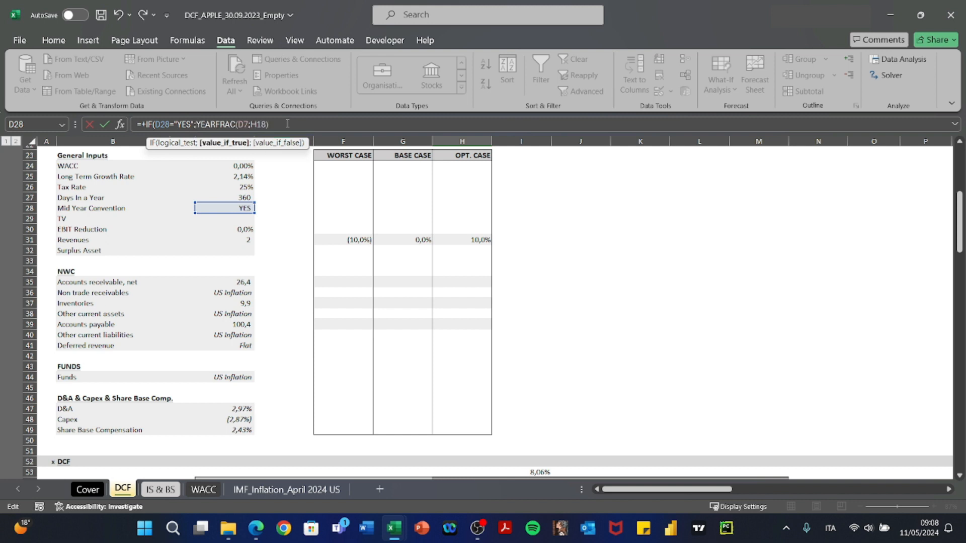
{"action": "type", "text": "/2;"}
{"action": "left_click_drag", "start_coordinate": [269, 125], "coordinate": [196, 125]}
{"action": "key", "text": "ctrl+c"}
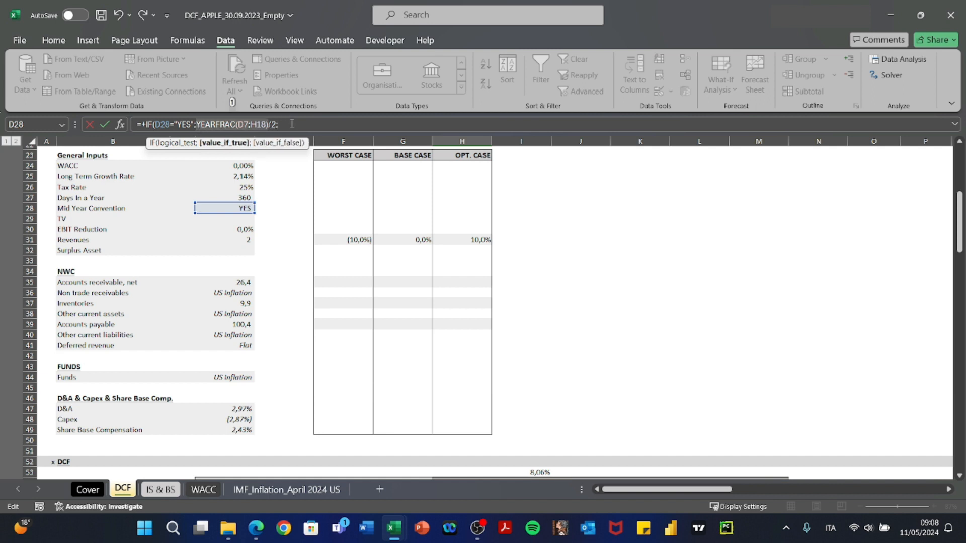
{"action": "left_click", "coordinate": [292, 123]}
{"action": "key", "text": "ctrl+v"}
{"action": "type", "text": ")"}
{"action": "key", "text": "Return"}
Inspect each Discount Period formula from H96 to N96 for its link to the preceding year.
{"action": "key", "text": "Up"}
{"action": "key", "text": "F2"}
{"action": "key", "text": "Tab"}
{"action": "key", "text": "F2"}
{"action": "key", "text": "Tab"}
{"action": "key", "text": "F2"}
{"action": "key", "text": "Tab"}
{"action": "key", "text": "F2"}
{"action": "key", "text": "Tab"}
{"action": "key", "text": "F2"}
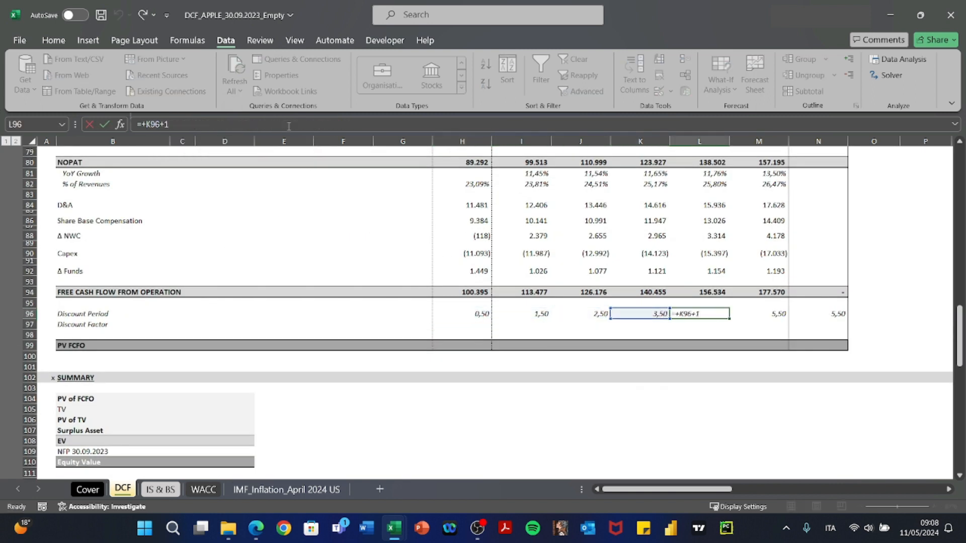
{"action": "key", "text": "Tab"}
{"action": "key", "text": "Tab"}
{"action": "key", "text": "Left"}
{"action": "key", "text": "Left"}
{"action": "key", "text": "Left"}
{"action": "key", "text": "Left"}
{"action": "key", "text": "Left"}
{"action": "key", "text": "Left"}
{"action": "key", "text": "F2"}
{"action": "key", "text": "Tab"}
{"action": "key", "text": "F2"}
{"action": "key", "text": "Tab"}
{"action": "key", "text": "F2"}
{"action": "key", "text": "Tab"}
{"action": "key", "text": "F2"}
{"action": "key", "text": "Tab"}
{"action": "key", "text": "F2"}
{"action": "key", "text": "Tab"}
{"action": "key", "text": "F2"}
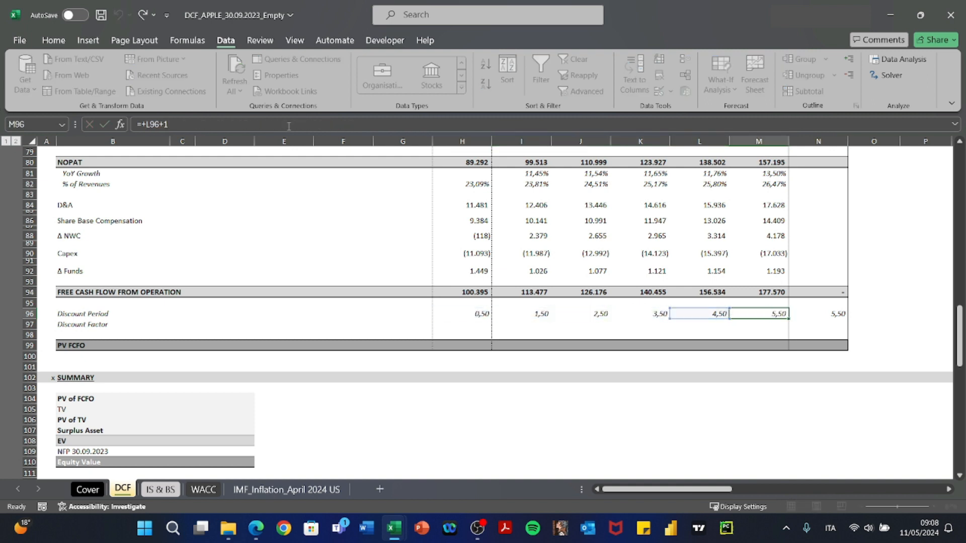
{"action": "key", "text": "Tab"}
{"action": "key", "text": "F2"}
{"action": "key", "text": "Escape"}
Begin a formula for the first forecast year's Discount Factor in H97.
{"action": "key", "text": "Left"}
{"action": "key", "text": "Left"}
{"action": "key", "text": "Left"}
{"action": "key", "text": "Left"}
{"action": "key", "text": "Left"}
{"action": "key", "text": "Left"}
{"action": "key", "text": "Down"}
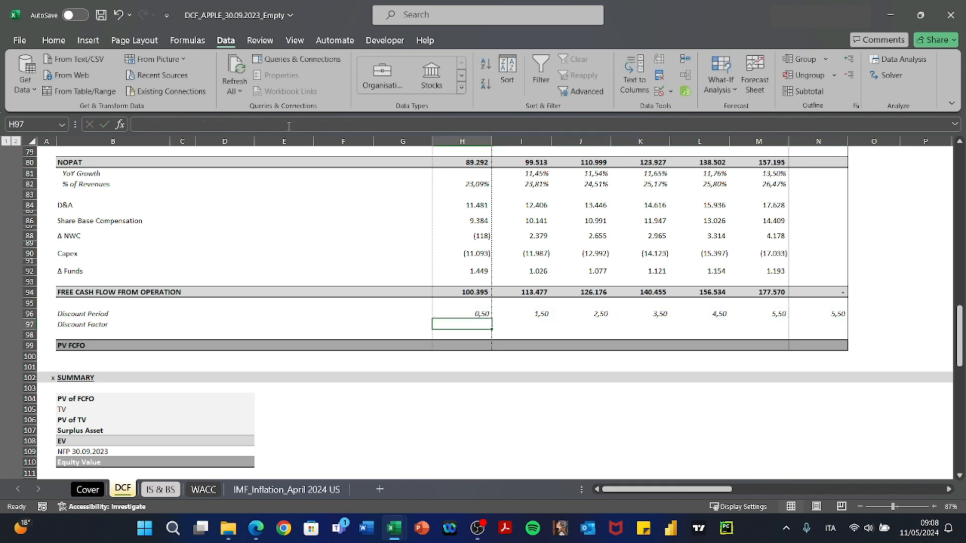
{"action": "type", "text": "+"}
{"action": "key", "text": "Up"}
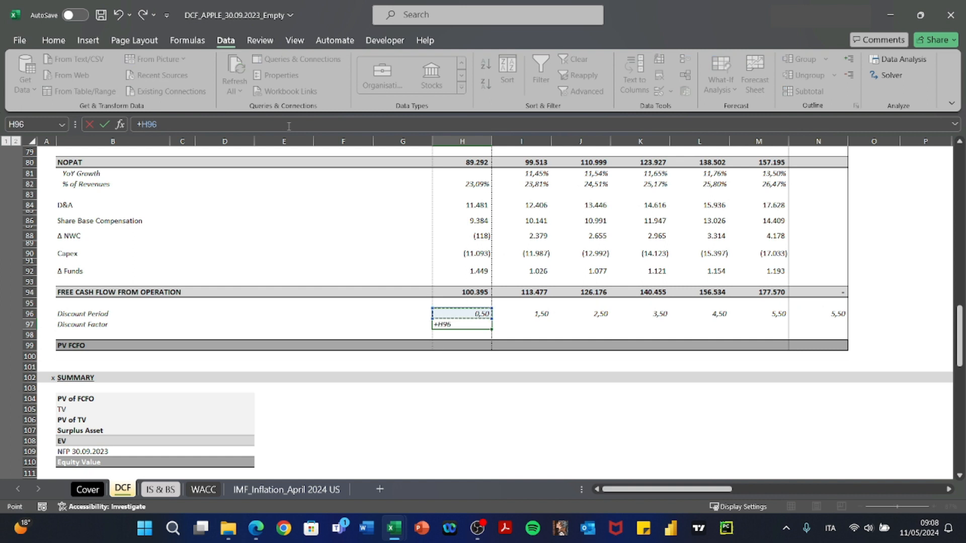
{"action": "type", "text": "ùù"}
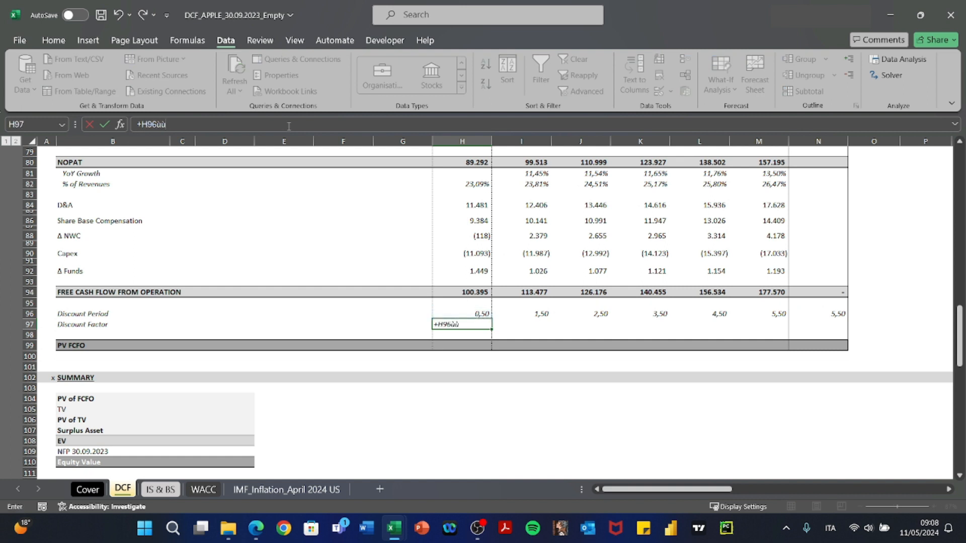
{"action": "key", "text": "BackSpace"}
{"action": "key", "text": "BackSpace"}
{"action": "key", "text": "BackSpace"}
{"action": "key", "text": "BackSpace"}
{"action": "key", "text": "BackSpace"}
Build the first forecast year's Discount Factor in H97 as 1/(1+D24)^, referencing the WACC input.
{"action": "type", "text": "1/("}
{"action": "key", "text": "ctrl+Left"}
{"action": "key", "text": "ctrl+Left"}
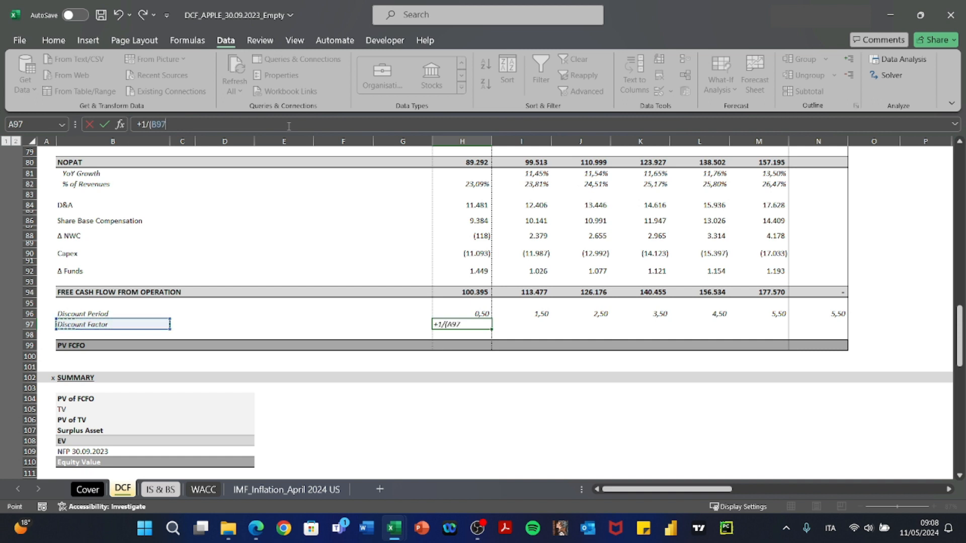
{"action": "key", "text": "ctrl+Up"}
{"action": "key", "text": "ctrl+Up"}
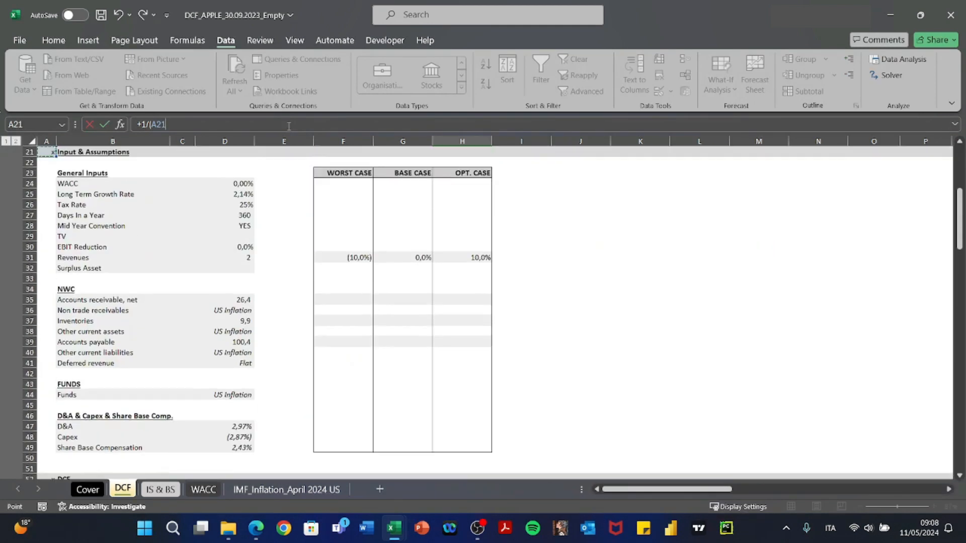
{"action": "key", "text": "BackSpace"}
{"action": "key", "text": "BackSpace"}
{"action": "key", "text": "BackSpace"}
{"action": "type", "text": "1+"}
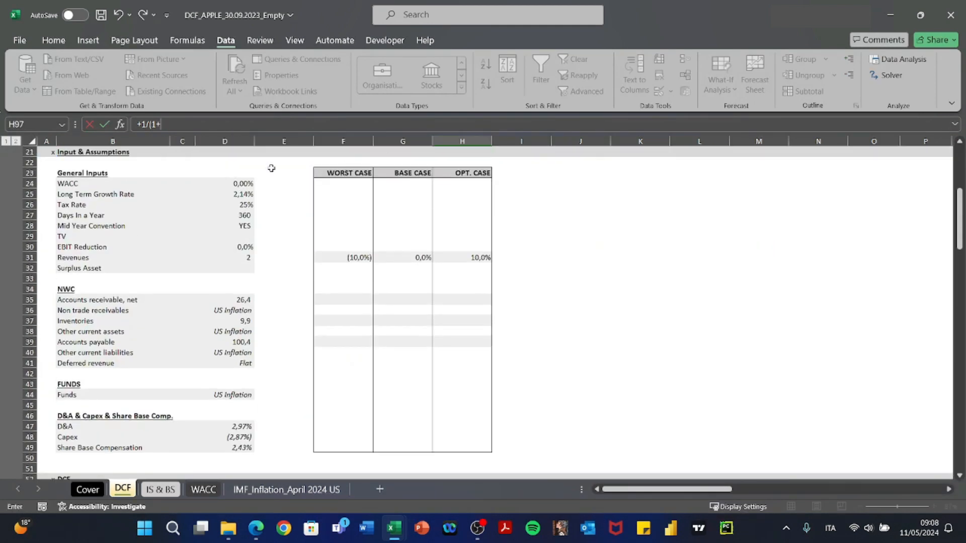
{"action": "left_click", "coordinate": [245, 182]}
{"action": "type", "text": ")^"}
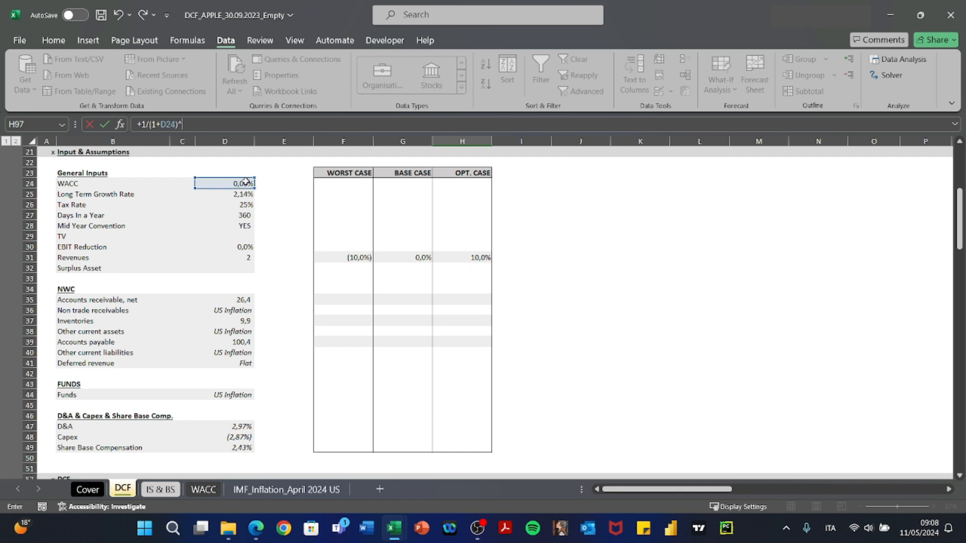
Lock the WACC reference as $D$24 in H97 and complete the exponent with Discount Period H96.
{"action": "left_click", "coordinate": [168, 125]}
{"action": "key", "text": "F4"}
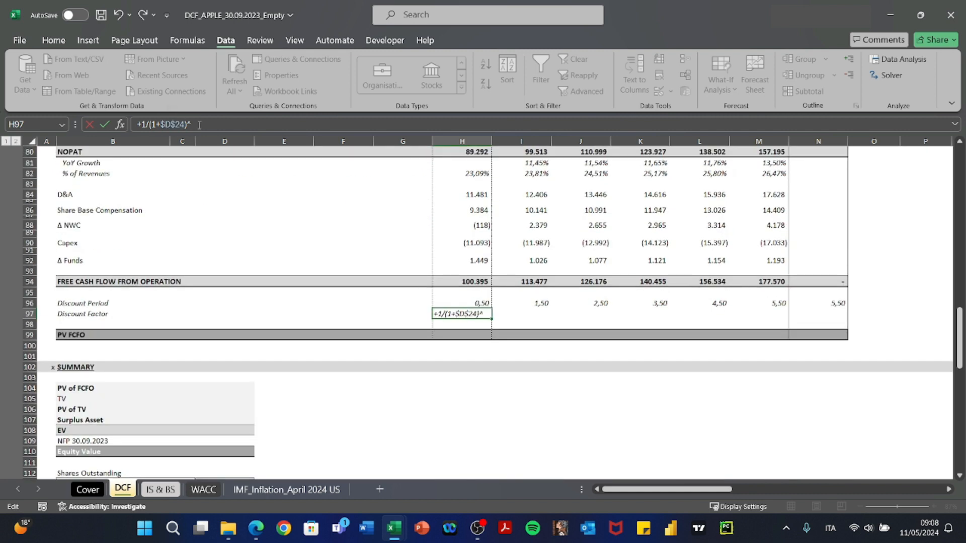
{"action": "left_click", "coordinate": [458, 303]}
{"action": "key", "text": "Return"}
{"action": "key", "text": "Up"}
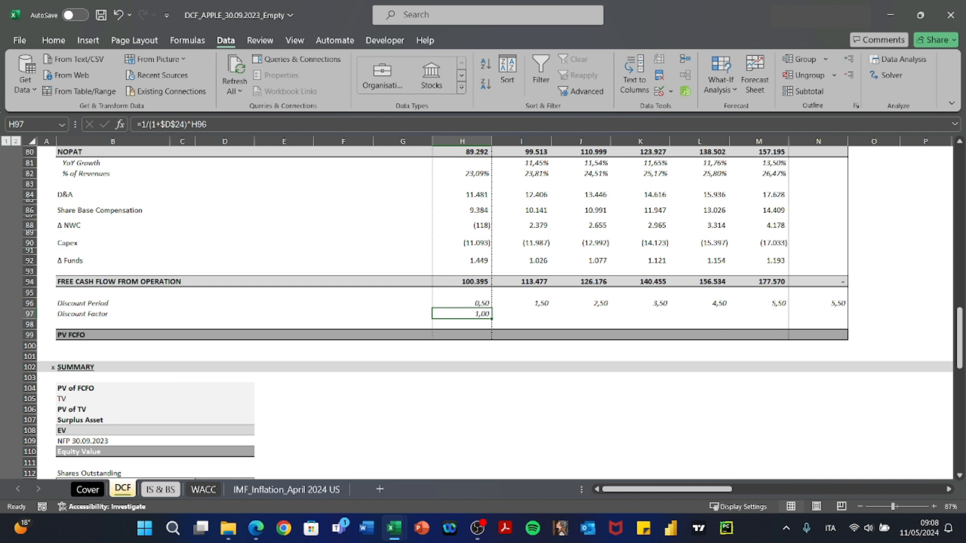
{"action": "key", "text": "ctrl+1"}
{"action": "key", "text": "F2"}
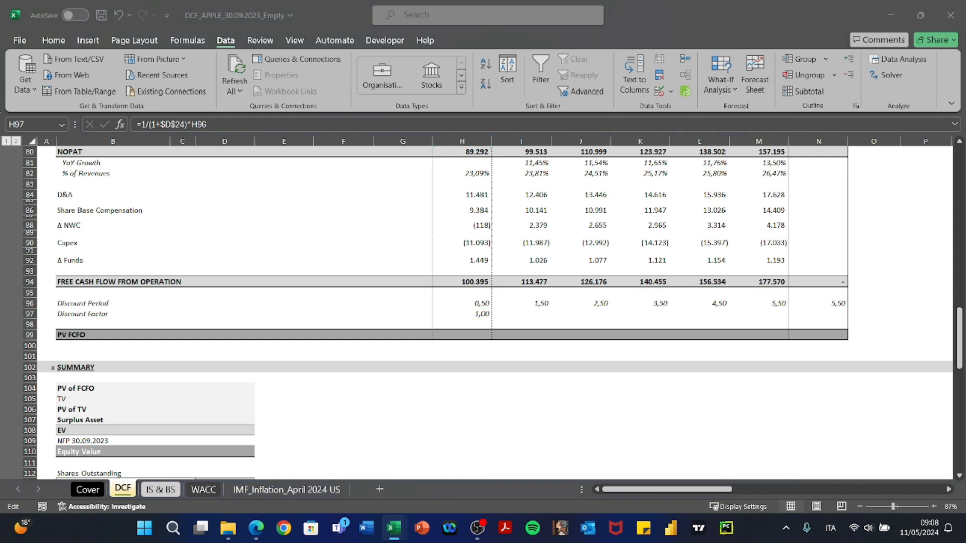
{"action": "key", "text": "Escape"}
Copy the H97 Discount Factor formula across I97:M97 and check the references in I97.
{"action": "left_click", "coordinate": [478, 323]}
{"action": "key", "text": "ctrl+c"}
{"action": "key", "text": "Right"}
{"action": "key", "text": "shift+Right"}
{"action": "key", "text": "shift+Right"}
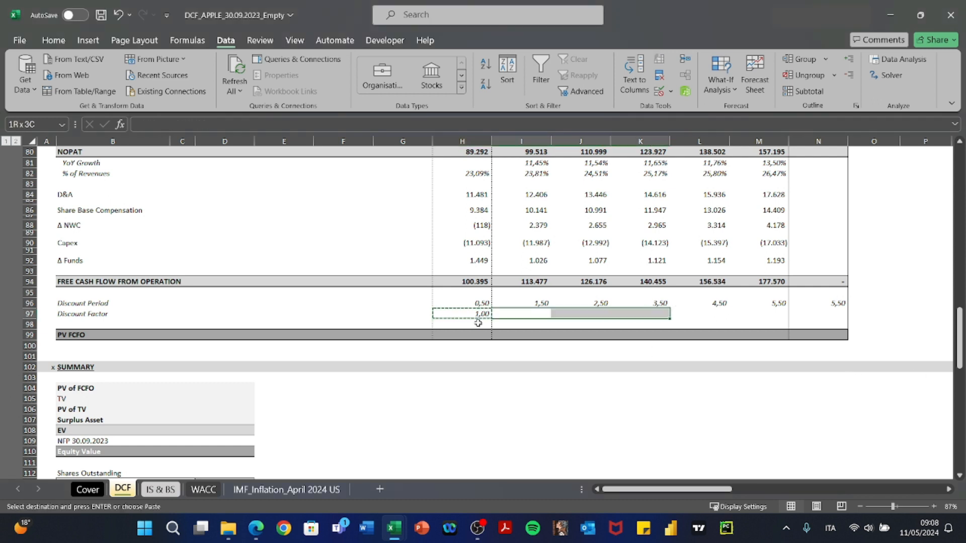
{"action": "key", "text": "shift+Right"}
{"action": "key", "text": "shift+Right"}
{"action": "key", "text": "Return"}
{"action": "key", "text": "F2"}
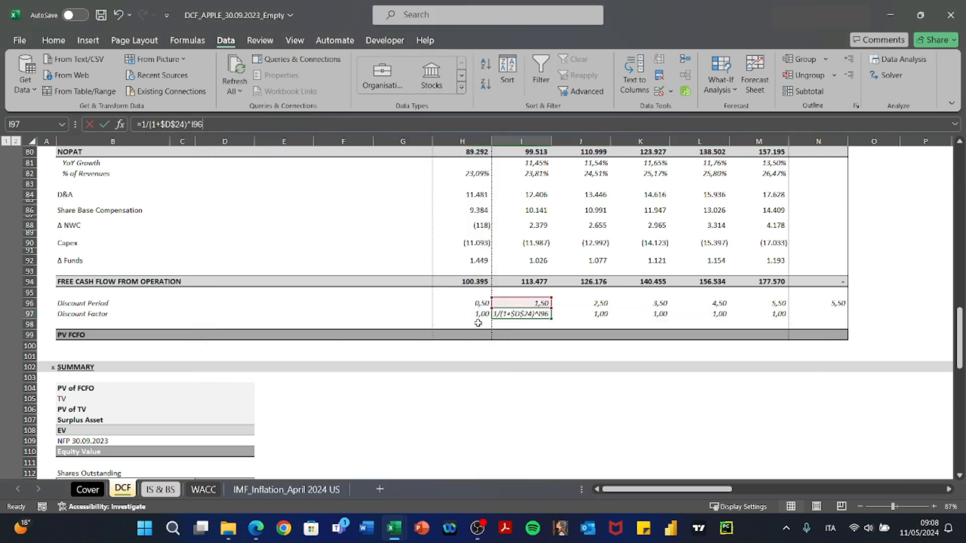
{"action": "key", "text": "Escape"}
Fill the Discount Factor formula from M97 into the terminal value column cell N97.
{"action": "key", "text": "Right"}
{"action": "key", "text": "Right"}
{"action": "key", "text": "Right"}
{"action": "key", "text": "Right"}
{"action": "key", "text": "Right"}
{"action": "key", "text": "shift+Left"}
{"action": "key", "text": "ctrl+r"}
Calculate the first forecast year's PV FCFO in H99 as free cash flow H94 multiplied by Discount Factor H97.
{"action": "key", "text": "Down"}
{"action": "key", "text": "Left"}
{"action": "key", "text": "Left"}
{"action": "key", "text": "Left"}
{"action": "key", "text": "Left"}
{"action": "key", "text": "Left"}
{"action": "key", "text": "Left"}
{"action": "key", "text": "Left"}
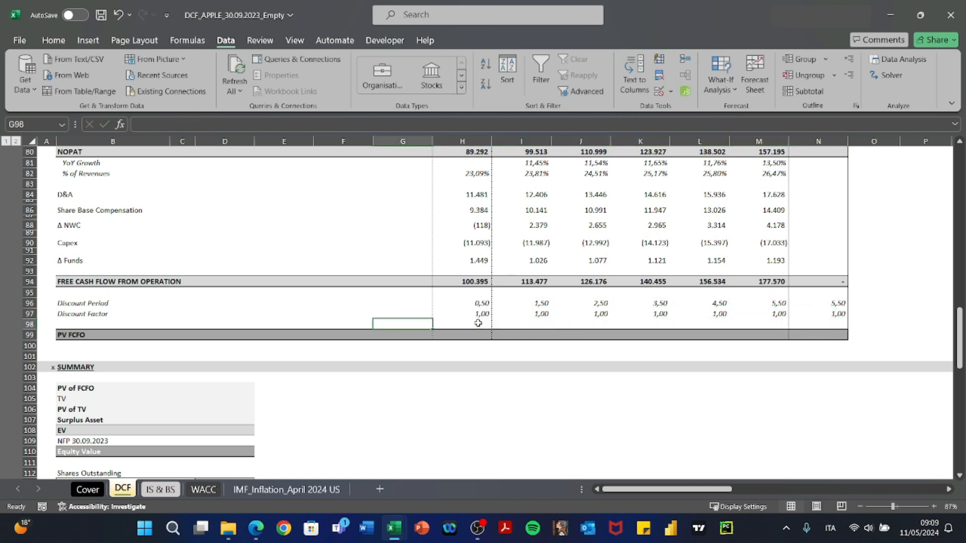
{"action": "key", "text": "Down"}
{"action": "key", "text": "Right"}
{"action": "type", "text": "+"}
{"action": "key", "text": "Up"}
{"action": "key", "text": "Up"}
{"action": "key", "text": "Up"}
{"action": "key", "text": "Up"}
{"action": "key", "text": "Up"}
{"action": "type", "text": "*"}
{"action": "key", "text": "Up"}
{"action": "key", "text": "Up"}
{"action": "key", "text": "ctrl+Return"}
Copy the H99 PV FCFO formula across the remaining explicit forecast years, I99:M99.
{"action": "key", "text": "ctrl+c"}
{"action": "key", "text": "Right"}
{"action": "key", "text": "shift+Right"}
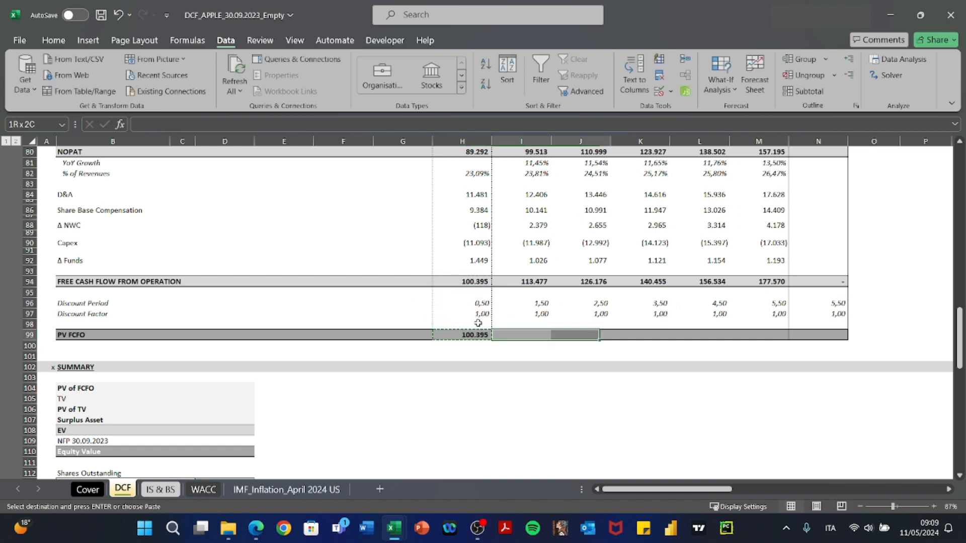
{"action": "key", "text": "shift+Right"}
{"action": "key", "text": "shift+Right"}
{"action": "key", "text": "shift+Right"}
{"action": "key", "text": "ctrl+v"}
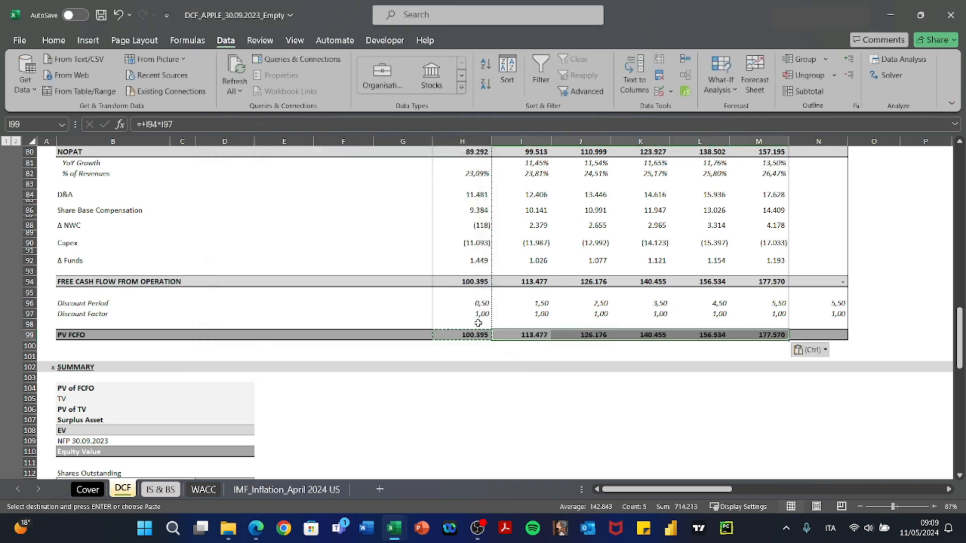
{"action": "key", "text": "Escape"}
Inspect each PV FCFO formula from I99 to M99 for its cash flow and discount factor references.
{"action": "key", "text": "Left"}
{"action": "key", "text": "Right"}
{"action": "key", "text": "F2"}
{"action": "key", "text": "Tab"}
{"action": "key", "text": "F2"}
{"action": "key", "text": "Tab"}
{"action": "key", "text": "F2"}
{"action": "key", "text": "Tab"}
{"action": "key", "text": "F2"}
{"action": "key", "text": "Tab"}
{"action": "key", "text": "F2"}
{"action": "key", "text": "Escape"}
Enter SUM(H99:M99) in the Summary's PV of FCFO cell D104 to total the discounted cash flows.
{"action": "key", "text": "Left"}
{"action": "key", "text": "Left"}
{"action": "key", "text": "Left"}
{"action": "key", "text": "Left"}
{"action": "key", "text": "Left"}
{"action": "key", "text": "Left"}
{"action": "key", "text": "Left"}
{"action": "key", "text": "Left"}
{"action": "key", "text": "Left"}
{"action": "key", "text": "Left"}
{"action": "key", "text": "Left"}
{"action": "key", "text": "Left"}
{"action": "key", "text": "Down"}
{"action": "key", "text": "Down"}
{"action": "key", "text": "Down"}
{"action": "key", "text": "Down"}
{"action": "key", "text": "Down"}
{"action": "key", "text": "Down"}
{"action": "key", "text": "Right"}
{"action": "key", "text": "Right"}
{"action": "key", "text": "Up"}
{"action": "key", "text": "Right"}
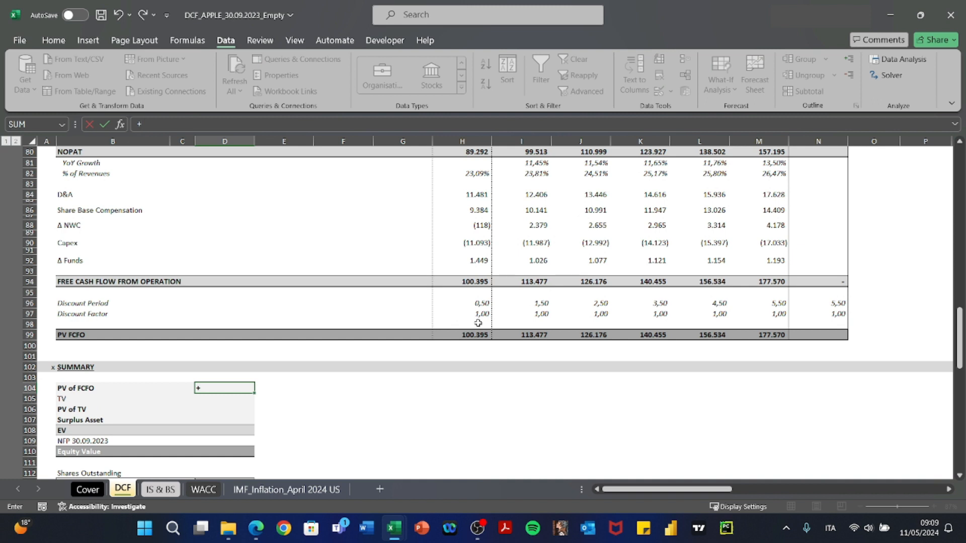
{"action": "type", "text": "+su"}
{"action": "key", "text": "Tab"}
{"action": "key", "text": "Right"}
{"action": "key", "text": "Right"}
{"action": "key", "text": "Right"}
{"action": "key", "text": "Right"}
{"action": "key", "text": "Up"}
{"action": "key", "text": "Up"}
{"action": "key", "text": "Up"}
{"action": "key", "text": "Up"}
{"action": "key", "text": "Up"}
{"action": "key", "text": "shift+Right"}
{"action": "key", "text": "shift+Right"}
{"action": "key", "text": "shift+Right"}
{"action": "key", "text": "shift+Right"}
{"action": "key", "text": "shift+Right"}
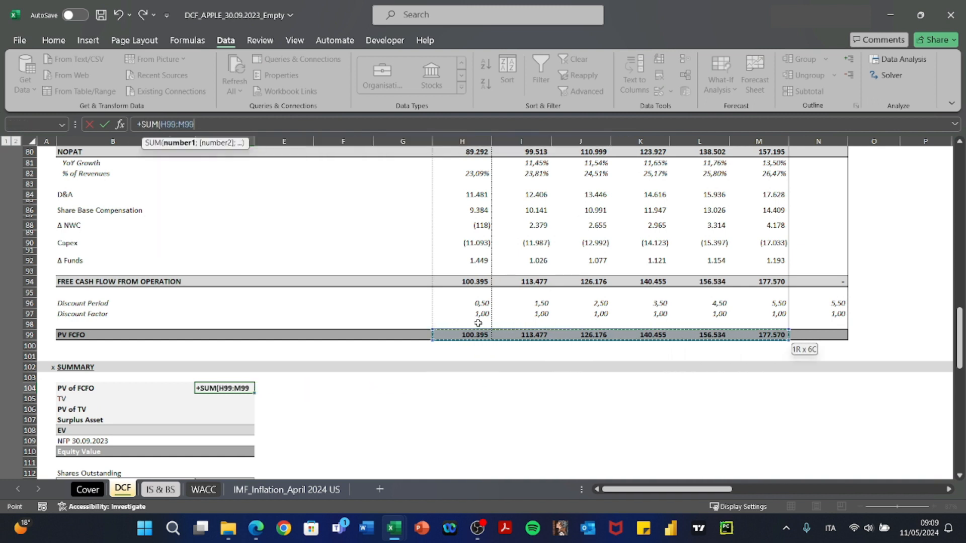
{"action": "type", "text": ")"}
{"action": "key", "text": "Return"}
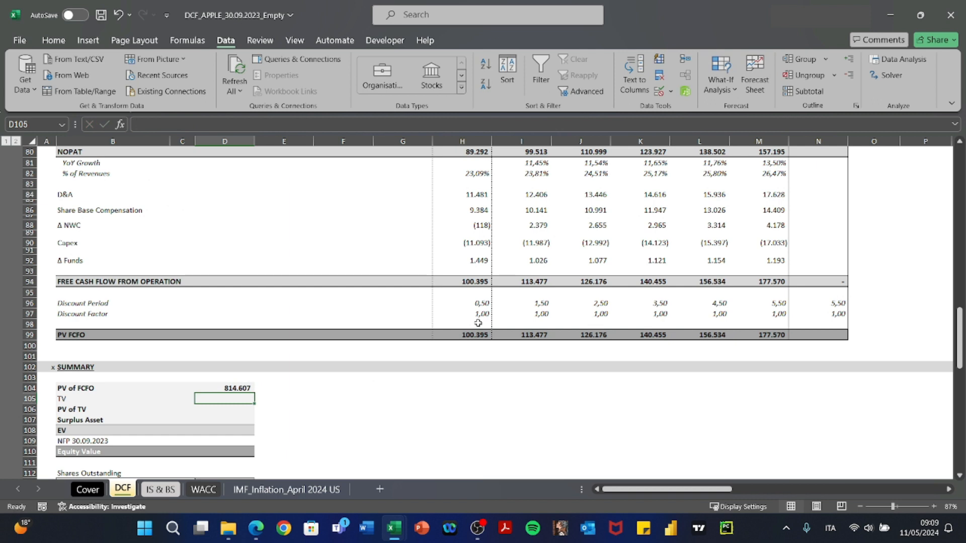
Add the note "<< Gordon Formula" in E105 beside the TV row, with a capital G.
{"action": "key", "text": "Right"}
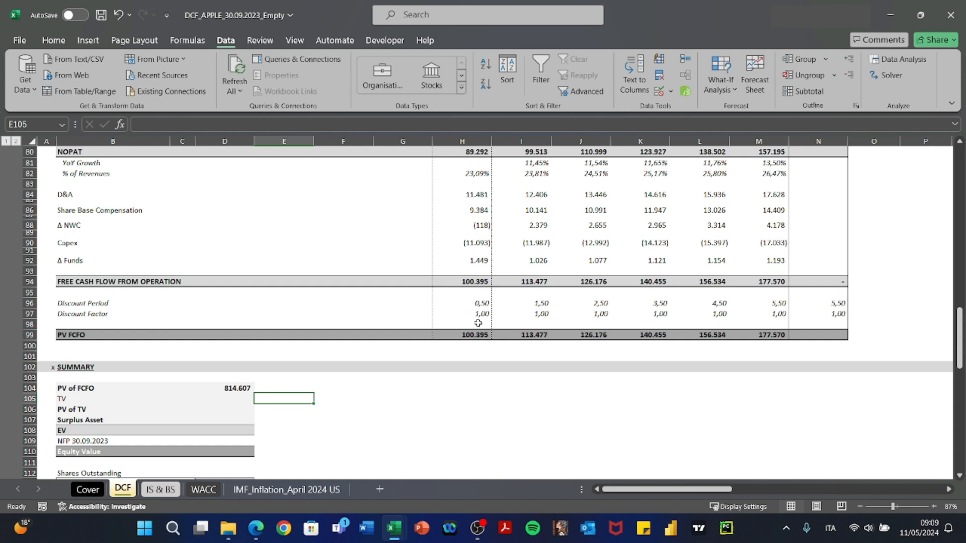
{"action": "type", "text": "<< gordon Form"}
{"action": "key", "text": "BackSpace"}
{"action": "type", "text": "ula"}
{"action": "key", "text": "Return"}
{"action": "key", "text": "Up"}
{"action": "key", "text": "F2"}
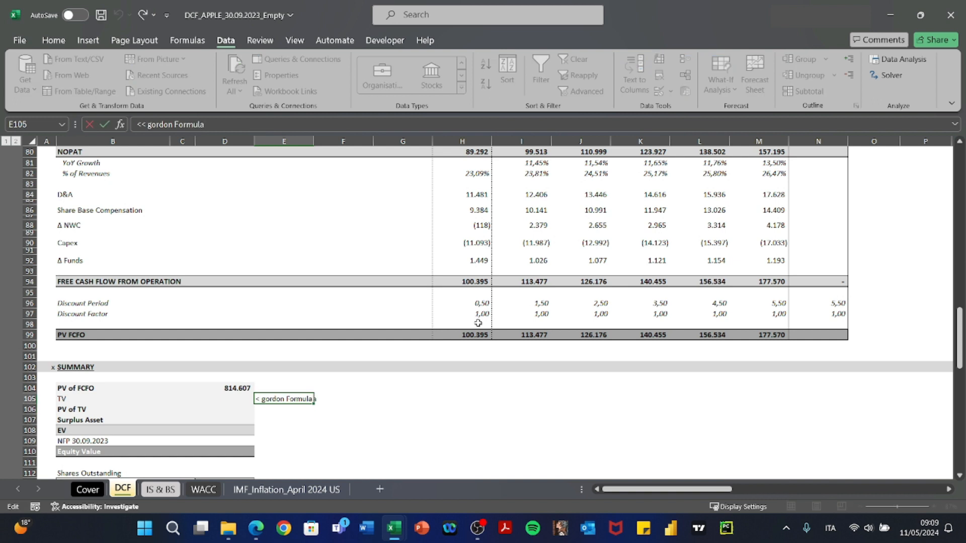
{"action": "key", "text": "BackSpace"}
{"action": "type", "text": "G"}
{"action": "key", "text": "Return"}
Begin the TV formula in D105 with a reference to the terminal column's free cash flow, N94.
{"action": "key", "text": "Up"}
{"action": "key", "text": "Left"}
{"action": "type", "text": "+"}
{"action": "key", "text": "Right"}
{"action": "key", "text": "Right"}
{"action": "key", "text": "Right"}
{"action": "key", "text": "Right"}
{"action": "key", "text": "Right"}
{"action": "key", "text": "Right"}
{"action": "key", "text": "Right"}
{"action": "key", "text": "Right"}
{"action": "key", "text": "Right"}
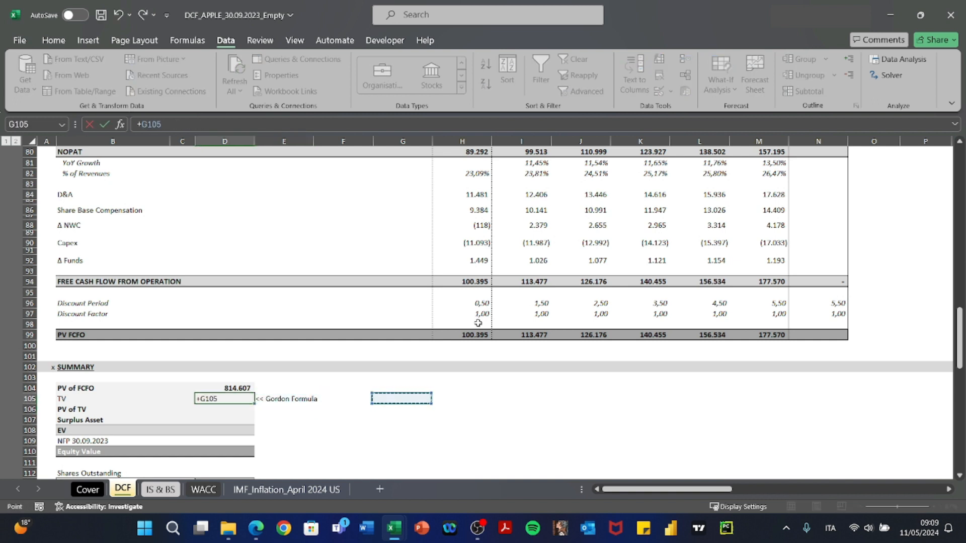
{"action": "key", "text": "Right"}
{"action": "key", "text": "Up"}
{"action": "key", "text": "Up"}
{"action": "key", "text": "Up"}
{"action": "key", "text": "Up"}
{"action": "key", "text": "Up"}
{"action": "key", "text": "Up"}
{"action": "key", "text": "Up"}
{"action": "key", "text": "Up"}
{"action": "key", "text": "Up"}
{"action": "key", "text": "Up"}
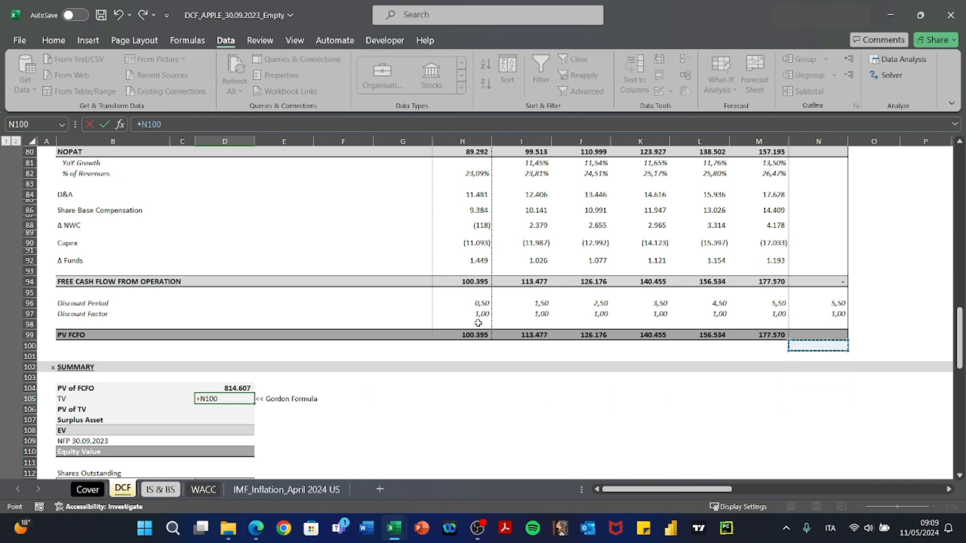
{"action": "key", "text": "Up"}
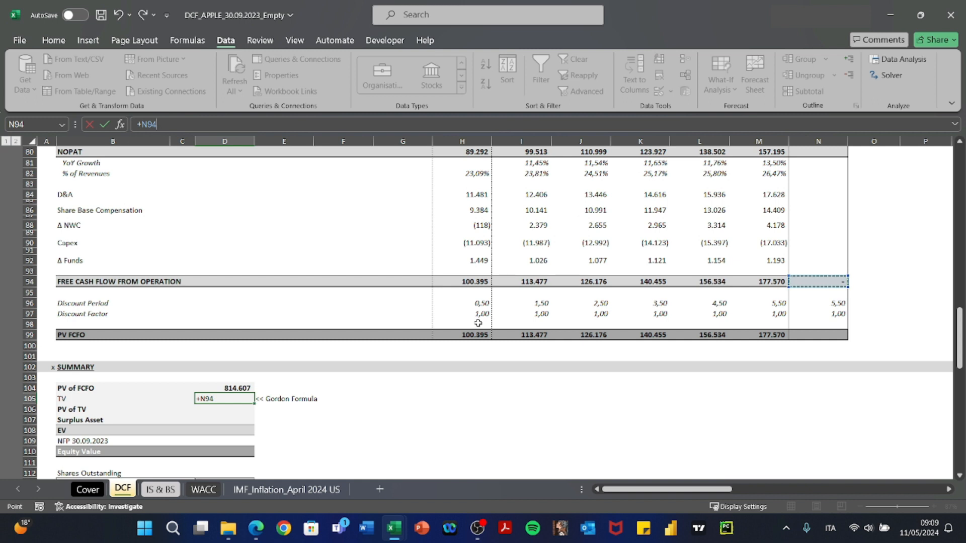
Complete the Gordon terminal value formula in D105 as +N94*(1+D25)/(D24-D25), using the long-term growth rate and WACC.
{"action": "type", "text": "*(1+"}
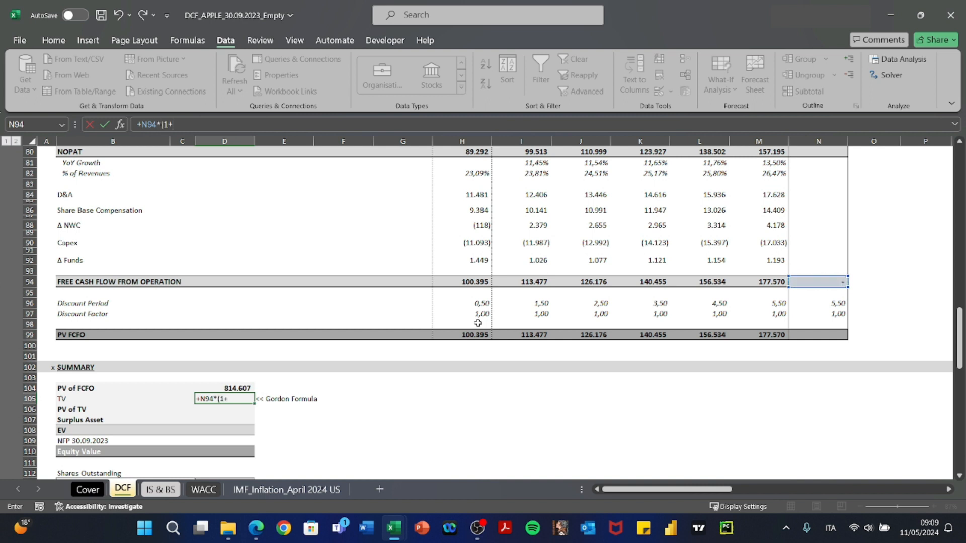
{"action": "scroll", "coordinate": [281, 352], "scroll_direction": "up", "scroll_amount": 18}
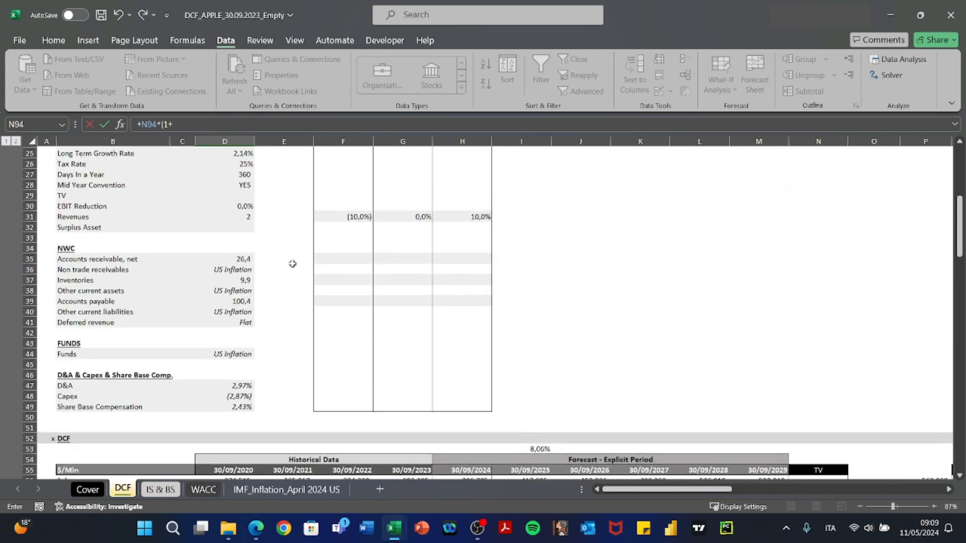
{"action": "scroll", "coordinate": [292, 264], "scroll_direction": "up", "scroll_amount": 3}
{"action": "left_click", "coordinate": [237, 263]}
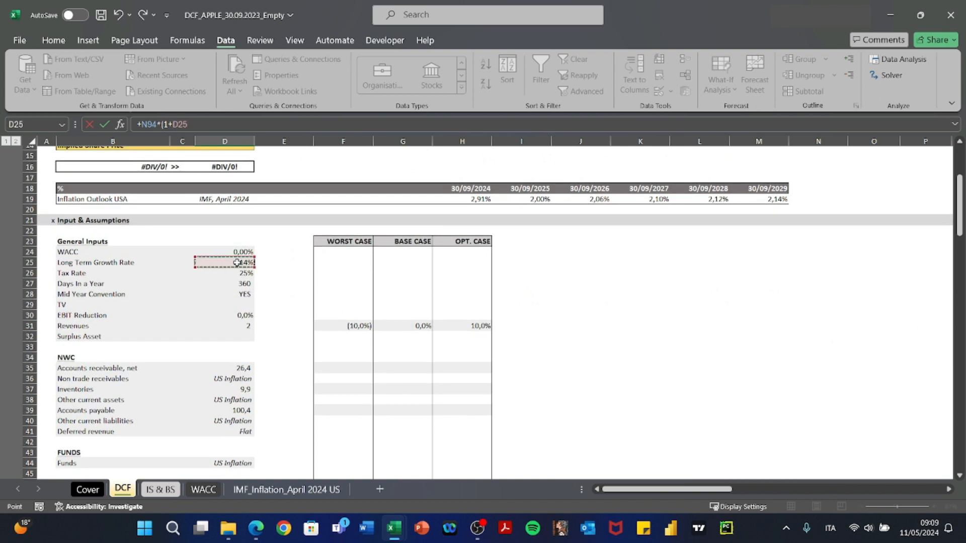
{"action": "type", "text": ")/("}
{"action": "left_click", "coordinate": [240, 251]}
{"action": "type", "text": "-"}
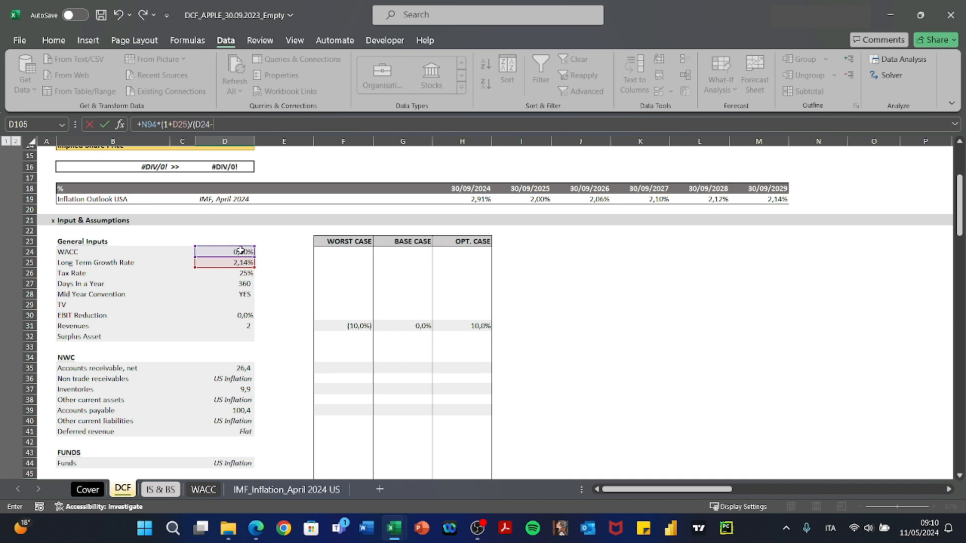
{"action": "left_click", "coordinate": [231, 263]}
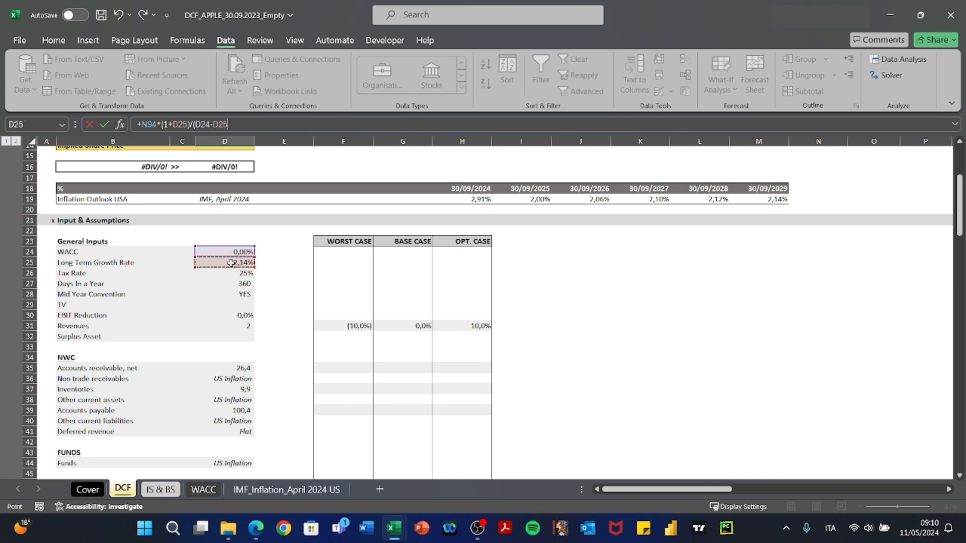
{"action": "type", "text": ")"}
{"action": "key", "text": "Return"}
Enter the PV of TV formula +D105*N97 in D106 to discount the terminal value with the TV column's factor.
{"action": "type", "text": "+"}
{"action": "key", "text": "Up"}
{"action": "type", "text": "*"}
{"action": "key", "text": "Up"}
{"action": "key", "text": "Up"}
{"action": "key", "text": "Up"}
{"action": "key", "text": "Up"}
{"action": "key", "text": "Up"}
{"action": "key", "text": "Up"}
{"action": "key", "text": "Up"}
{"action": "key", "text": "Up"}
{"action": "key", "text": "Up"}
{"action": "key", "text": "Right"}
{"action": "key", "text": "Right"}
{"action": "key", "text": "Right"}
{"action": "key", "text": "Right"}
{"action": "key", "text": "Right"}
{"action": "key", "text": "Right"}
{"action": "key", "text": "Right"}
{"action": "key", "text": "Right"}
{"action": "key", "text": "Right"}
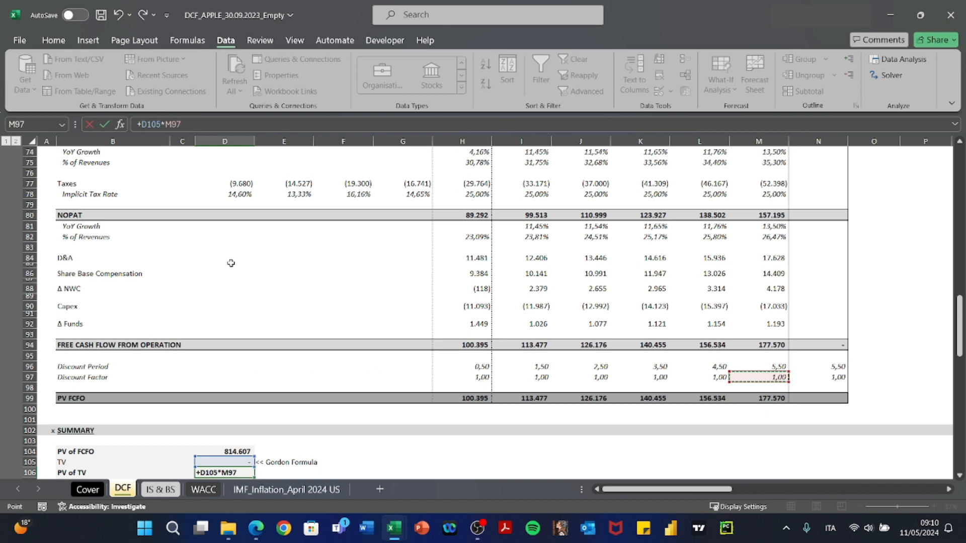
{"action": "key", "text": "Right"}
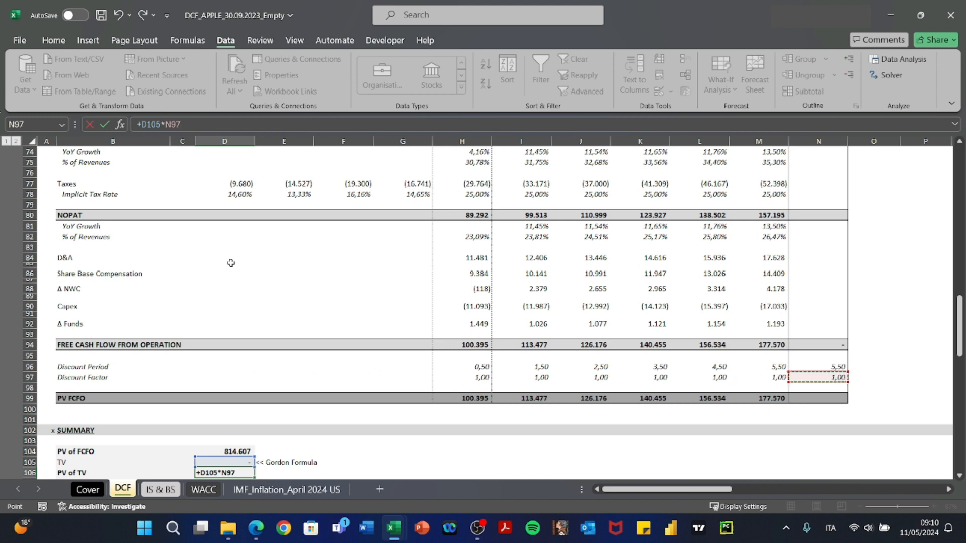
{"action": "key", "text": "Return"}
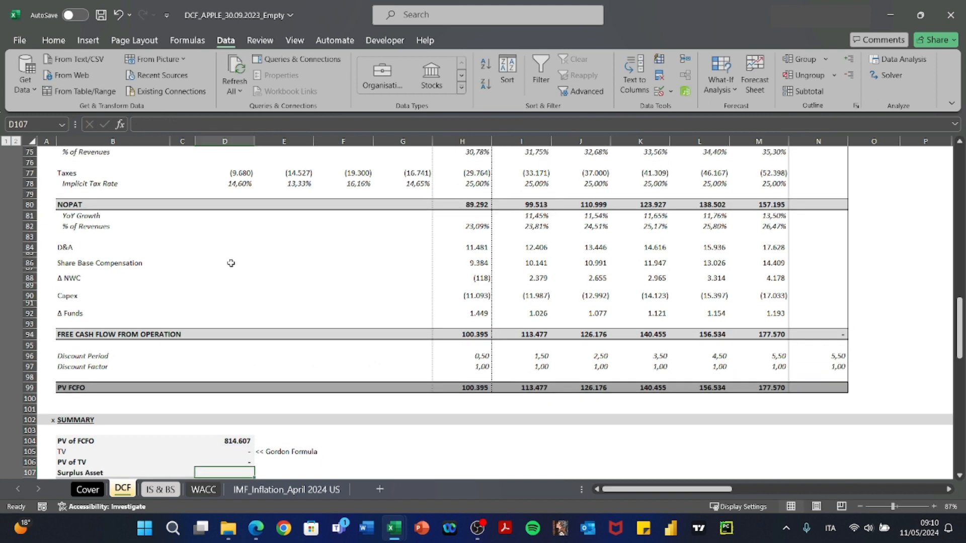
{"action": "scroll", "coordinate": [221, 331], "scroll_direction": "down", "scroll_amount": 3}
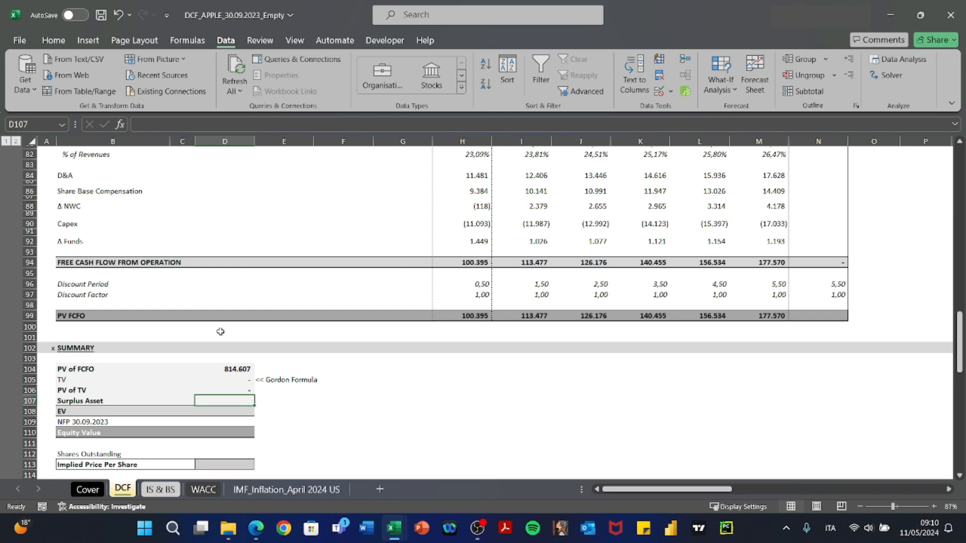
{"action": "key", "text": "Left"}
{"action": "key", "text": "Left"}
{"action": "key", "text": "Right"}
{"action": "key", "text": "Right"}
{"action": "key", "text": "Left"}
{"action": "key", "text": "Left"}
{"action": "key", "text": "Left"}
{"action": "key", "text": "Right"}
{"action": "key", "text": "Right"}
{"action": "key", "text": "Right"}
Open the IS & BS sheet and examine the Land and Buildings amount in the Suplus Asset table.
{"action": "key", "text": "ctrl+Page_Down"}
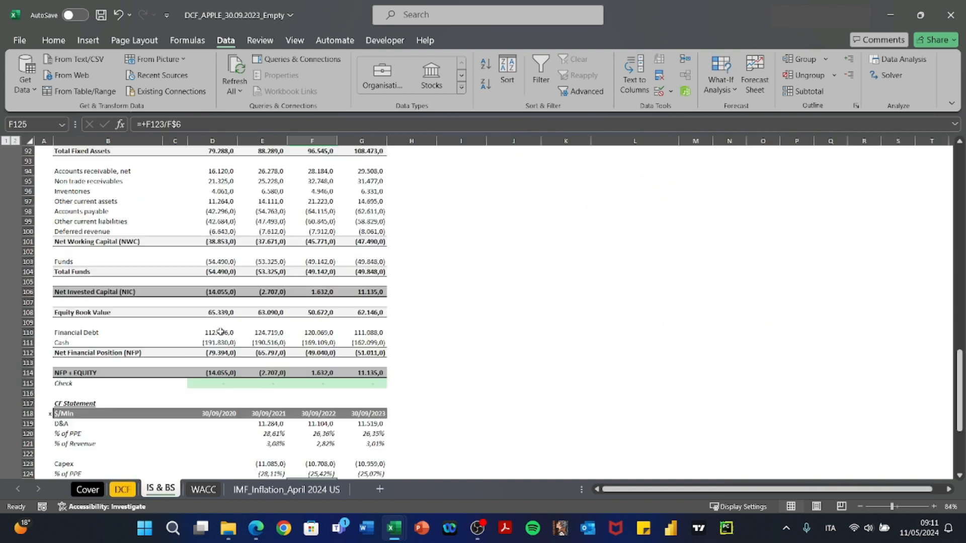
{"action": "scroll", "coordinate": [221, 331], "scroll_direction": "down", "scroll_amount": 6}
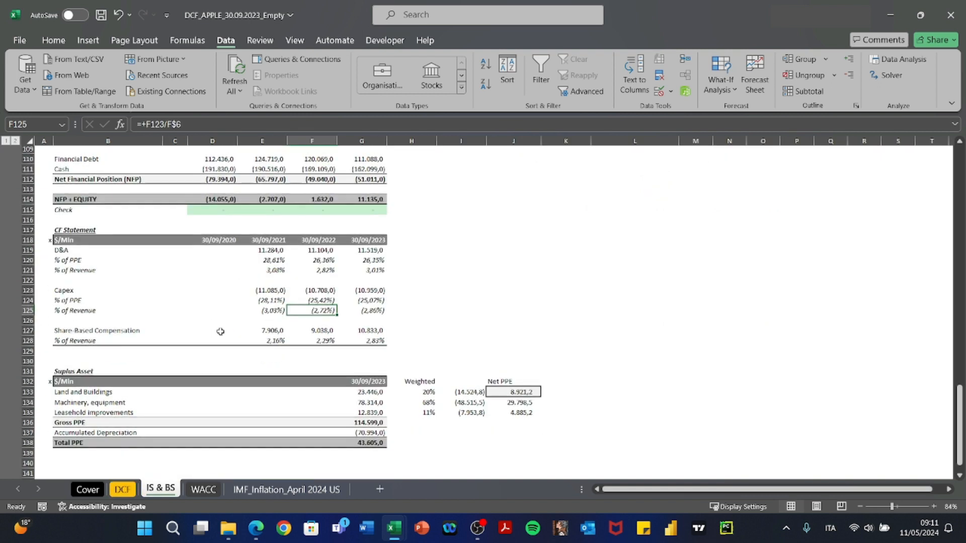
{"action": "left_click", "coordinate": [87, 394]}
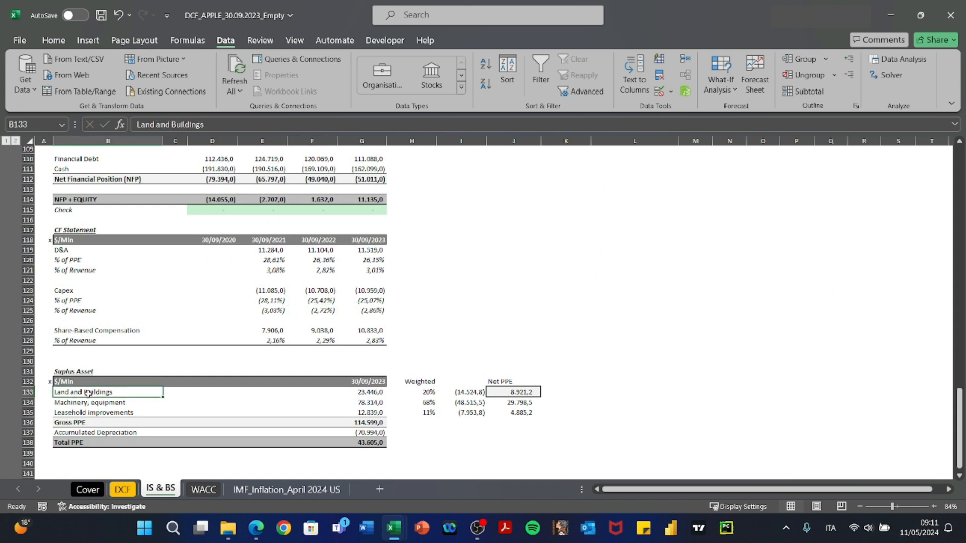
{"action": "key", "text": "Right"}
{"action": "key", "text": "Right"}
{"action": "key", "text": "Right"}
{"action": "key", "text": "Right"}
{"action": "key", "text": "Right"}
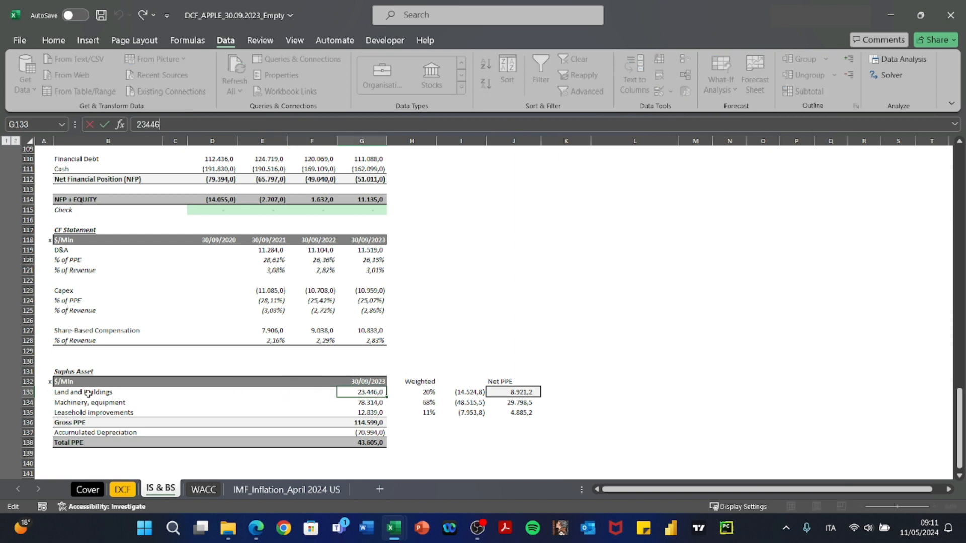
{"action": "key", "text": "Left"}
{"action": "key", "text": "Left"}
{"action": "key", "text": "Left"}
{"action": "key", "text": "Left"}
{"action": "key", "text": "Left"}
{"action": "key", "text": "Right"}
{"action": "key", "text": "Right"}
{"action": "key", "text": "Right"}
{"action": "key", "text": "Right"}
{"action": "key", "text": "Right"}
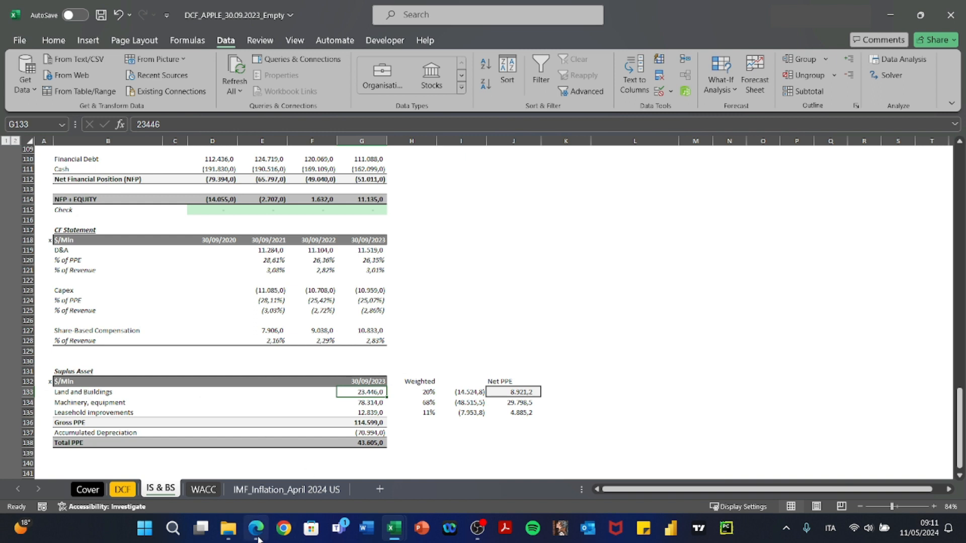
Check the Machinery, equipment and Leasehold Improvements amounts in G134 and G135 of the Suplus Asset table.
{"action": "key", "text": "Down"}
{"action": "key", "text": "Down"}
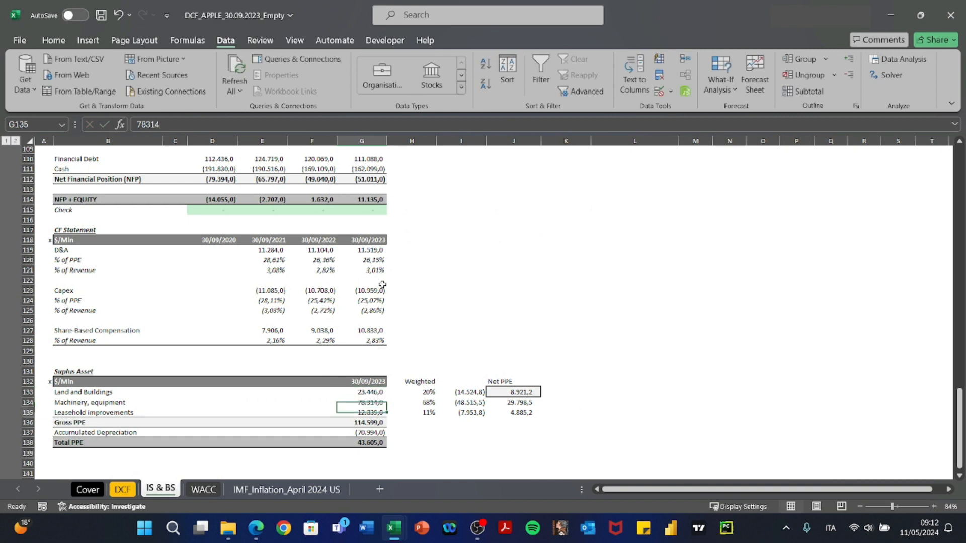
{"action": "key", "text": "Down"}
{"action": "key", "text": "F2"}
{"action": "key", "text": "Escape"}
{"action": "key", "text": "F2"}
{"action": "key", "text": "Escape"}
Inspect the Weighted formulas in H133 and H134 for their references to each asset's amount and Gross PPE.
{"action": "key", "text": "Right"}
{"action": "key", "text": "Up"}
{"action": "key", "text": "Up"}
{"action": "key", "text": "Up"}
{"action": "key", "text": "F2"}
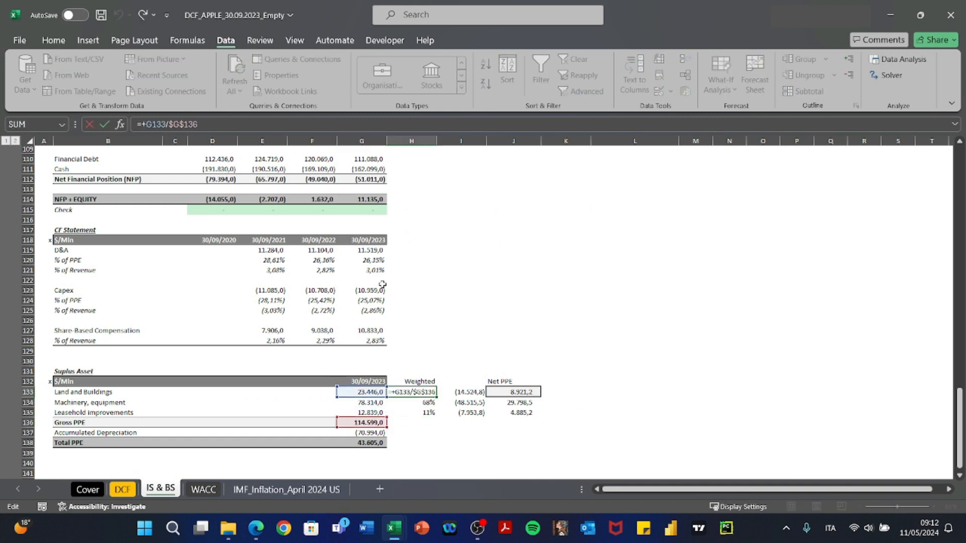
{"action": "key", "text": "Return"}
{"action": "key", "text": "F2"}
{"action": "key", "text": "Return"}
{"action": "key", "text": "Up"}
{"action": "key", "text": "Up"}
{"action": "key", "text": "F2"}
{"action": "key", "text": "Escape"}
Inspect the Gross PPE total formula in G136 and the Leasehold Improvements weight formula in H135.
{"action": "key", "text": "Left"}
{"action": "key", "text": "Right"}
{"action": "key", "text": "Left"}
{"action": "key", "text": "Left"}
{"action": "key", "text": "Left"}
{"action": "key", "text": "Left"}
{"action": "key", "text": "Left"}
{"action": "key", "text": "Left"}
{"action": "key", "text": "Down"}
{"action": "key", "text": "Down"}
{"action": "key", "text": "Right"}
{"action": "key", "text": "Right"}
{"action": "key", "text": "Right"}
{"action": "key", "text": "Right"}
{"action": "key", "text": "Right"}
{"action": "key", "text": "Down"}
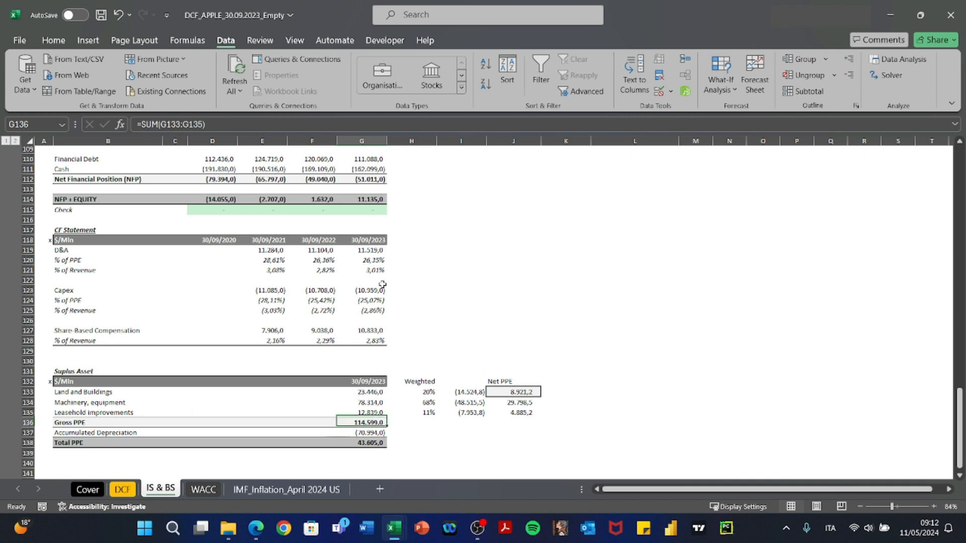
{"action": "key", "text": "F2"}
{"action": "key", "text": "Escape"}
{"action": "key", "text": "Right"}
{"action": "key", "text": "Up"}
{"action": "key", "text": "F2"}
{"action": "key", "text": "Escape"}
{"action": "key", "text": "Up"}
{"action": "key", "text": "Up"}
{"action": "key", "text": "Down"}
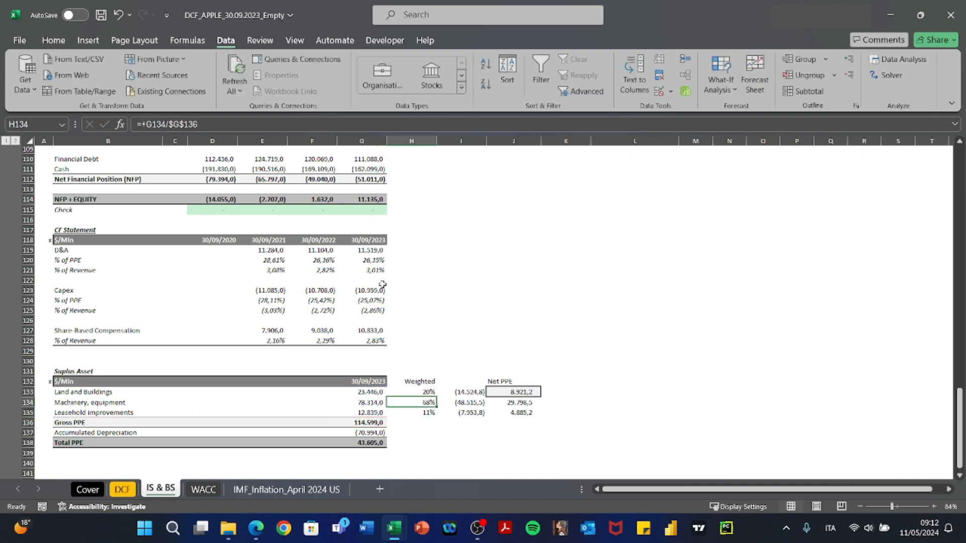
Enter +SUM(H133:H135) in H136 to total the asset weights on the Gross PPE row.
{"action": "key", "text": "Down"}
{"action": "key", "text": "Down"}
{"action": "type", "text": "+SUM("}
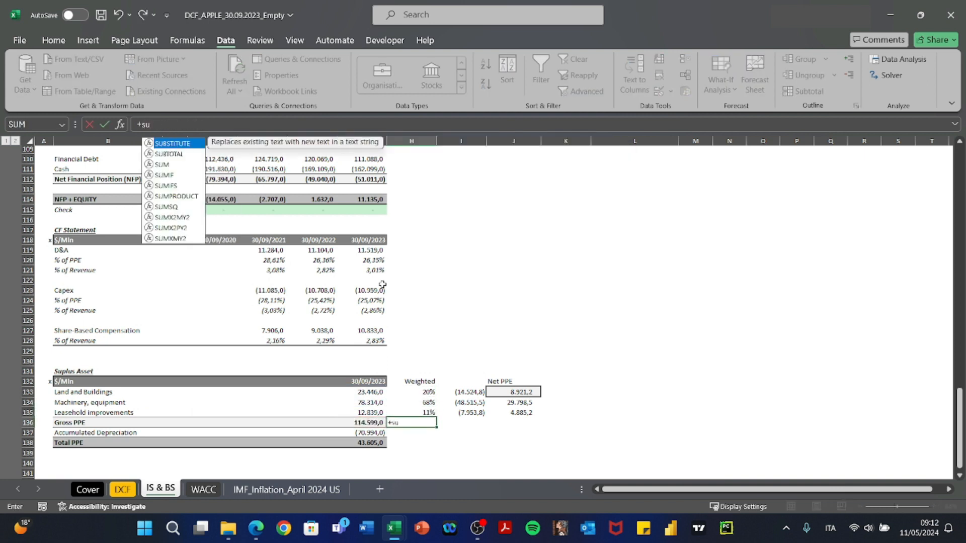
{"action": "key", "text": "Up"}
{"action": "key", "text": "shift+Up"}
{"action": "key", "text": "shift+Up"}
{"action": "type", "text": ")"}
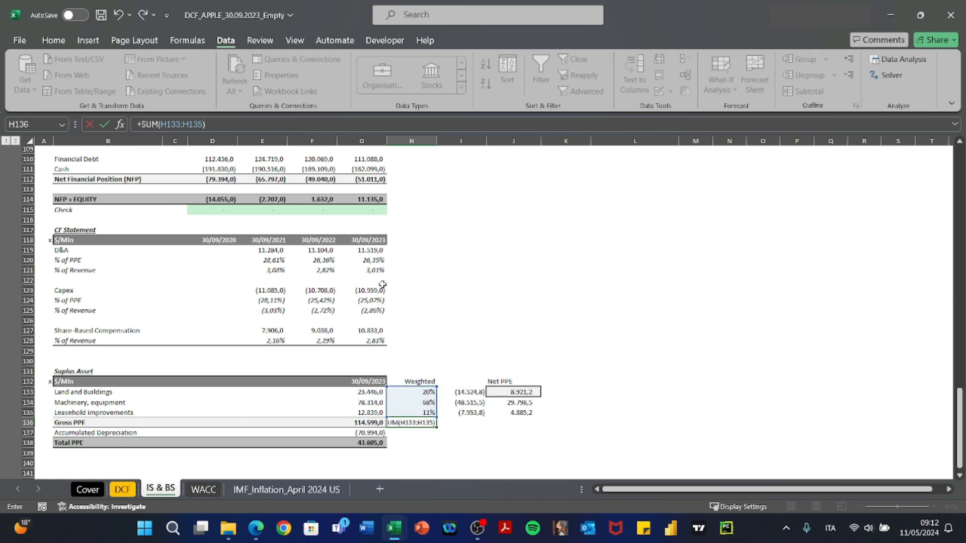
{"action": "key", "text": "ctrl+Return"}
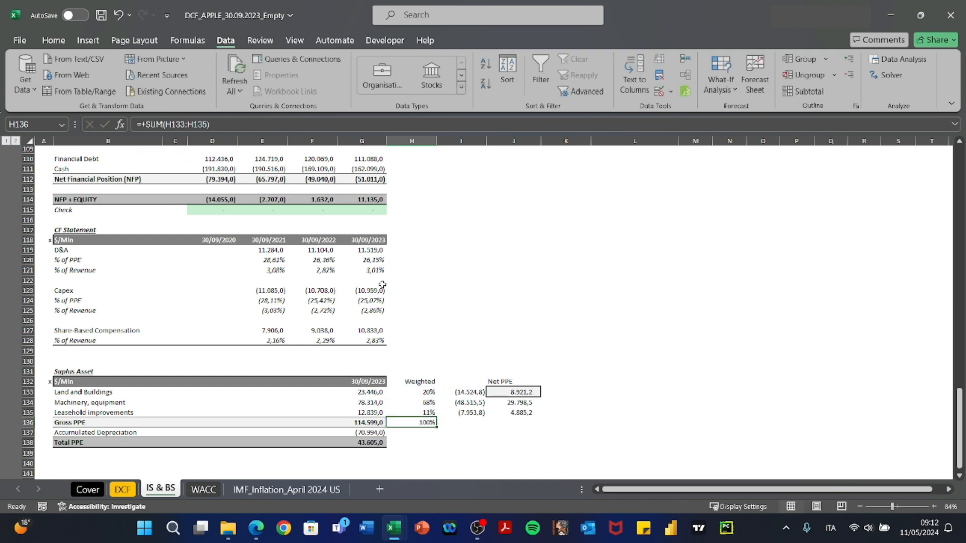
Inspect the accumulated depreciation allocation formula in I133 and review the three asset categories in B133:B135.
{"action": "key", "text": "Right"}
{"action": "key", "text": "Up"}
{"action": "key", "text": "Up"}
{"action": "key", "text": "Up"}
{"action": "key", "text": "F2"}
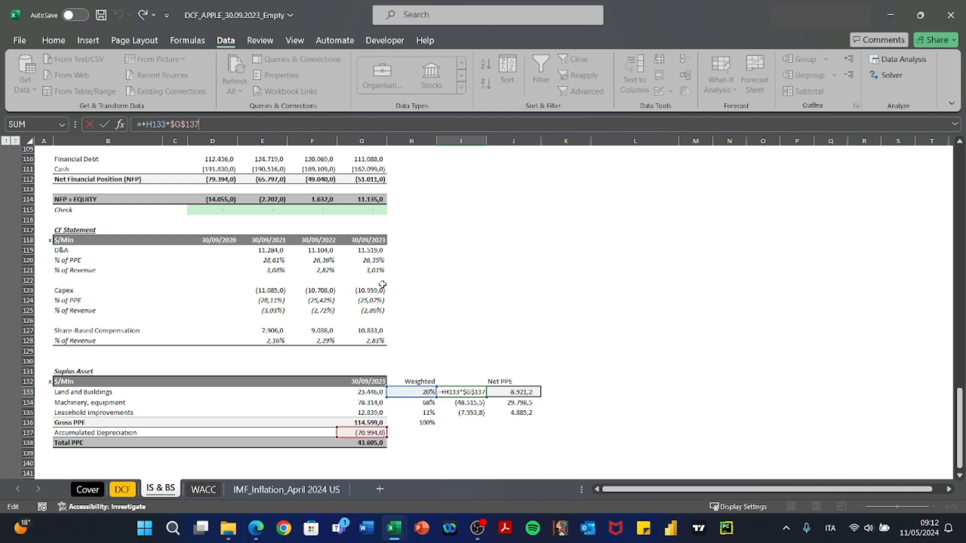
{"action": "key", "text": "Return"}
{"action": "key", "text": "Down"}
{"action": "key", "text": "Left"}
{"action": "key", "text": "Left"}
{"action": "key", "text": "Left"}
{"action": "key", "text": "Left"}
{"action": "key", "text": "Left"}
{"action": "key", "text": "Left"}
{"action": "key", "text": "Left"}
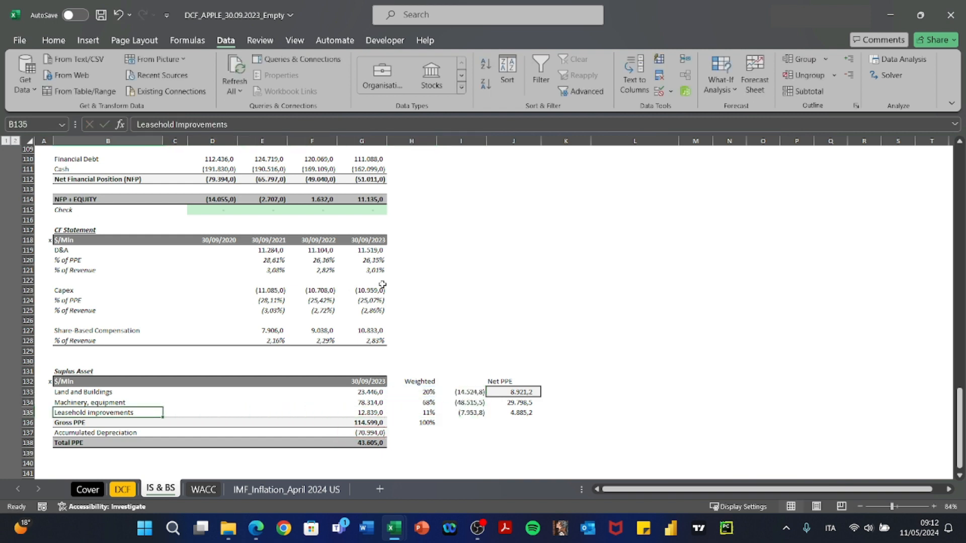
{"action": "key", "text": "shift+Up"}
{"action": "key", "text": "shift+Up"}
Inspect the Land and Buildings Net PPE formula in J133 for its gross amount and allocated depreciation references.
{"action": "key", "text": "Right"}
{"action": "key", "text": "Right"}
{"action": "key", "text": "Right"}
{"action": "key", "text": "Right"}
{"action": "key", "text": "Right"}
{"action": "key", "text": "Right"}
{"action": "key", "text": "Right"}
{"action": "key", "text": "Up"}
{"action": "key", "text": "Up"}
{"action": "key", "text": "Right"}
{"action": "type", "text": "=+G133+I133"}
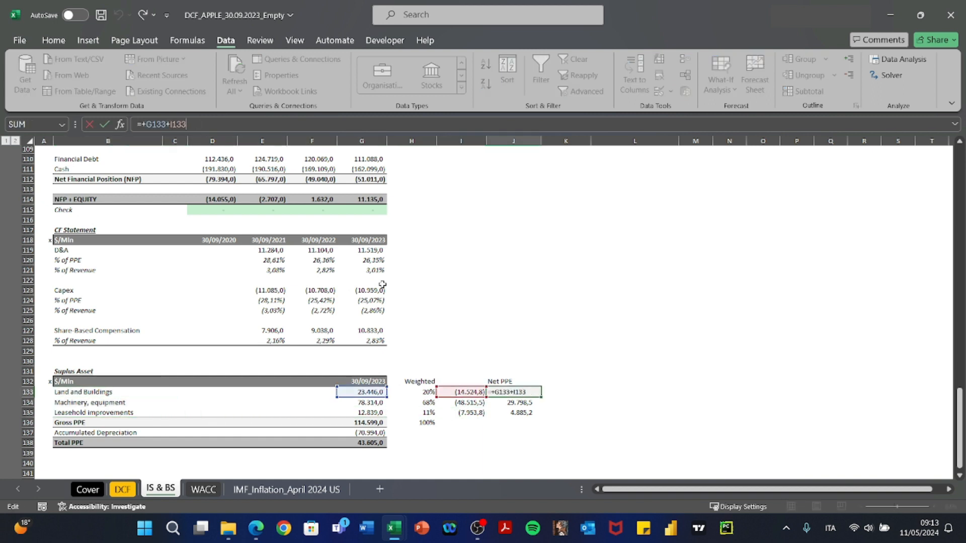
{"action": "key", "text": "Escape"}
Compare the allocated depreciation formula in I133 with the Net PPE formula in J133 across the Land and Buildings row.
{"action": "key", "text": "Left"}
{"action": "key", "text": "F2"}
{"action": "key", "text": "Escape"}
{"action": "key", "text": "Right"}
{"action": "key", "text": "F2"}
{"action": "key", "text": "Escape"}
{"action": "key", "text": "Left"}
{"action": "key", "text": "Right"}
{"action": "key", "text": "F2"}
{"action": "key", "text": "Escape"}
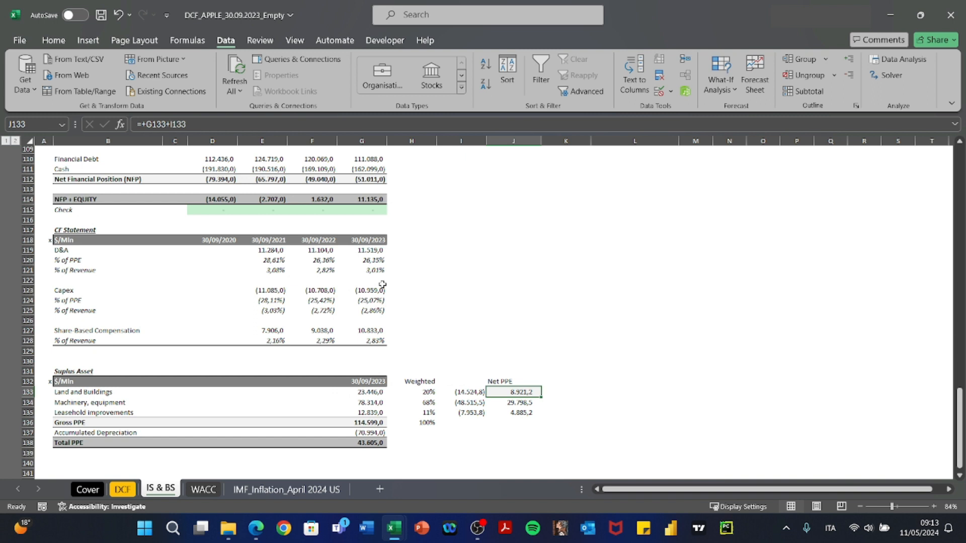
{"action": "key", "text": "Left"}
{"action": "key", "text": "Left"}
{"action": "key", "text": "Left"}
{"action": "key", "text": "Left"}
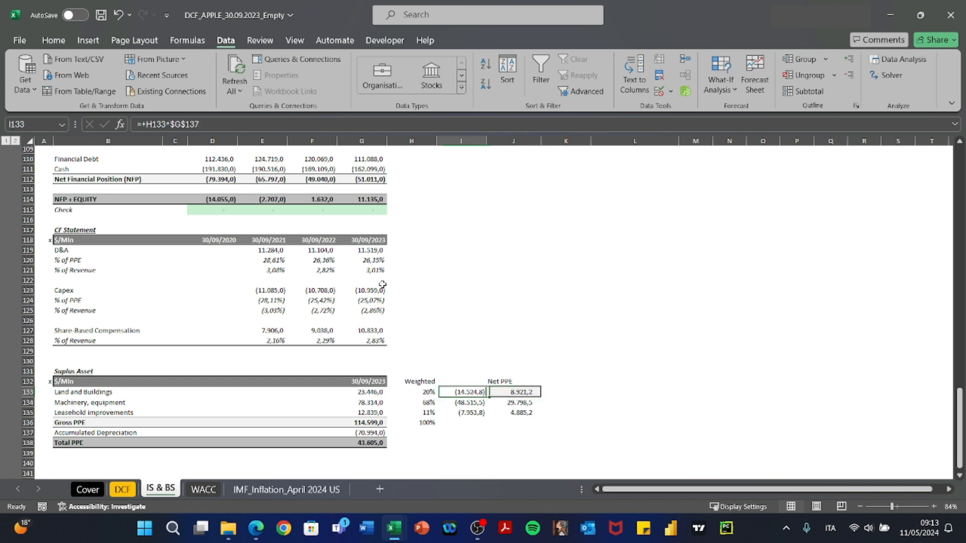
Review the Land and Buildings row from its label and gross amount through weight and allocated depreciation to Net PPE in J133.
{"action": "key", "text": "Right"}
{"action": "key", "text": "Right"}
{"action": "key", "text": "Right"}
{"action": "key", "text": "Right"}
{"action": "key", "text": "Left"}
{"action": "key", "text": "Left"}
{"action": "key", "text": "Left"}
{"action": "key", "text": "Left"}
{"action": "key", "text": "Left"}
{"action": "key", "text": "Left"}
{"action": "key", "text": "Left"}
{"action": "key", "text": "Left"}
{"action": "key", "text": "Right"}
{"action": "key", "text": "Right"}
{"action": "key", "text": "Right"}
{"action": "key", "text": "Right"}
{"action": "key", "text": "Right"}
{"action": "key", "text": "Right"}
{"action": "key", "text": "Right"}
{"action": "key", "text": "Right"}
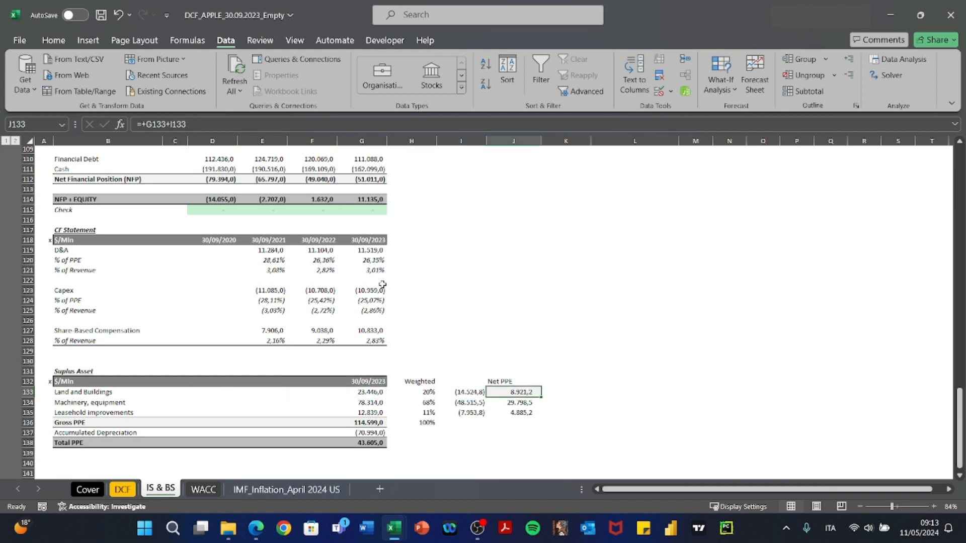
Link the Surplus Asset in D107 of the DCF sheet to the Land and Buildings Net PPE in 'IS & BS'!J133.
{"action": "key", "text": "ctrl+Page_Up"}
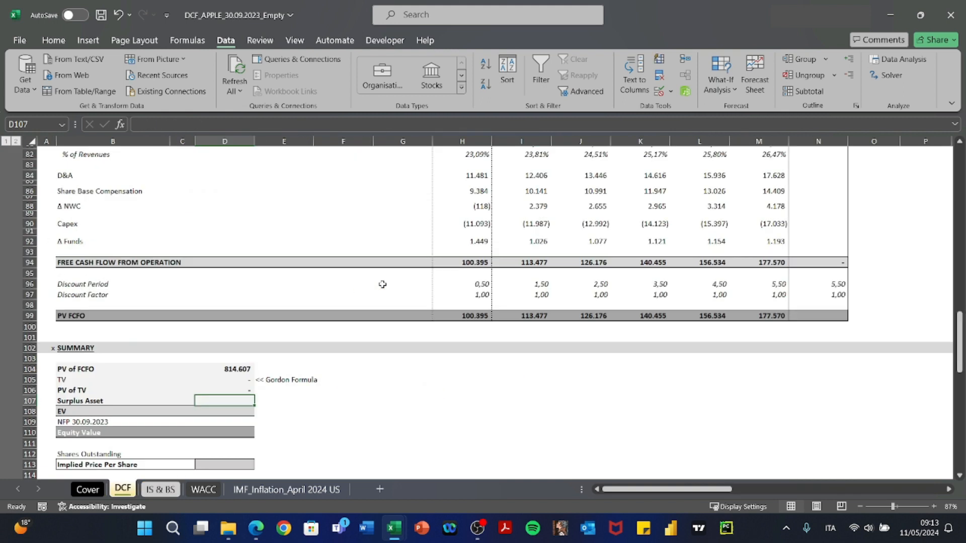
{"action": "type", "text": "+"}
{"action": "key", "text": "ctrl+Page_Down"}
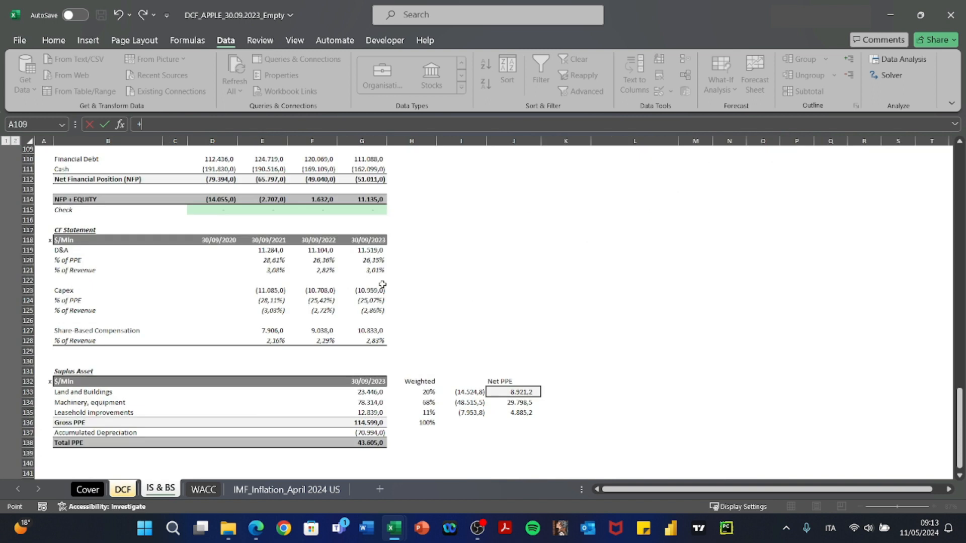
{"action": "left_click", "coordinate": [532, 393]}
{"action": "key", "text": "Return"}
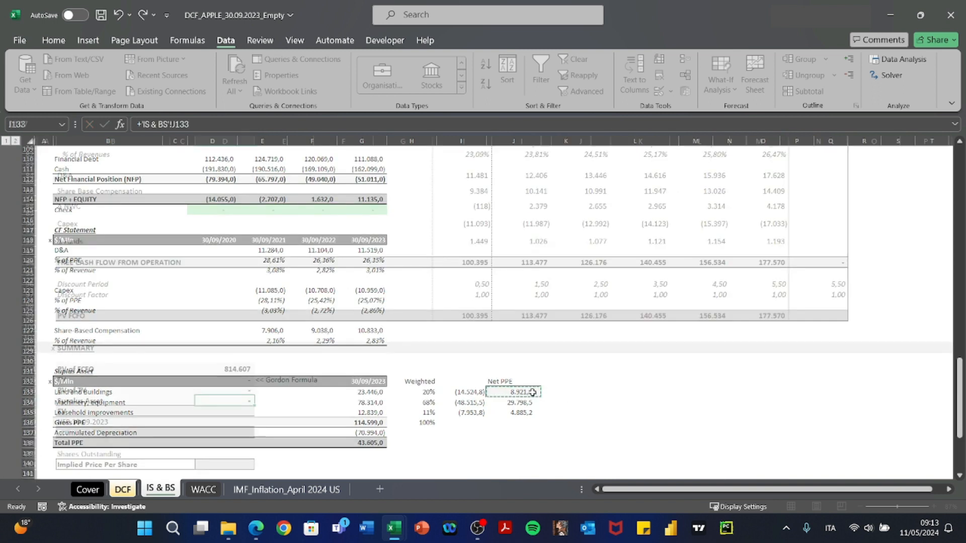
Calculate EV in D108 as +D104+D106+D107, adding PV of FCFO, PV of TV and Surplus Asset, and check its references.
{"action": "type", "text": "+"}
{"action": "key", "text": "Up"}
{"action": "key", "text": "Up"}
{"action": "key", "text": "Up"}
{"action": "key", "text": "Up"}
{"action": "key", "text": "Up"}
{"action": "key", "text": "Up"}
{"action": "type", "text": "+"}
{"action": "key", "text": "Up"}
{"action": "key", "text": "Return"}
{"action": "key", "text": "Up"}
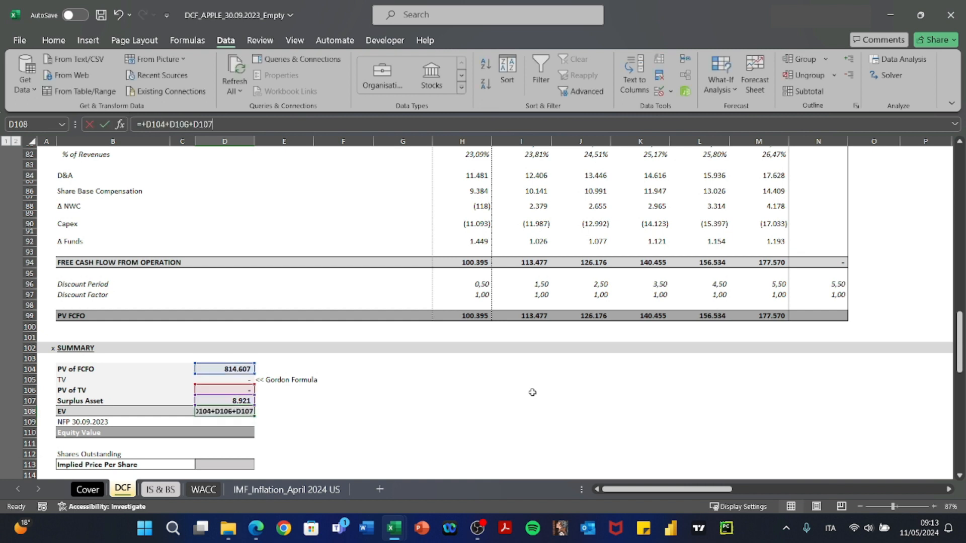
{"action": "key", "text": "F2"}
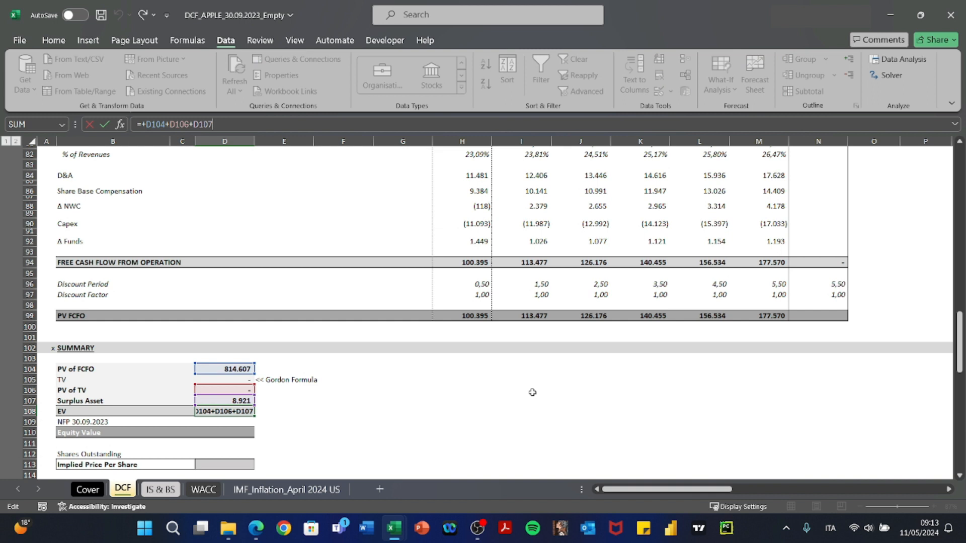
{"action": "key", "text": "Escape"}
Link NFP 30.09.2023 in D109 to the 30/09/2023 Net Financial Position in 'IS & BS'!G112.
{"action": "key", "text": "Down"}
{"action": "key", "text": "Left"}
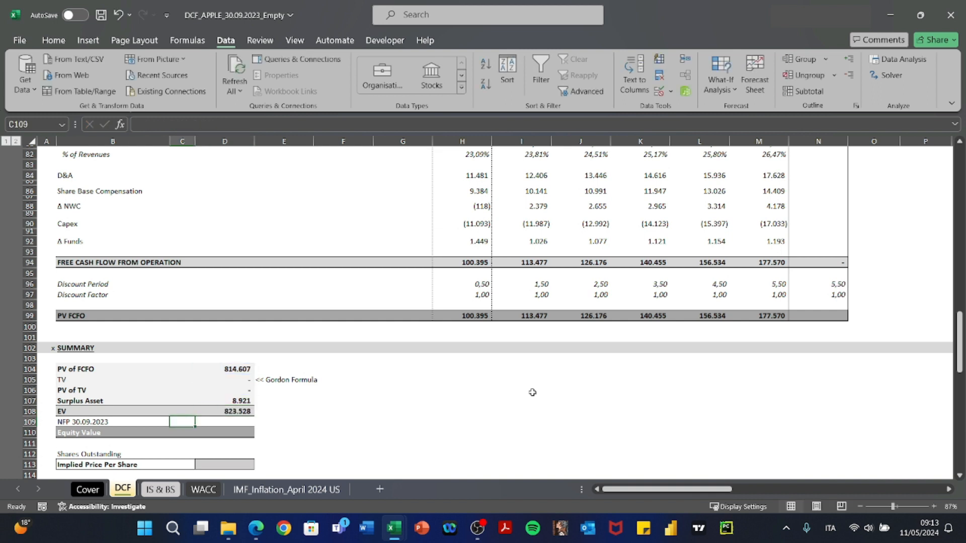
{"action": "key", "text": "Left"}
{"action": "key", "text": "Right"}
{"action": "key", "text": "Right"}
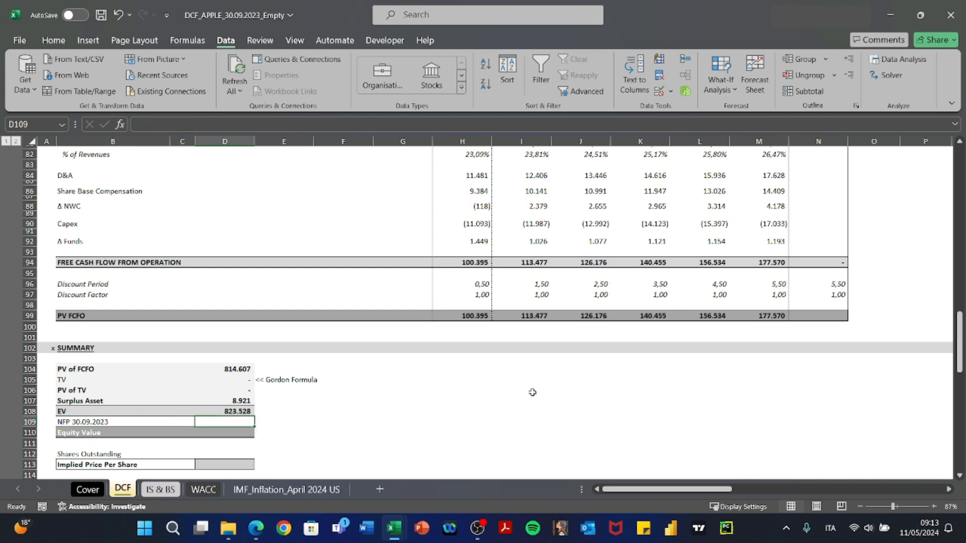
{"action": "type", "text": "+"}
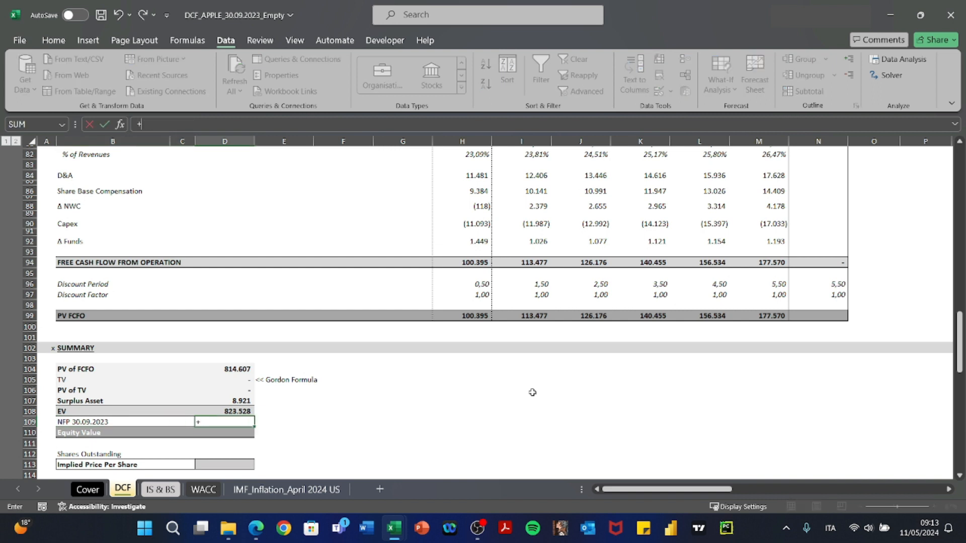
{"action": "key", "text": "ctrl+Page_Down"}
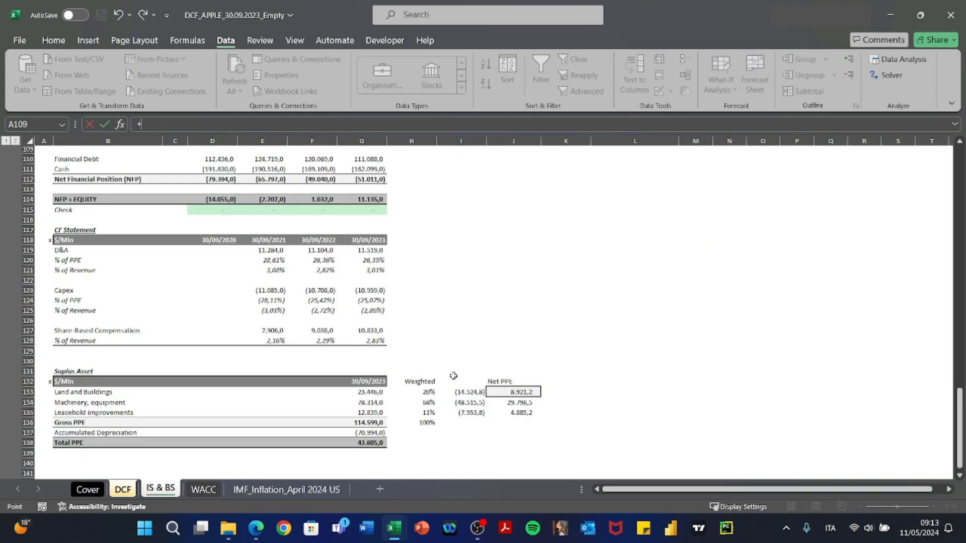
{"action": "scroll", "coordinate": [453, 376], "scroll_direction": "up", "scroll_amount": 7}
{"action": "scroll", "coordinate": [454, 376], "scroll_direction": "up", "scroll_amount": 1}
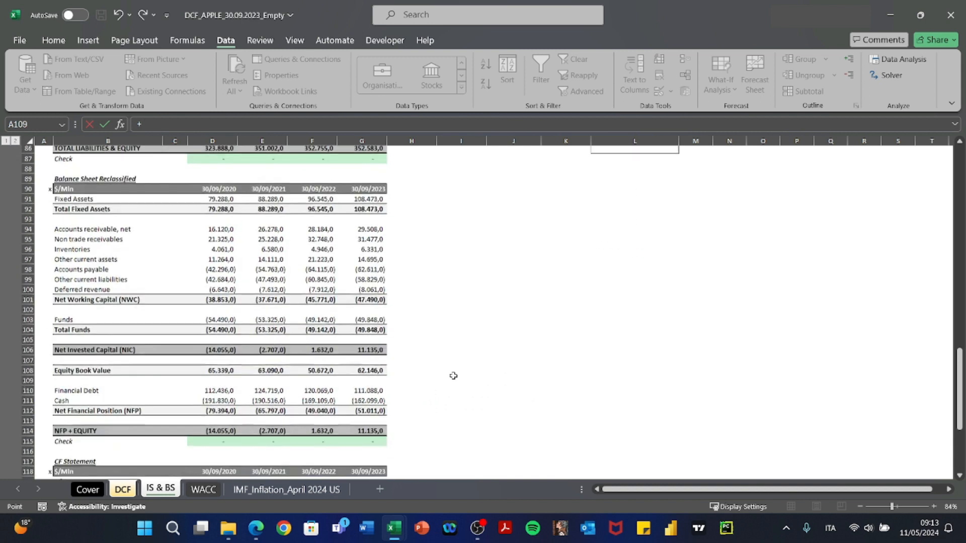
{"action": "left_click", "coordinate": [128, 411]}
{"action": "key", "text": "Right"}
{"action": "key", "text": "Right"}
{"action": "key", "text": "Right"}
{"action": "key", "text": "Right"}
{"action": "key", "text": "Right"}
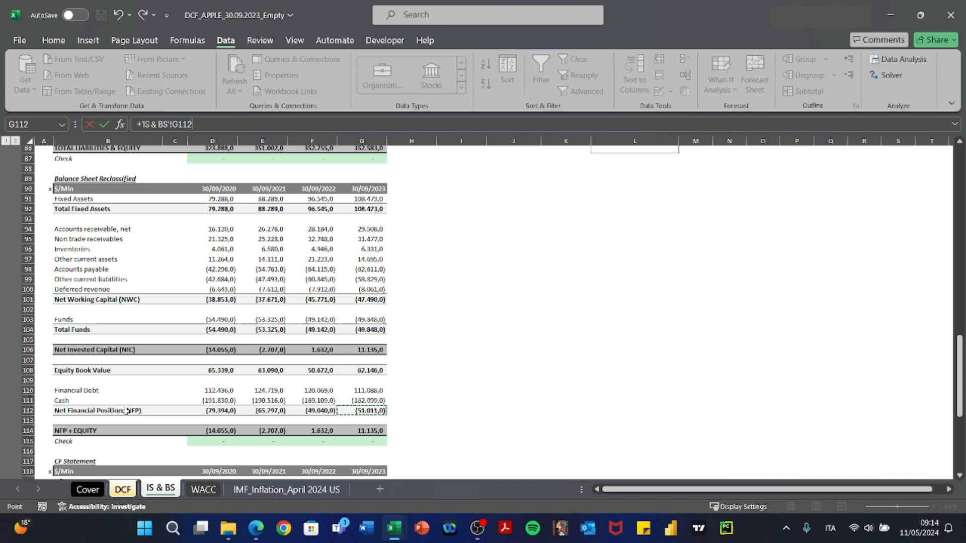
{"action": "key", "text": "Return"}
Calculate Equity Value in D110 by subtracting the NFP from EV with +D108-D109.
{"action": "key", "text": "Up"}
{"action": "key", "text": "Up"}
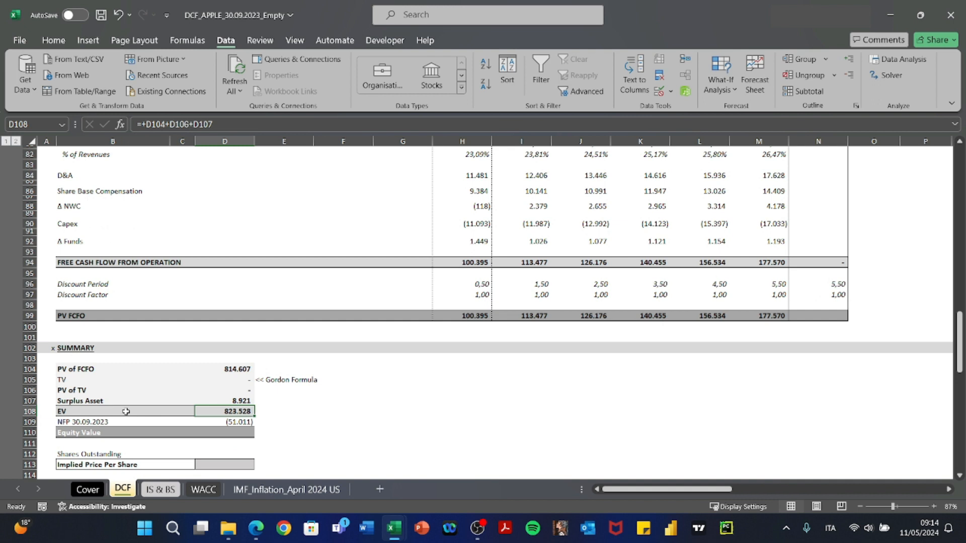
{"action": "key", "text": "Down"}
{"action": "key", "text": "Down"}
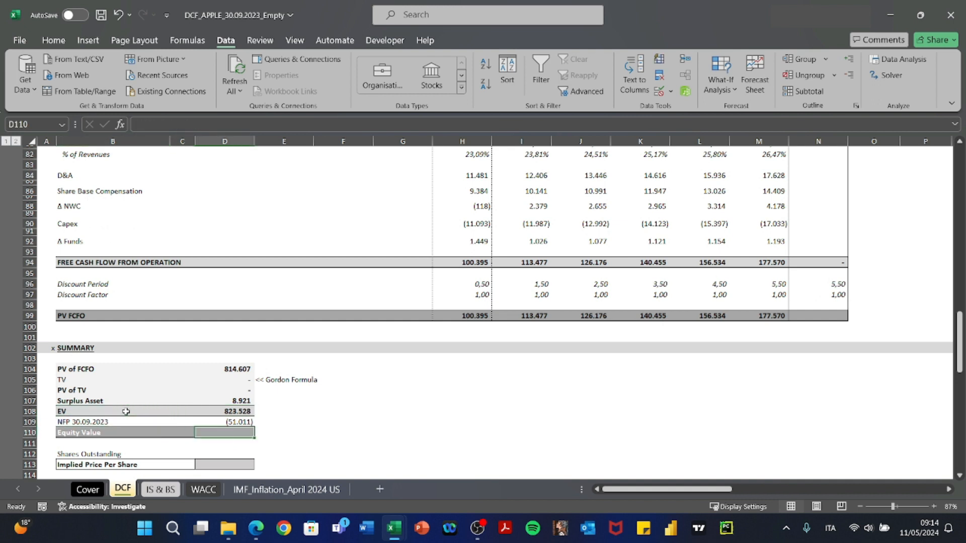
{"action": "type", "text": "="}
{"action": "key", "text": "Up"}
{"action": "key", "text": "Up"}
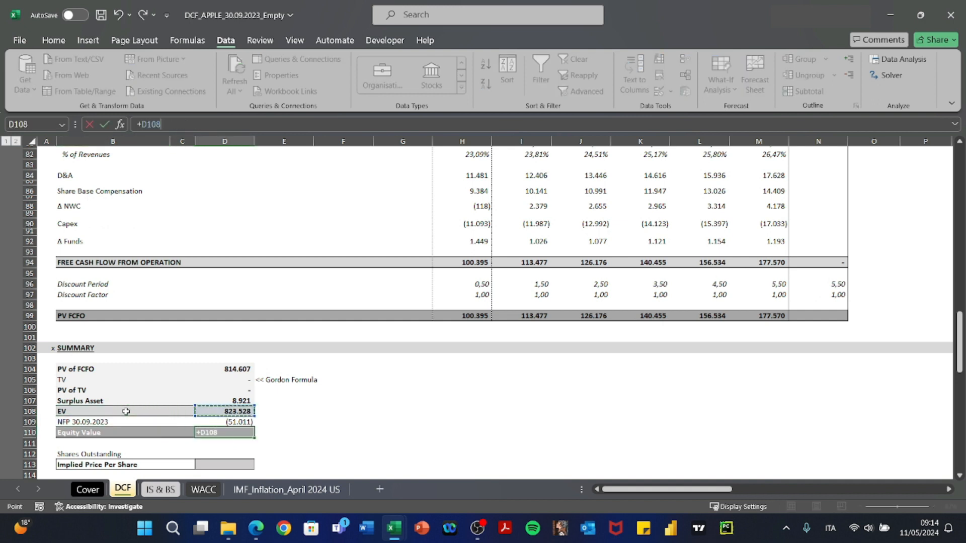
{"action": "type", "text": "-"}
{"action": "key", "text": "Up"}
{"action": "key", "text": "Return"}
Review the Equity Value row and the NFP 30.09.2023 row in B109:D109 of the summary.
{"action": "key", "text": "Up"}
{"action": "key", "text": "Left"}
{"action": "key", "text": "Left"}
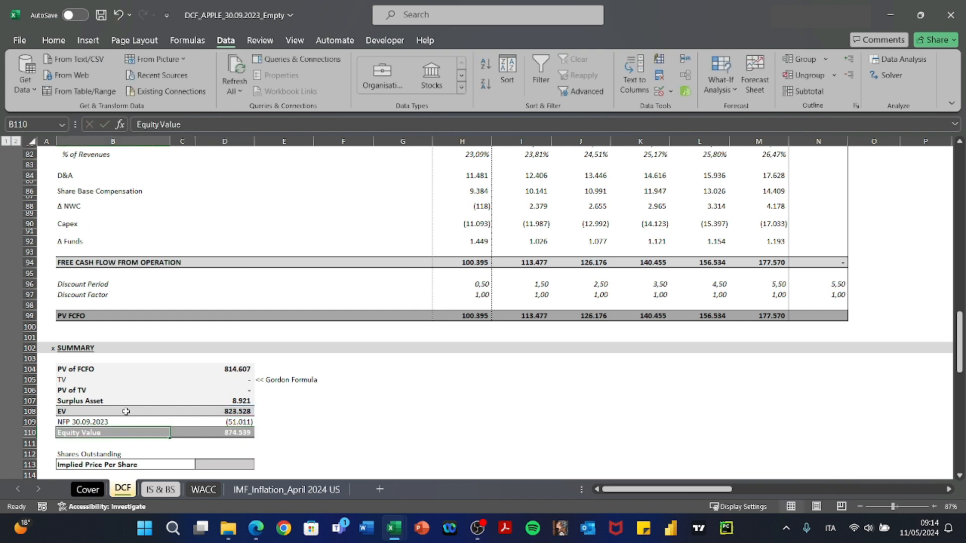
{"action": "key", "text": "Right"}
{"action": "key", "text": "Right"}
{"action": "key", "text": "Right"}
{"action": "key", "text": "Up"}
{"action": "key", "text": "Left"}
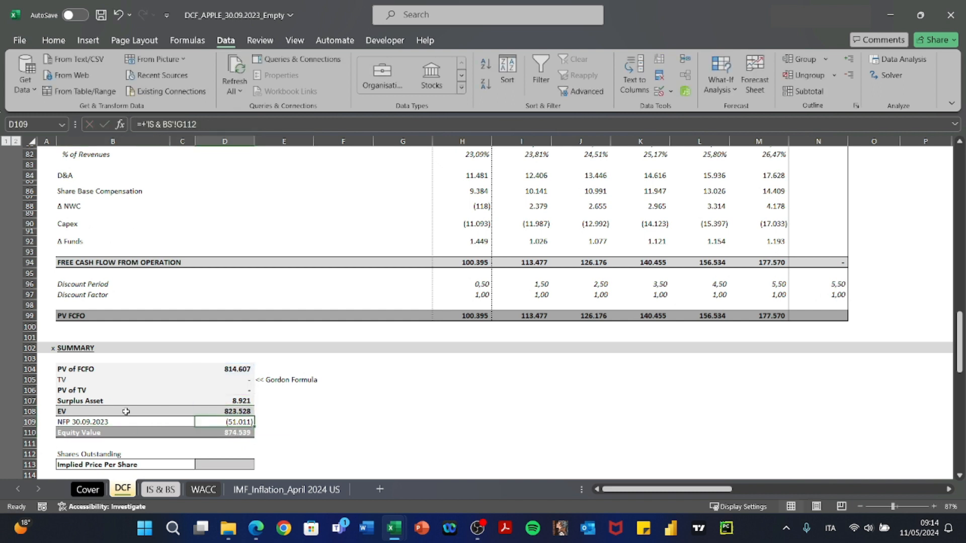
{"action": "key", "text": "shift+Left"}
{"action": "key", "text": "shift+Left"}
{"action": "key", "text": "shift+Right"}
{"action": "key", "text": "shift+Right"}
{"action": "key", "text": "shift+Left"}
{"action": "key", "text": "shift+Left"}
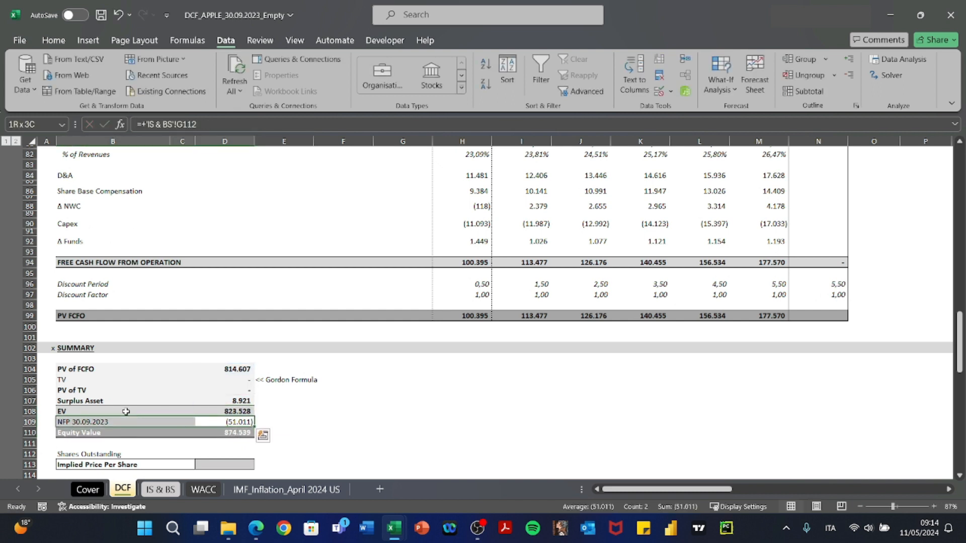
{"action": "key", "text": "shift+Right"}
{"action": "key", "text": "shift+Right"}
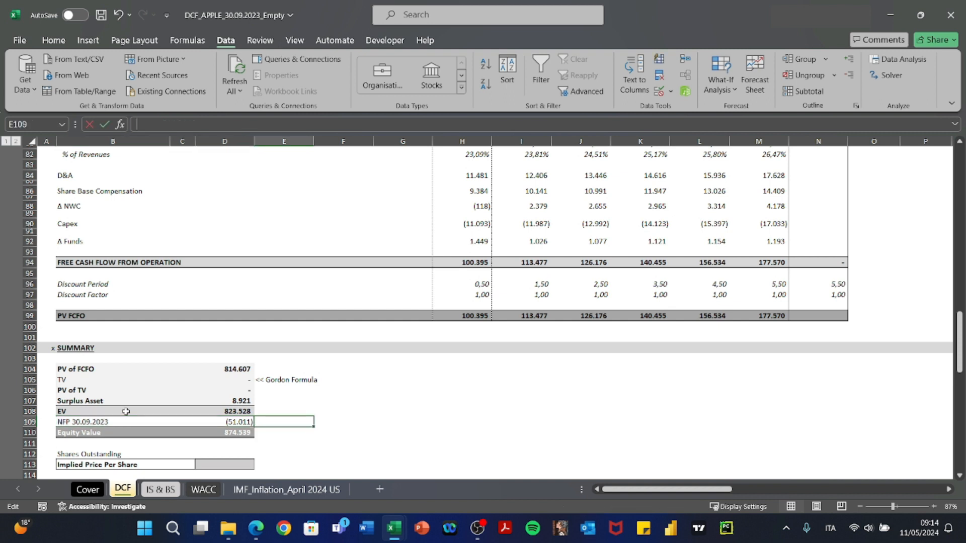
Examine the General Inputs and the TV column from N55 down to the PV FCFO row for missing entries.
{"action": "scroll", "coordinate": [126, 412], "scroll_direction": "down", "scroll_amount": 3}
{"action": "scroll", "coordinate": [126, 408], "scroll_direction": "up", "scroll_amount": 17}
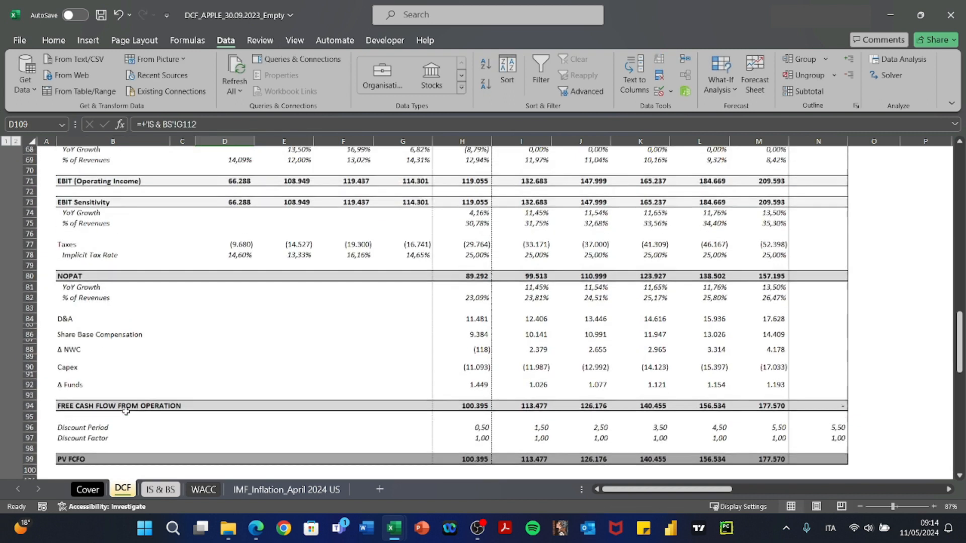
{"action": "scroll", "coordinate": [127, 405], "scroll_direction": "up", "scroll_amount": 5}
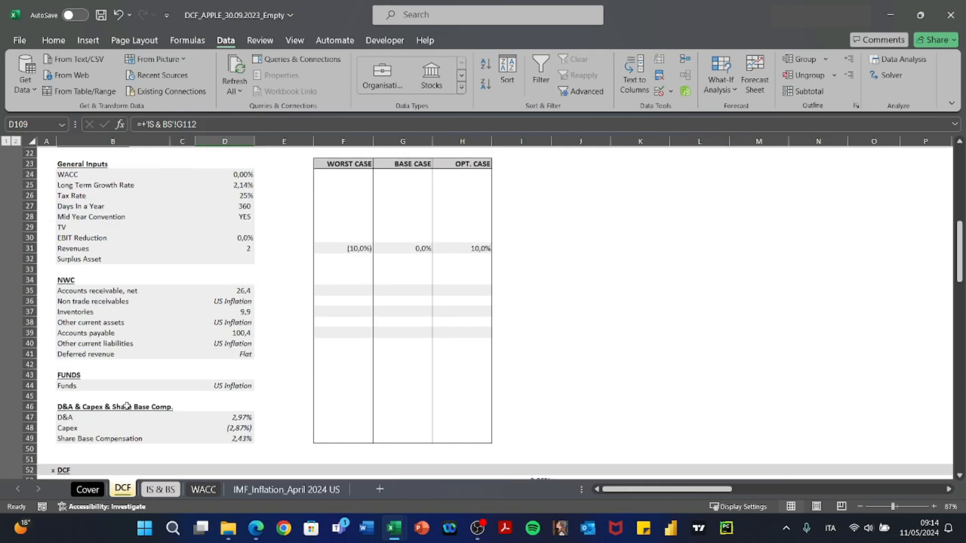
{"action": "scroll", "coordinate": [126, 405], "scroll_direction": "down", "scroll_amount": 10}
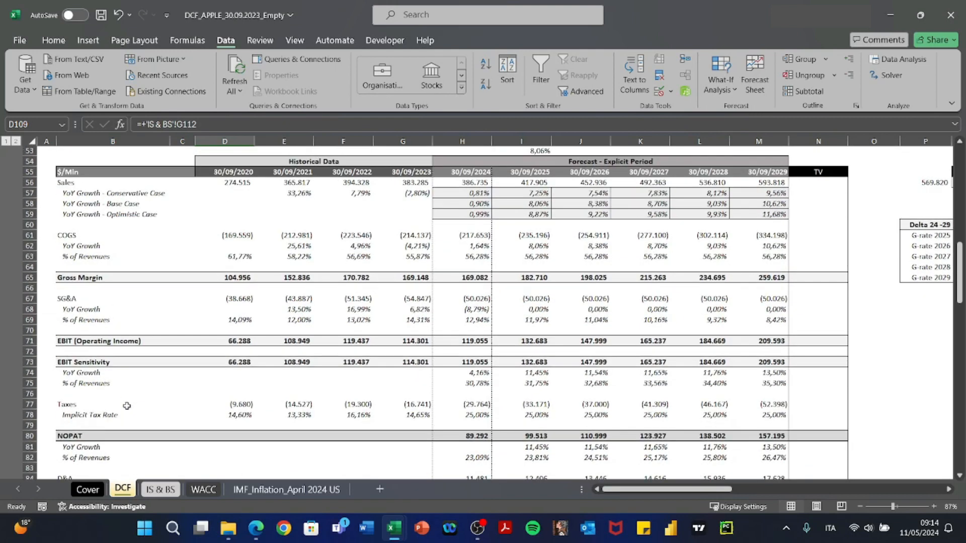
{"action": "left_click_drag", "start_coordinate": [825, 174], "coordinate": [804, 202]}
{"action": "scroll", "coordinate": [586, 277], "scroll_direction": "down", "scroll_amount": 3}
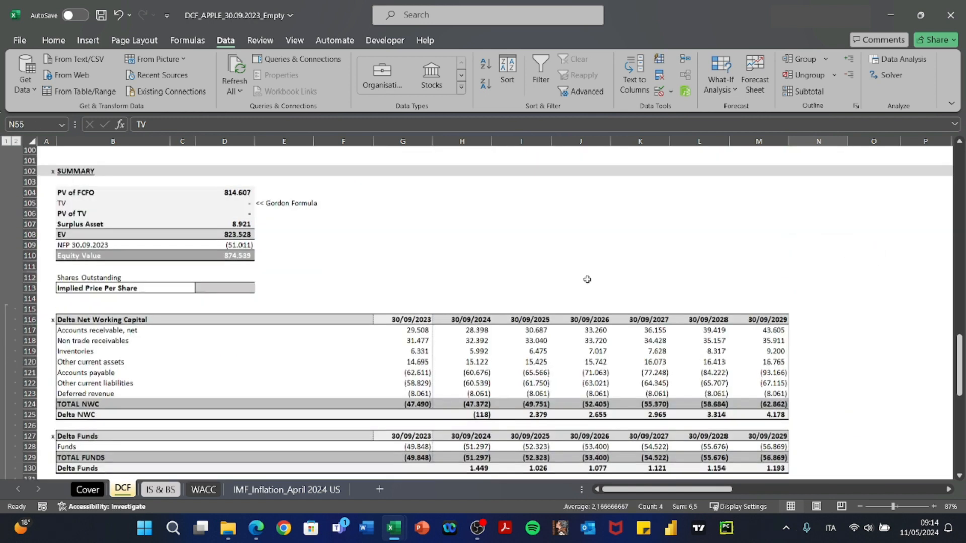
Check the WACC sheet's cost of debt and cost of equity sections, and return to the DCF sheet.
{"action": "left_click", "coordinate": [204, 489]}
{"action": "scroll", "coordinate": [301, 287], "scroll_direction": "up", "scroll_amount": 7}
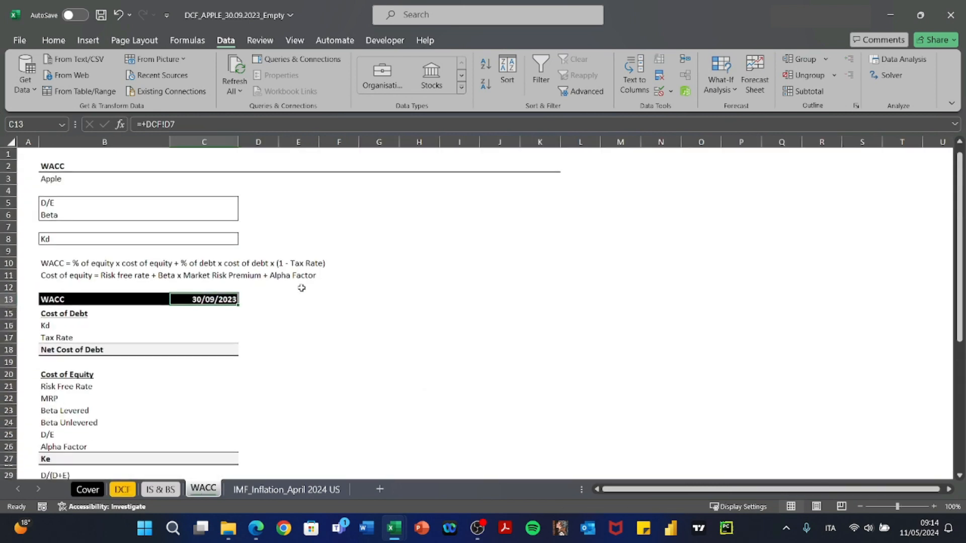
{"action": "left_click", "coordinate": [124, 489]}
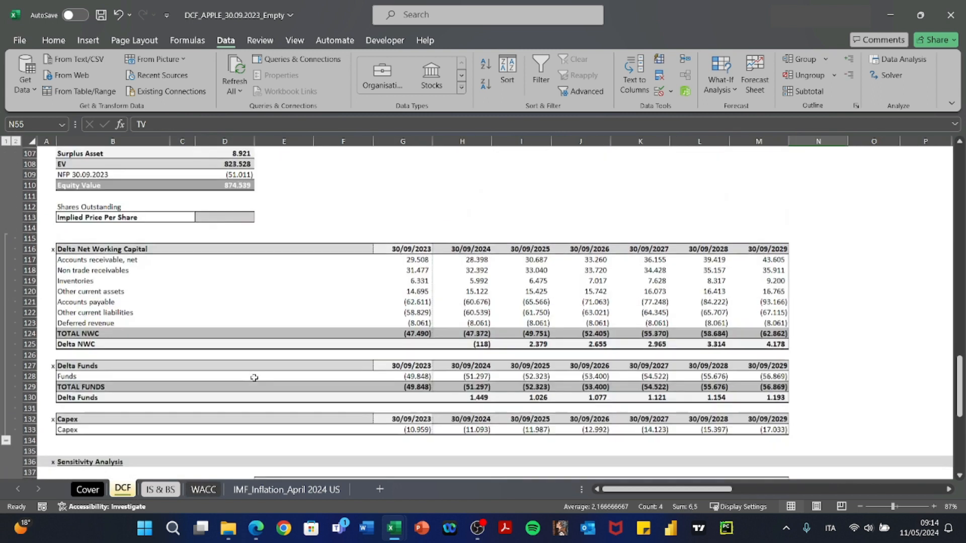
Collapse the grouped Delta Net Working Capital, Delta Funds and Capex detail rows beneath the summary.
{"action": "left_click", "coordinate": [6, 441]}
{"action": "scroll", "coordinate": [286, 283], "scroll_direction": "up", "scroll_amount": 6}
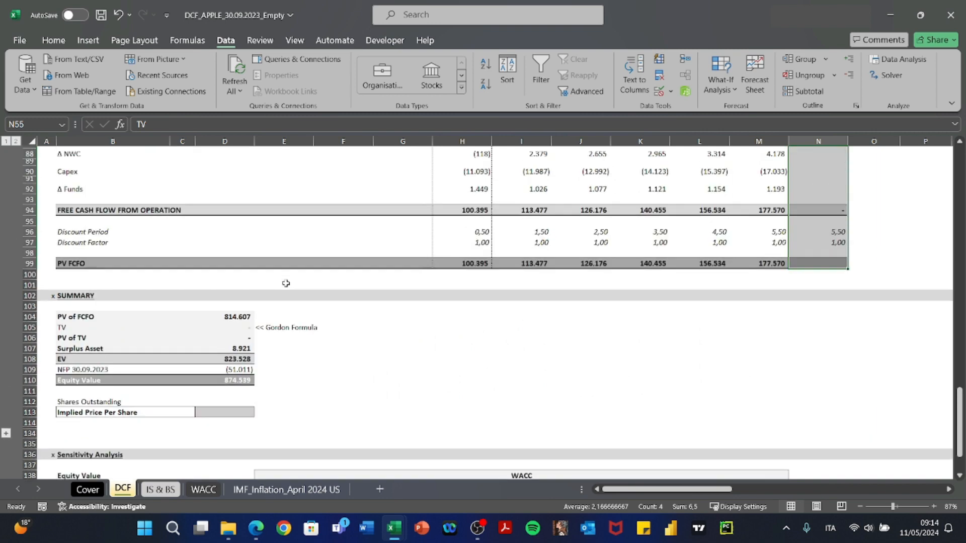
{"action": "scroll", "coordinate": [285, 283], "scroll_direction": "up", "scroll_amount": 10}
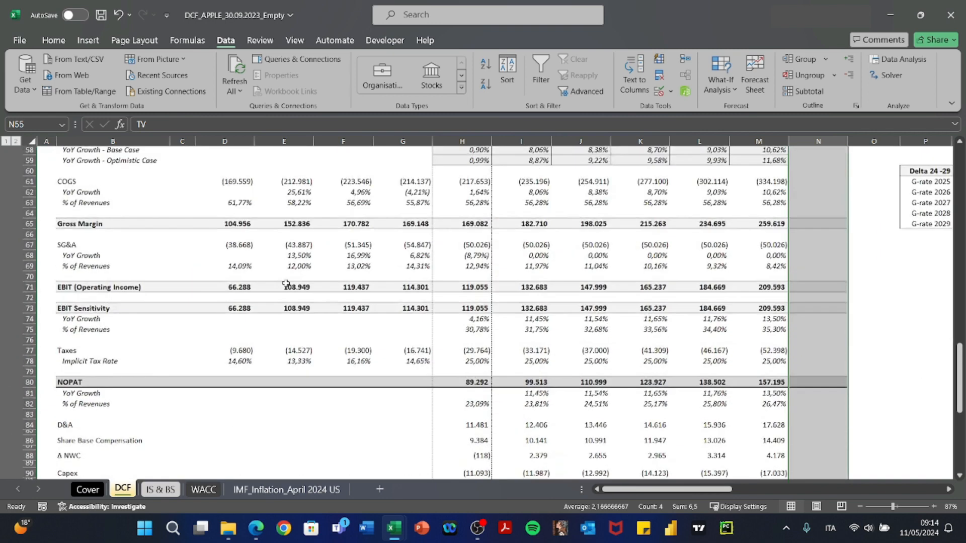
{"action": "scroll", "coordinate": [559, 263], "scroll_direction": "up", "scroll_amount": 3}
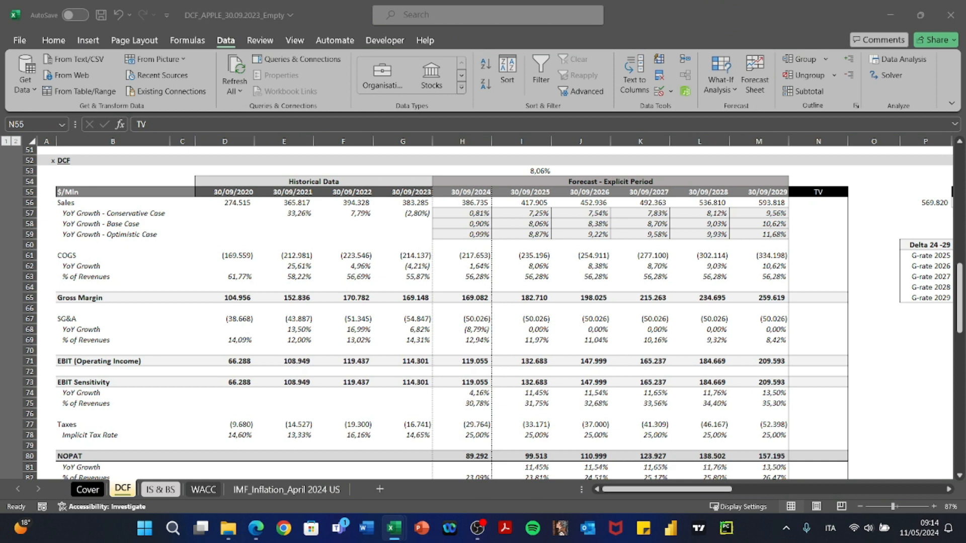
Examine the TV cell N73 on the EBIT Sensitivity row against the last three forecast years in K73:M73 and the General Inputs.
{"action": "key", "text": "F2"}
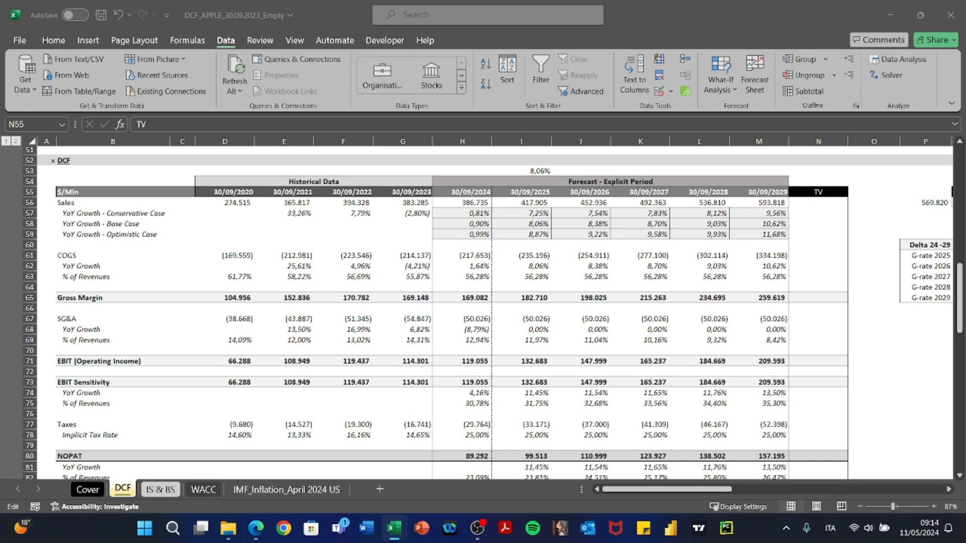
{"action": "key", "text": "Escape"}
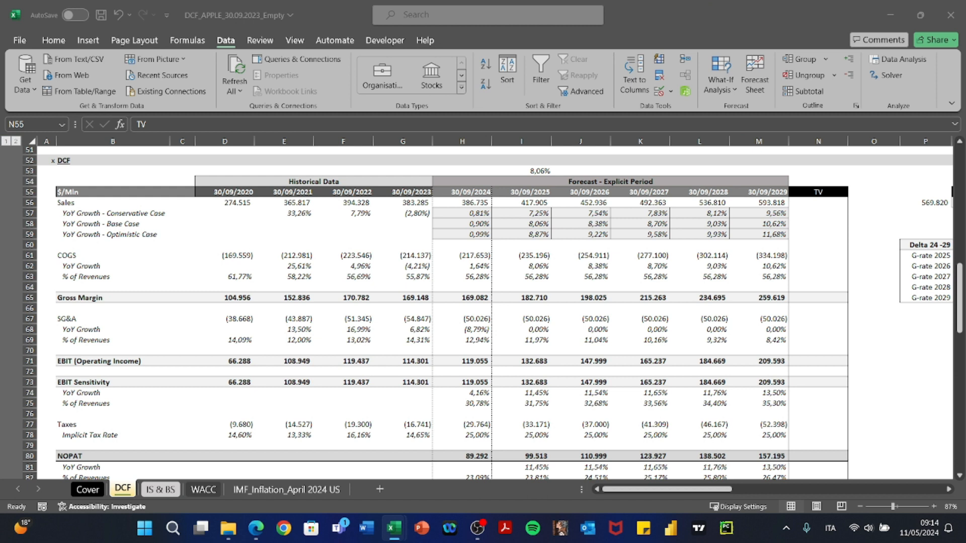
{"action": "left_click", "coordinate": [914, 308]}
{"action": "left_click", "coordinate": [815, 380]}
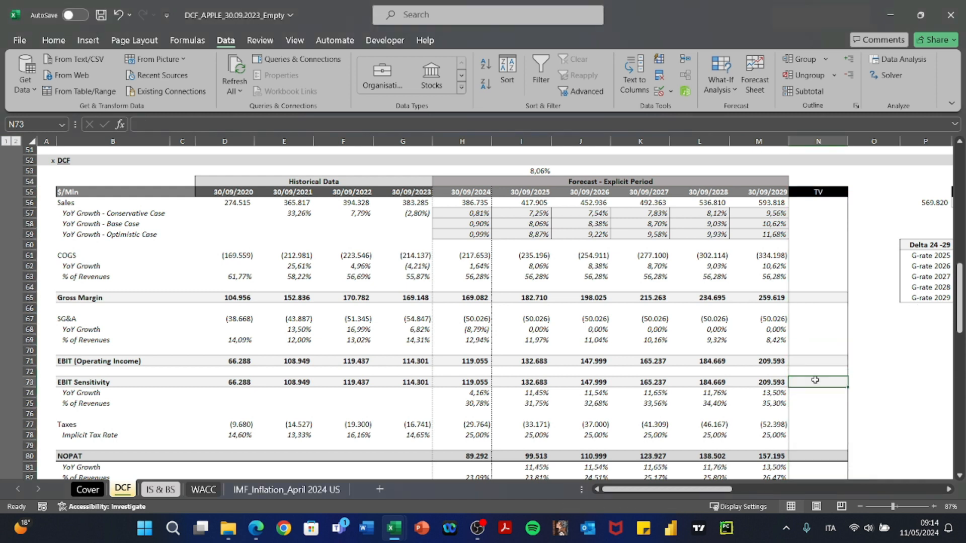
{"action": "scroll", "coordinate": [815, 380], "scroll_direction": "up", "scroll_amount": 10}
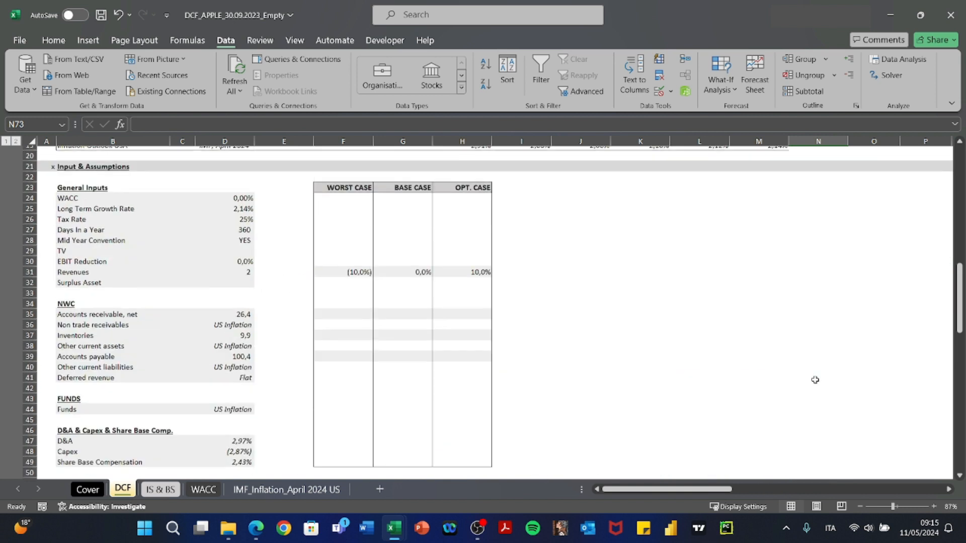
{"action": "scroll", "coordinate": [815, 381], "scroll_direction": "down", "scroll_amount": 8}
{"action": "scroll", "coordinate": [815, 381], "scroll_direction": "down", "scroll_amount": 2}
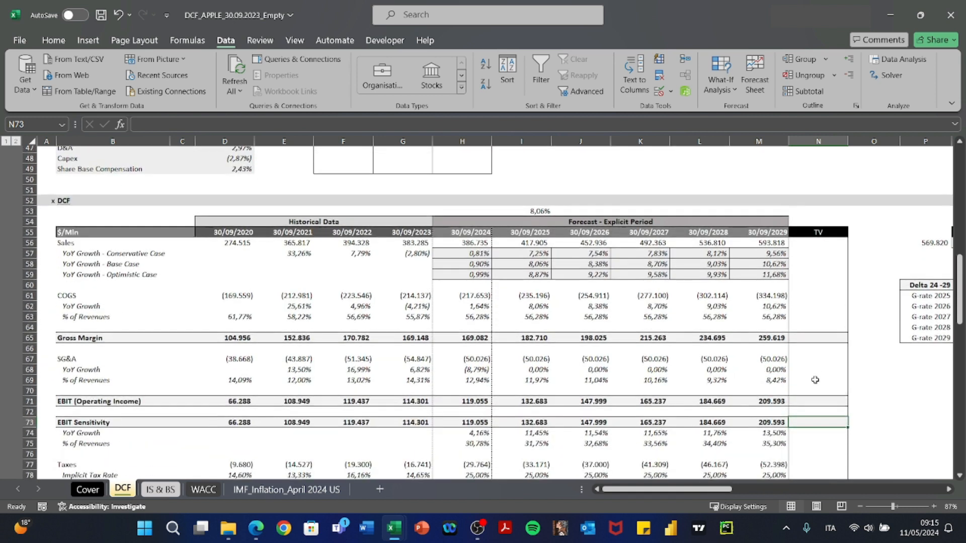
{"action": "left_click_drag", "start_coordinate": [765, 378], "coordinate": [629, 376]}
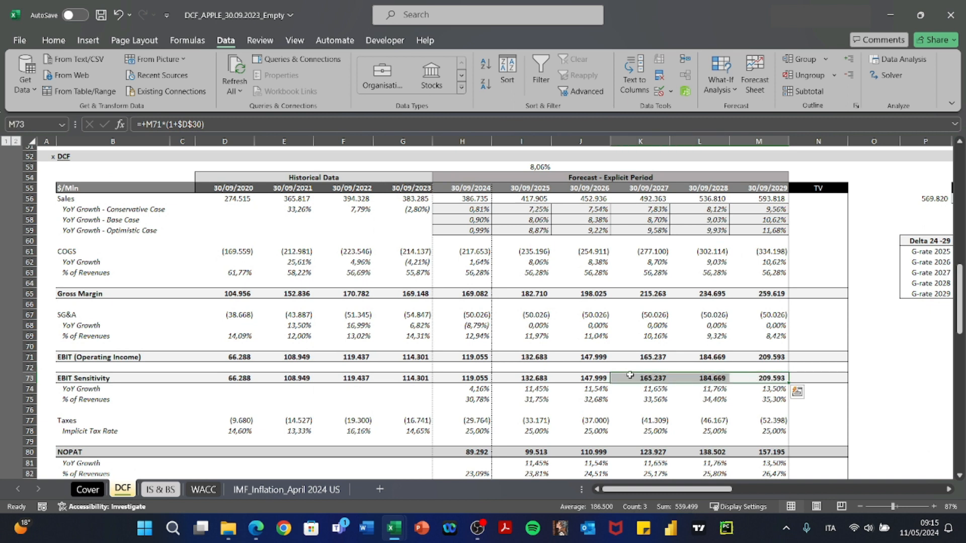
{"action": "left_click", "coordinate": [805, 378]}
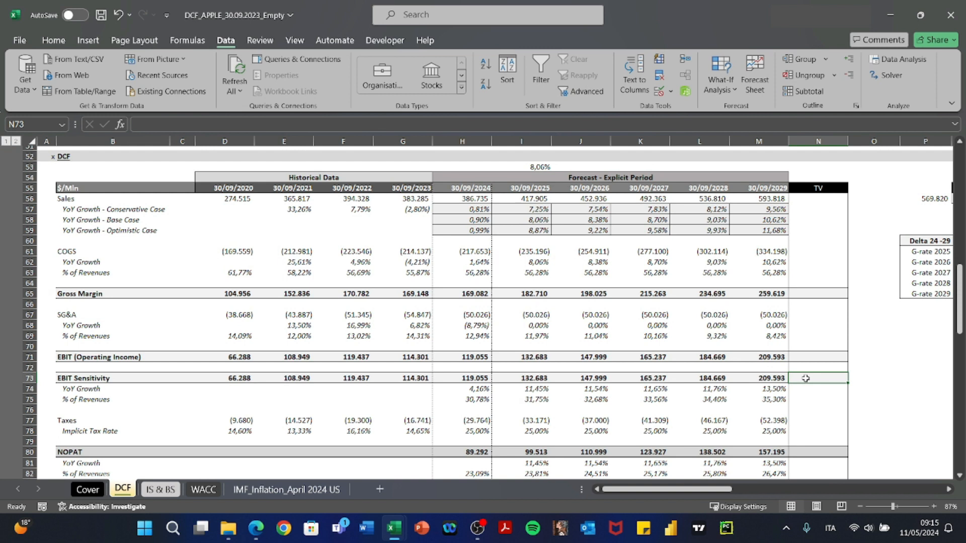
Clear the leftover growth calculation in cell I53 above the forecast header.
{"action": "left_click", "coordinate": [528, 167]}
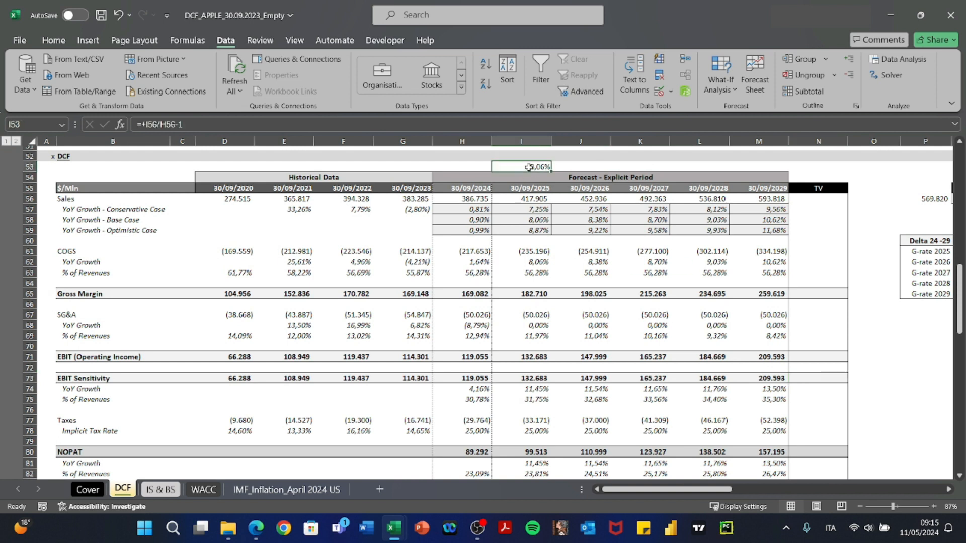
{"action": "key", "text": "Delete"}
{"action": "left_click_drag", "start_coordinate": [776, 377], "coordinate": [645, 376]}
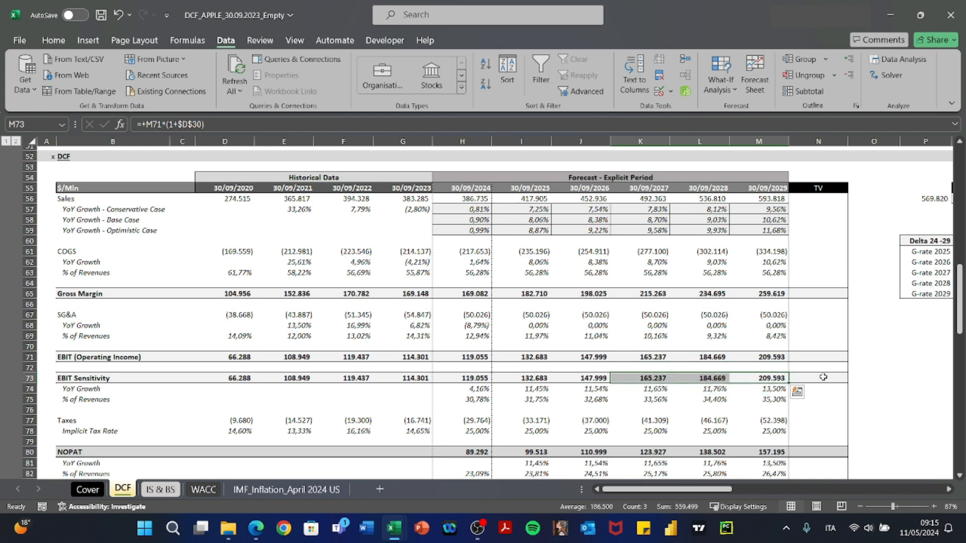
Insert a drop-down form control over the TV input cell D29 in the General Inputs.
{"action": "scroll", "coordinate": [823, 377], "scroll_direction": "up", "scroll_amount": 11}
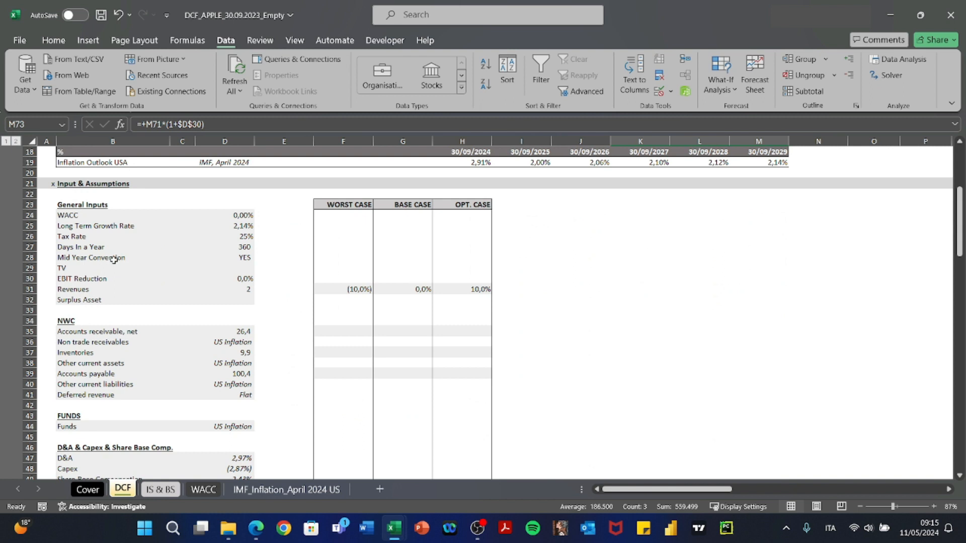
{"action": "left_click", "coordinate": [230, 268]}
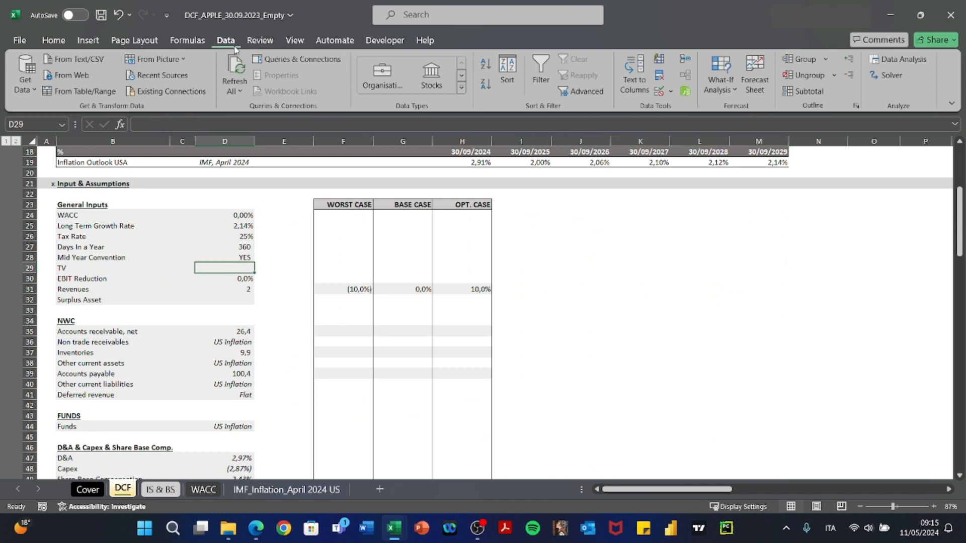
{"action": "left_click", "coordinate": [375, 41]}
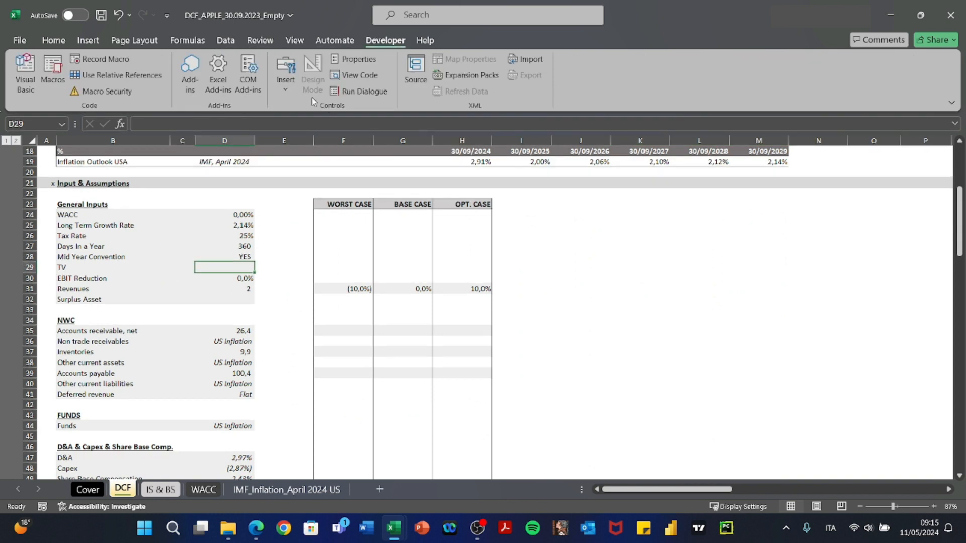
{"action": "left_click", "coordinate": [285, 80]}
{"action": "left_click", "coordinate": [291, 126]}
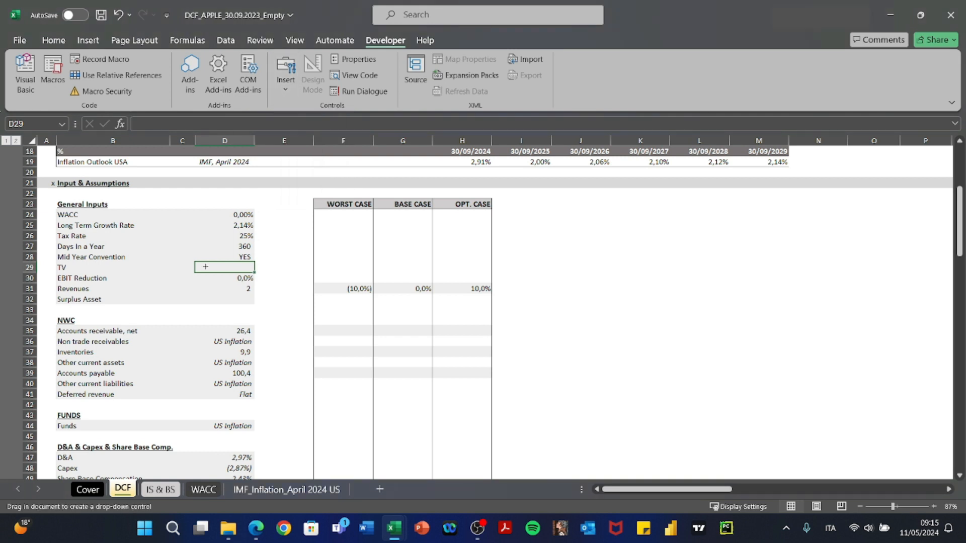
{"action": "left_click_drag", "start_coordinate": [189, 264], "coordinate": [254, 276]}
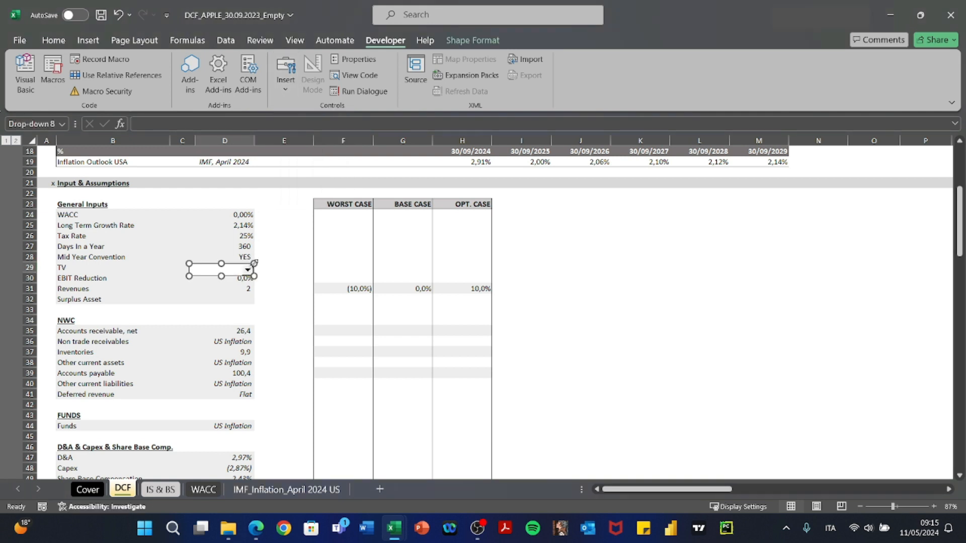
{"action": "left_click", "coordinate": [283, 279]}
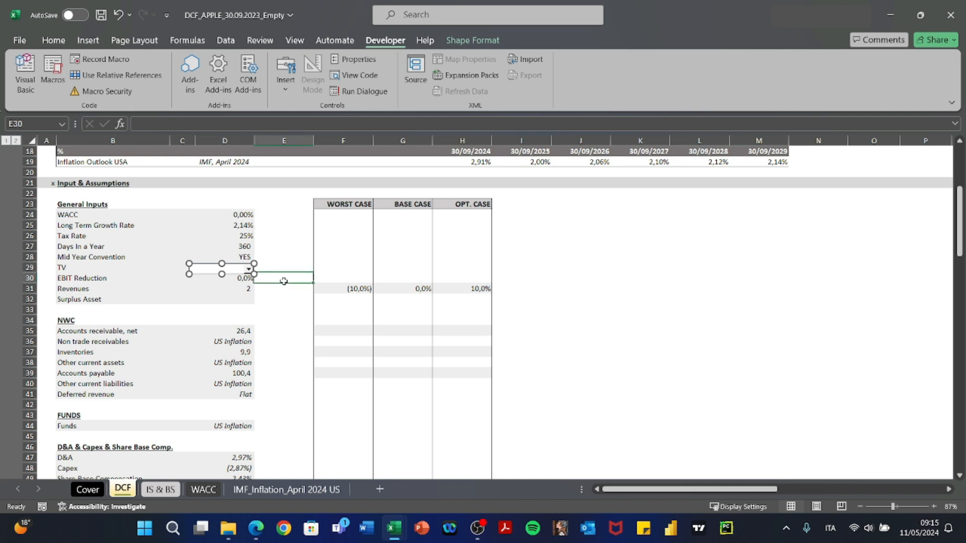
Select LY in the new TV drop-down of the General Inputs.
{"action": "scroll", "coordinate": [239, 272], "scroll_direction": "up", "scroll_amount": 4}
{"action": "left_click", "coordinate": [267, 389]}
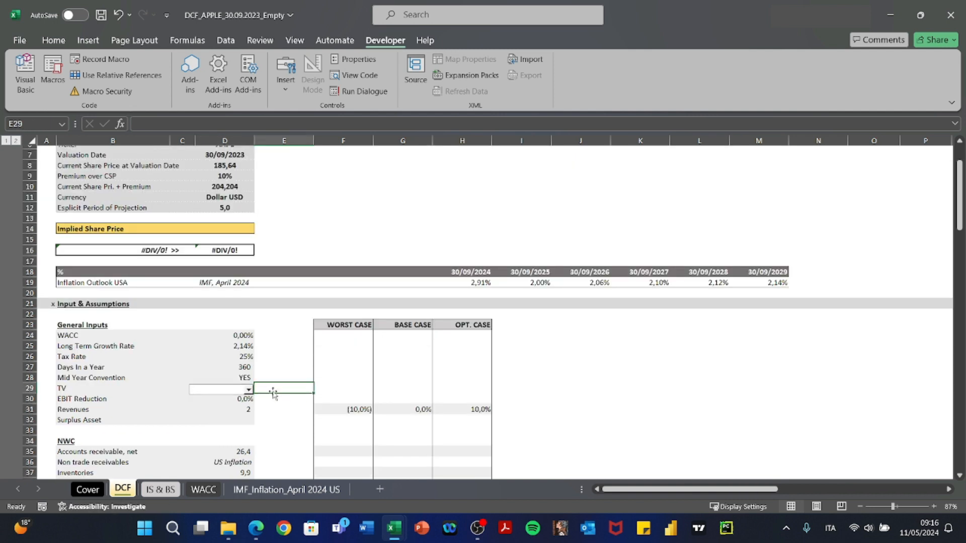
{"action": "left_click", "coordinate": [249, 390]}
{"action": "left_click", "coordinate": [248, 399]}
Start a CHOOSE formula in the EBIT Sensitivity TV cell N73, with the absolute reference $D$29 as its index.
{"action": "scroll", "coordinate": [512, 397], "scroll_direction": "down", "scroll_amount": 15}
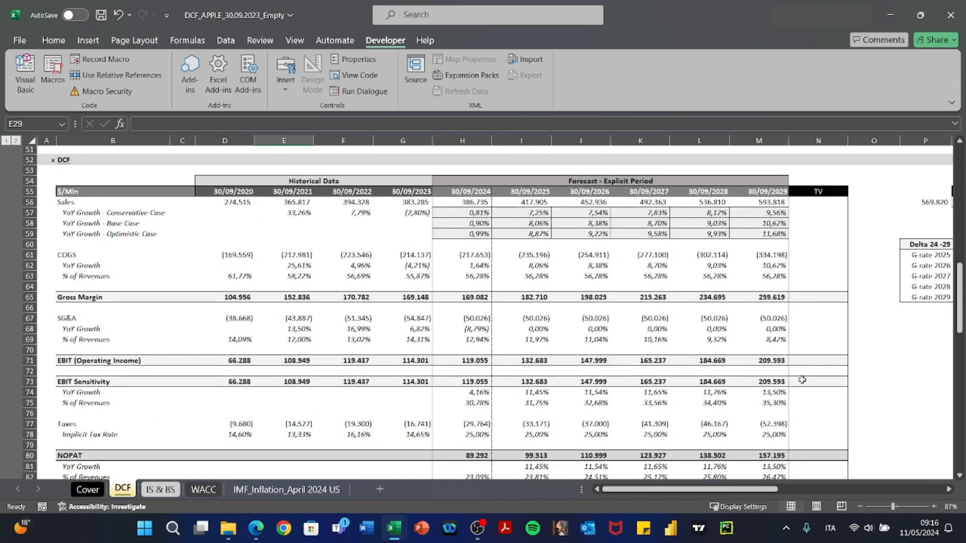
{"action": "left_click", "coordinate": [802, 380]}
{"action": "type", "text": "+choo"}
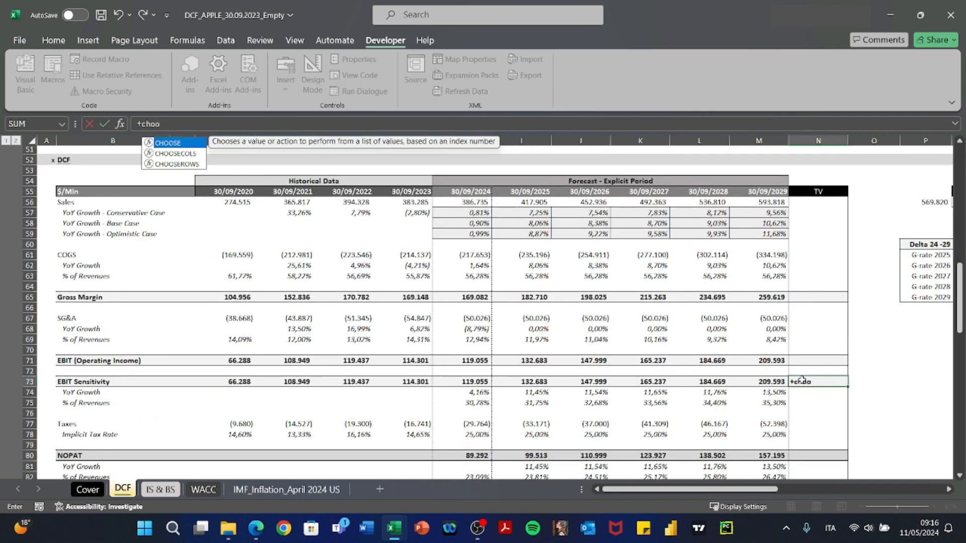
{"action": "type", "text": "se"}
{"action": "key", "text": "Tab"}
{"action": "key", "text": "ctrl+Left"}
{"action": "key", "text": "ctrl+Left"}
{"action": "key", "text": "ctrl+Left"}
{"action": "key", "text": "ctrl+Left"}
{"action": "key", "text": "ctrl+Up"}
{"action": "key", "text": "ctrl+Up"}
{"action": "key", "text": "ctrl+Up"}
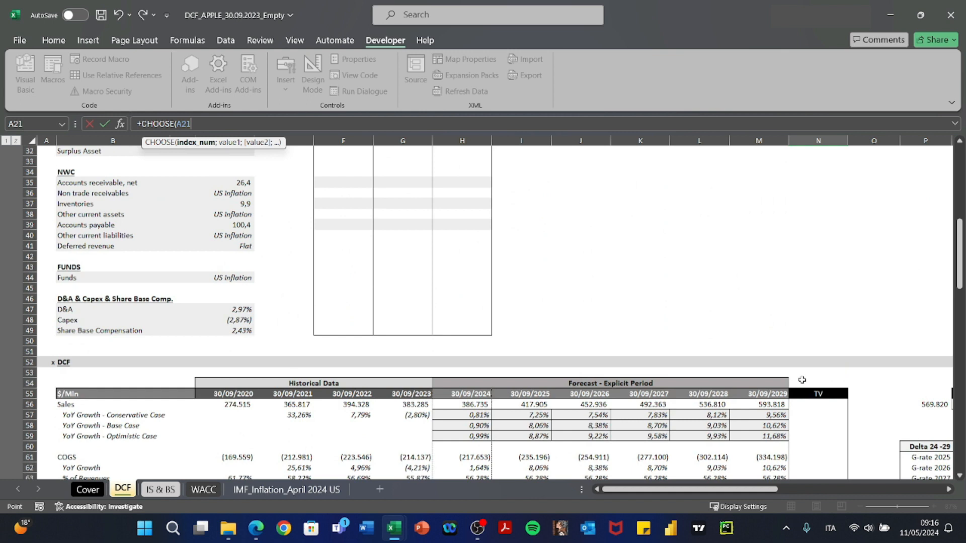
{"action": "key", "text": "Down"}
{"action": "key", "text": "Down"}
{"action": "key", "text": "Down"}
{"action": "key", "text": "Down"}
{"action": "key", "text": "Down"}
{"action": "key", "text": "Down"}
{"action": "key", "text": "Down"}
{"action": "key", "text": "Down"}
{"action": "key", "text": "Down"}
{"action": "key", "text": "Down"}
{"action": "key", "text": "Down"}
{"action": "key", "text": "Down"}
{"action": "key", "text": "Down"}
{"action": "key", "text": "Down"}
{"action": "key", "text": "Down"}
{"action": "key", "text": "Down"}
{"action": "key", "text": "Down"}
{"action": "key", "text": "Down"}
{"action": "key", "text": "Down"}
{"action": "key", "text": "Down"}
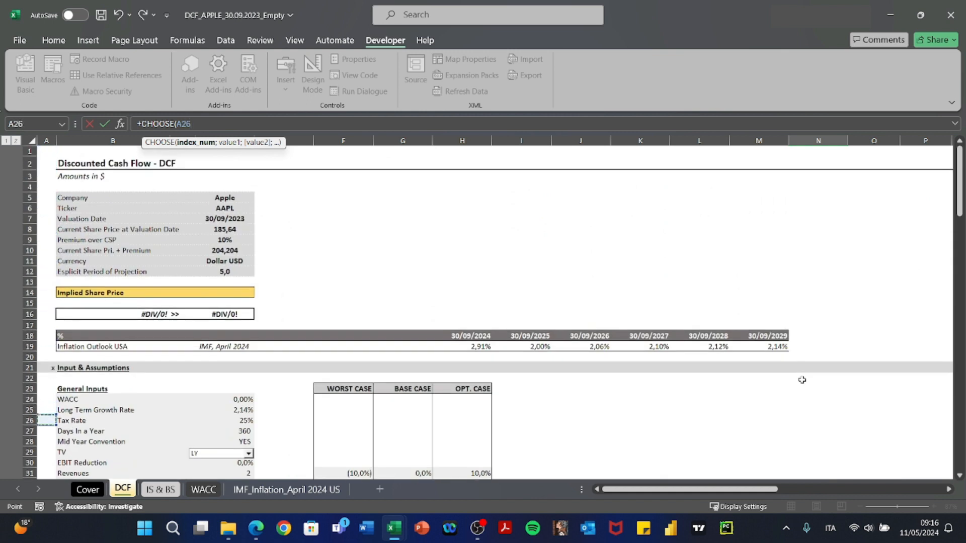
{"action": "key", "text": "Down"}
{"action": "key", "text": "Up"}
{"action": "key", "text": "Up"}
{"action": "key", "text": "Right"}
{"action": "key", "text": "Right"}
{"action": "key", "text": "Right"}
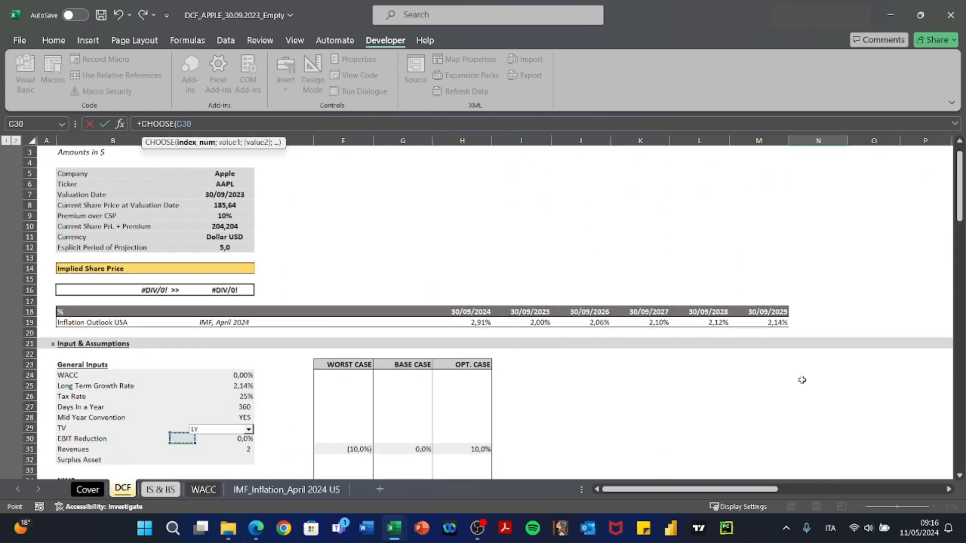
{"action": "key", "text": "Up"}
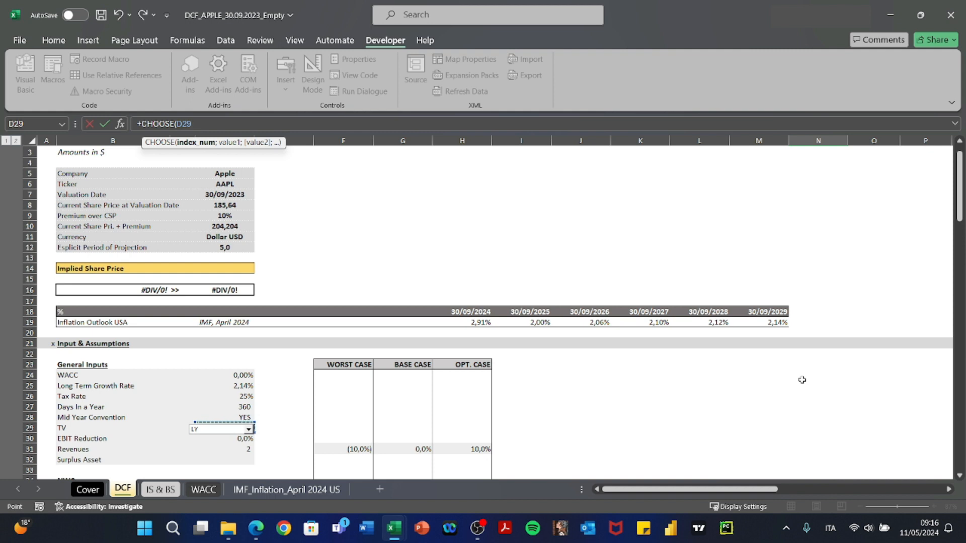
{"action": "key", "text": "F4"}
{"action": "type", "text": ";"}
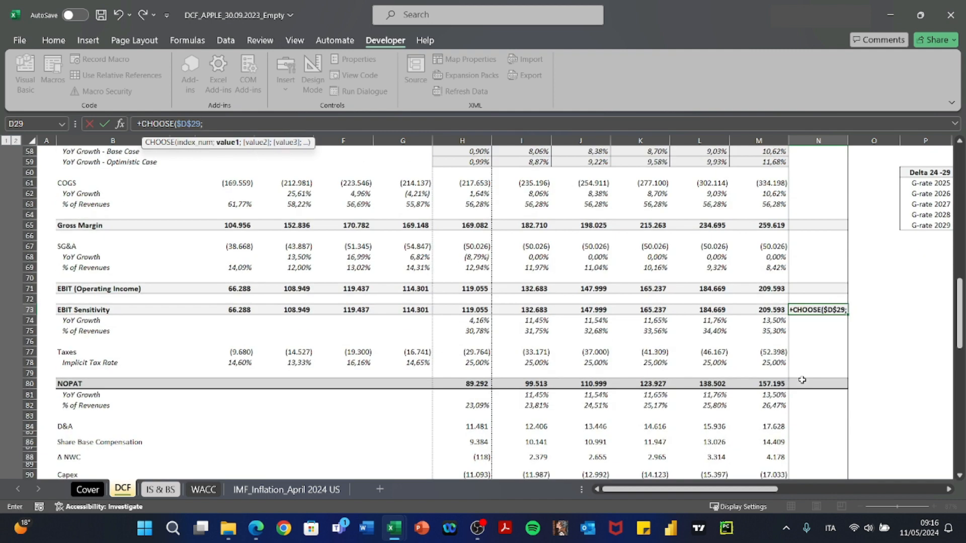
Complete N73's CHOOSE formula with the three options M73, AVERAGE(L73:M73) and AVERAGE(K73:M73).
{"action": "left_click", "coordinate": [752, 309]}
{"action": "type", "text": ";"}
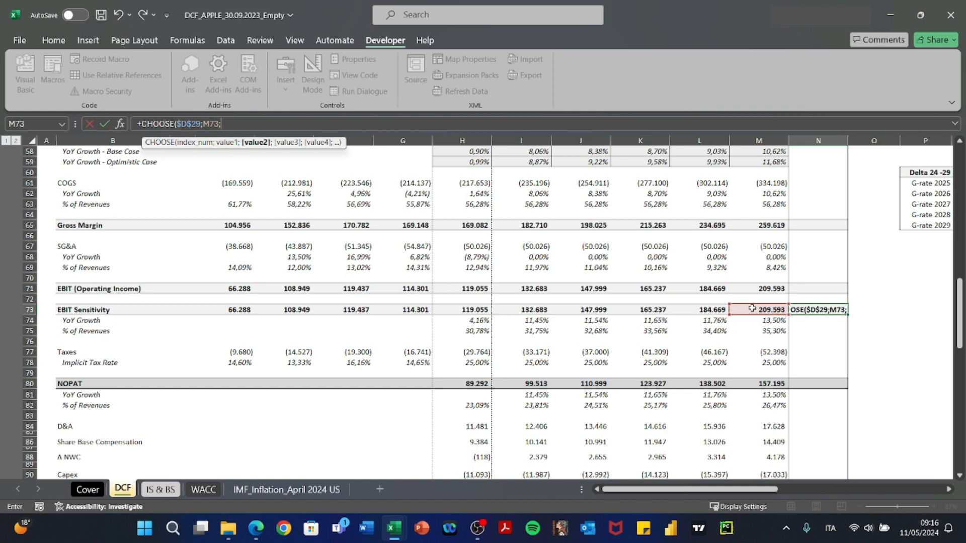
{"action": "type", "text": "aver"}
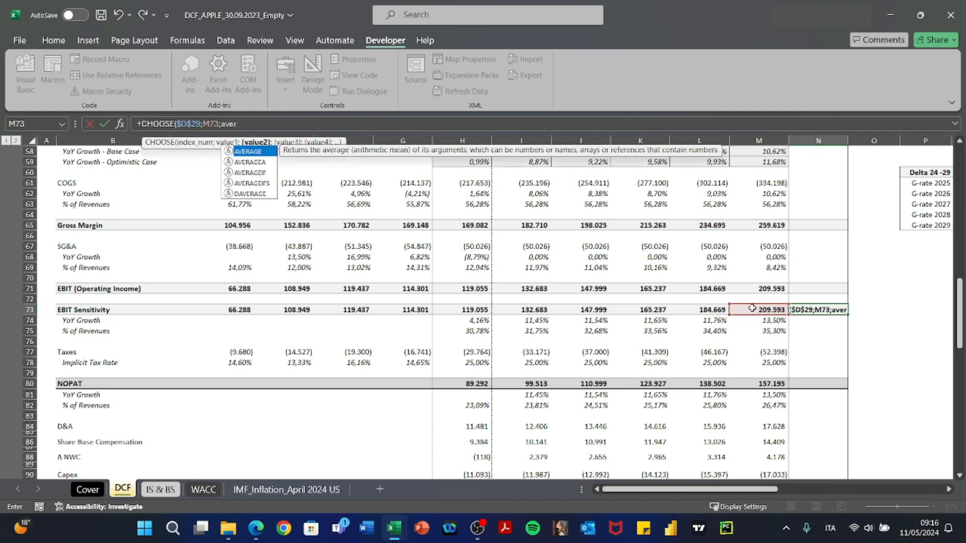
{"action": "key", "text": "Tab"}
{"action": "left_click", "coordinate": [752, 309]}
{"action": "key", "text": "shift+Left"}
{"action": "type", "text": ");aver"}
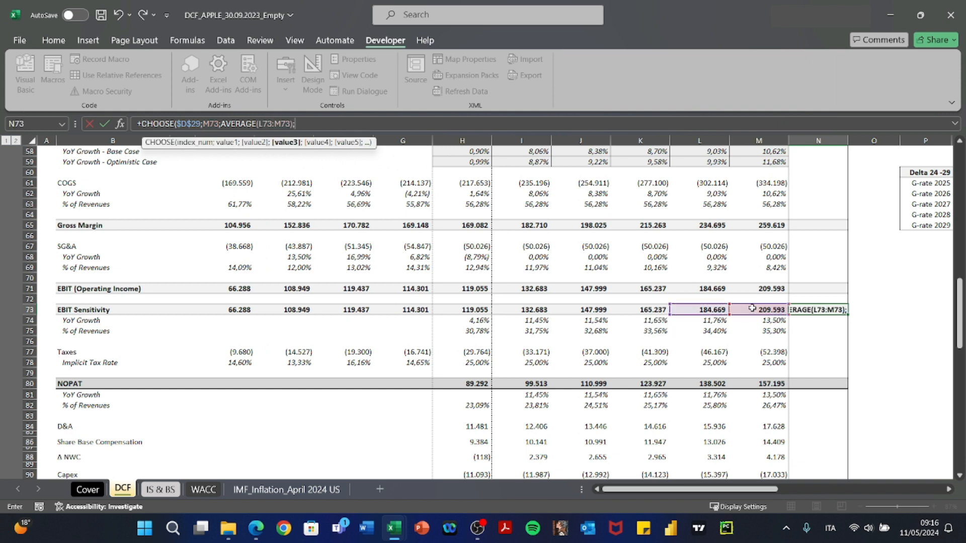
{"action": "key", "text": "Tab"}
{"action": "left_click", "coordinate": [753, 309]}
{"action": "key", "text": "shift+Left"}
{"action": "key", "text": "shift+Left"}
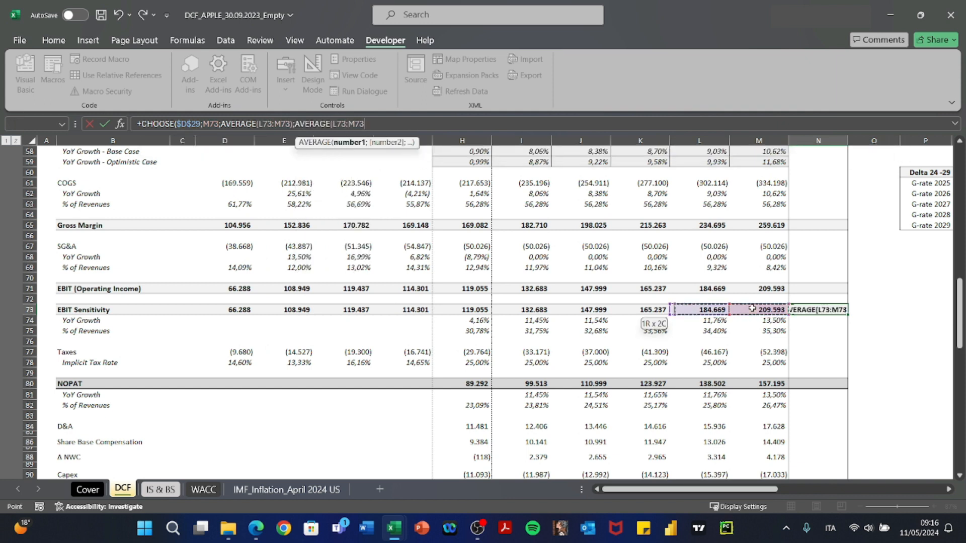
{"action": "type", "text": ")"}
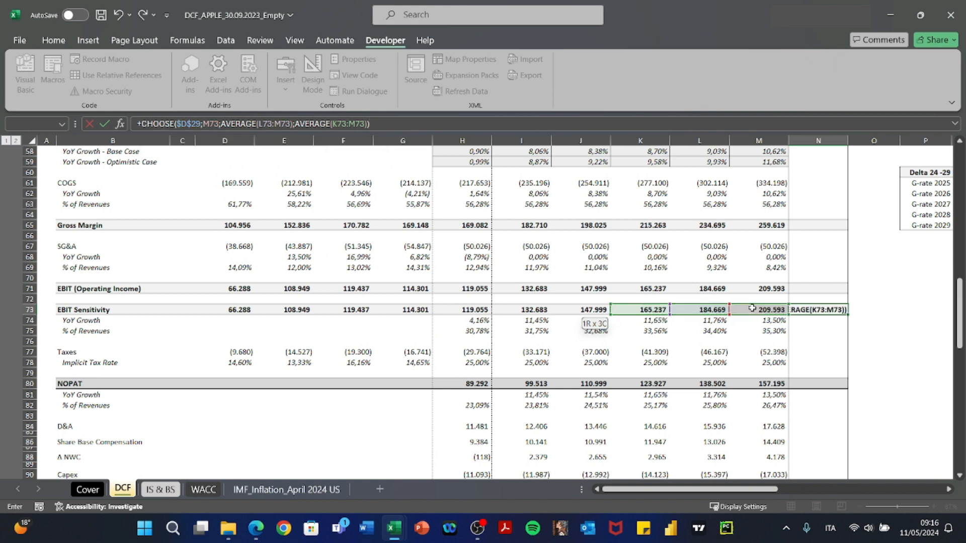
{"action": "key", "text": "Return"}
{"action": "key", "text": "Up"}
Test the TV drop-down with AVG 27 -29 against the average of K73:M73, and set it back to LY.
{"action": "scroll", "coordinate": [752, 308], "scroll_direction": "up", "scroll_amount": 19}
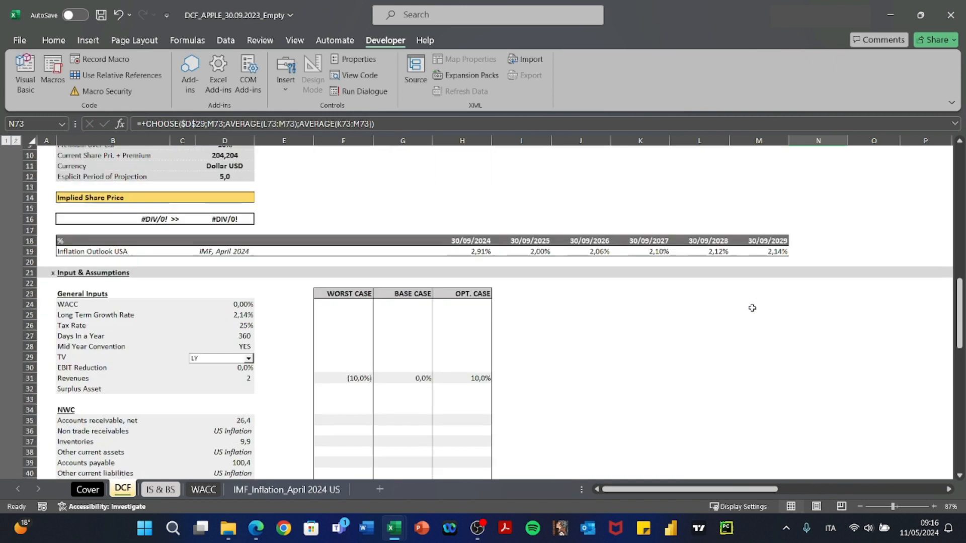
{"action": "scroll", "coordinate": [401, 336], "scroll_direction": "down", "scroll_amount": 6}
{"action": "left_click", "coordinate": [229, 249]}
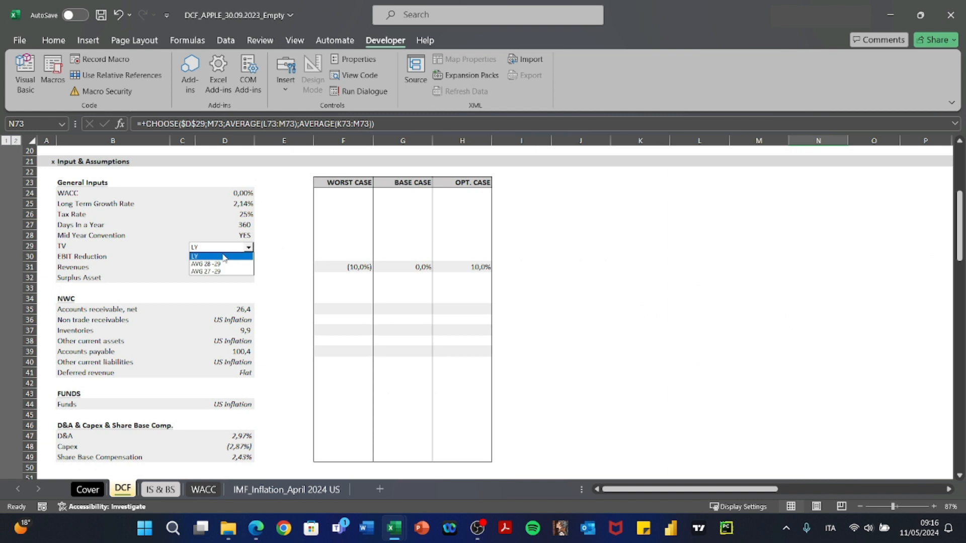
{"action": "left_click", "coordinate": [225, 270]}
{"action": "scroll", "coordinate": [638, 393], "scroll_direction": "down", "scroll_amount": 10}
{"action": "scroll", "coordinate": [637, 393], "scroll_direction": "down", "scroll_amount": 2}
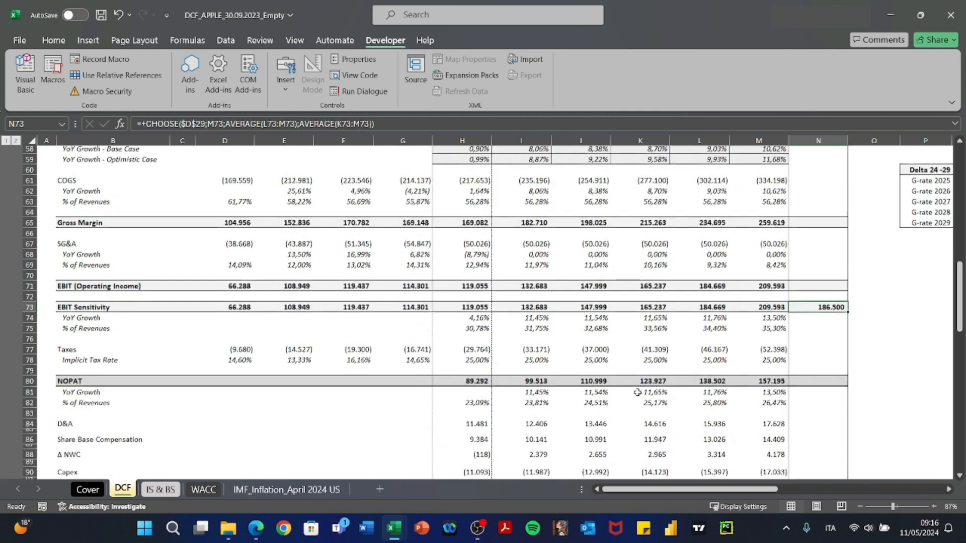
{"action": "left_click_drag", "start_coordinate": [760, 306], "coordinate": [661, 308]}
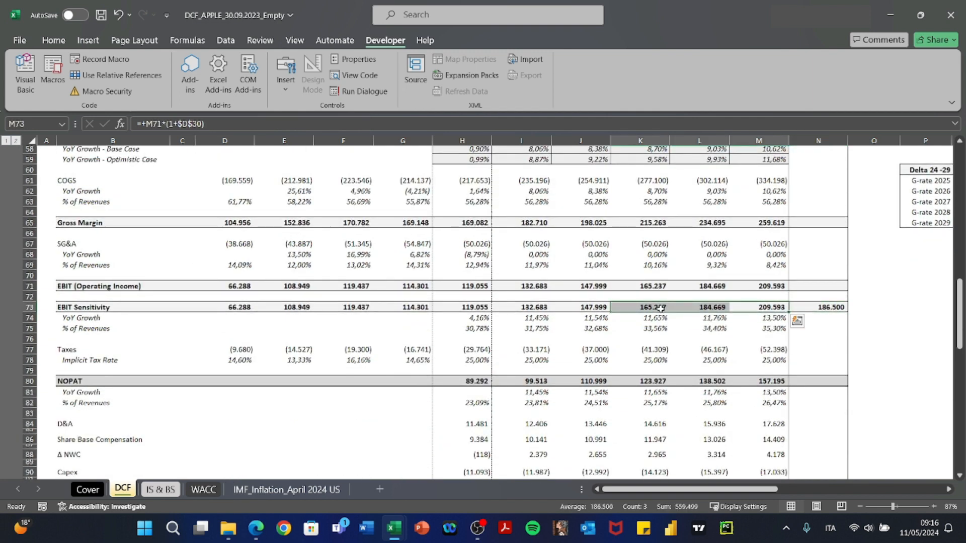
{"action": "scroll", "coordinate": [251, 322], "scroll_direction": "up", "scroll_amount": 19}
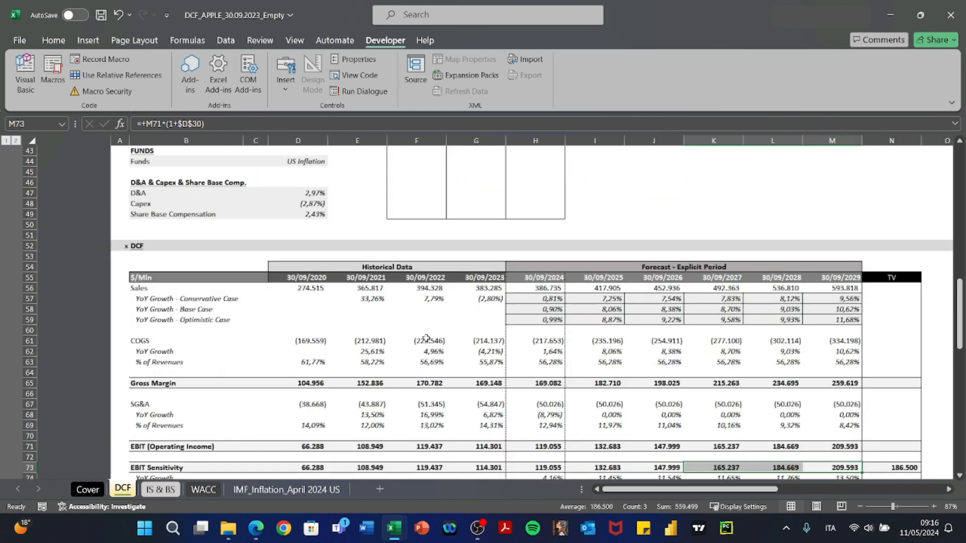
{"action": "scroll", "coordinate": [251, 322], "scroll_direction": "down", "scroll_amount": 3}
{"action": "left_click", "coordinate": [249, 344]}
{"action": "left_click", "coordinate": [223, 353]}
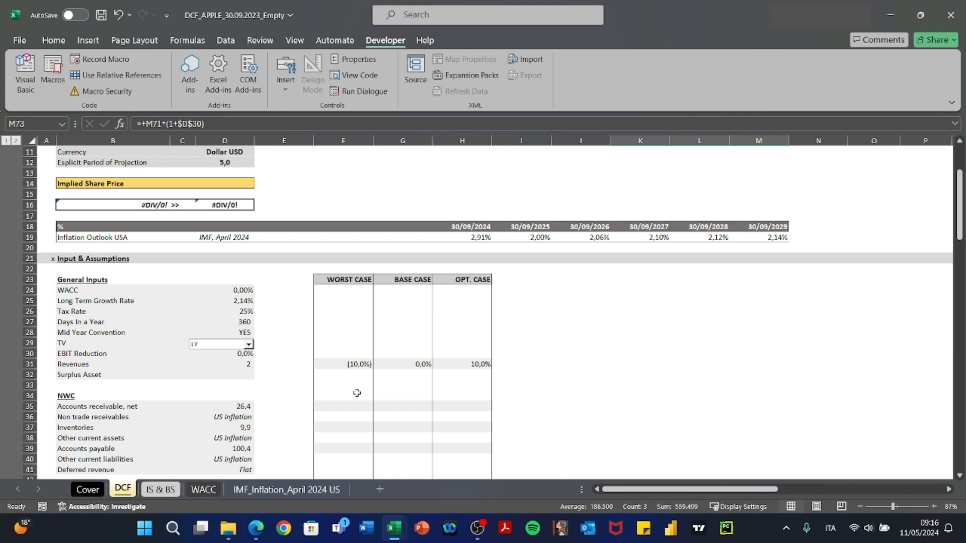
Copy the Taxes formula from M77 into the TV cell N77 with Paste Special and check its references.
{"action": "scroll", "coordinate": [357, 393], "scroll_direction": "down", "scroll_amount": 17}
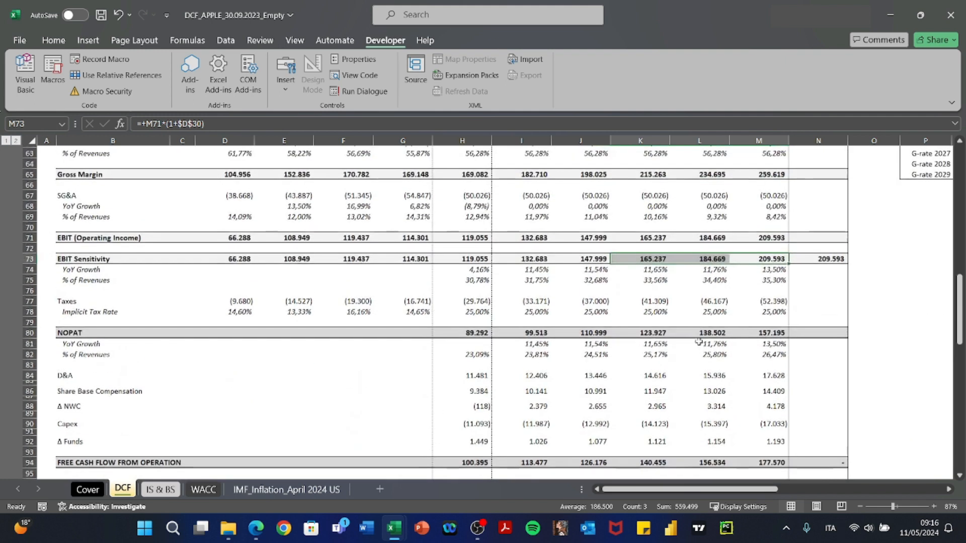
{"action": "left_click", "coordinate": [753, 272]}
{"action": "key", "text": "Down"}
{"action": "key", "text": "Down"}
{"action": "key", "text": "Down"}
{"action": "key", "text": "ctrl+c"}
{"action": "key", "text": "Right"}
{"action": "key", "text": "ctrl+alt+v"}
{"action": "key", "text": "Return"}
{"action": "key", "text": "F2"}
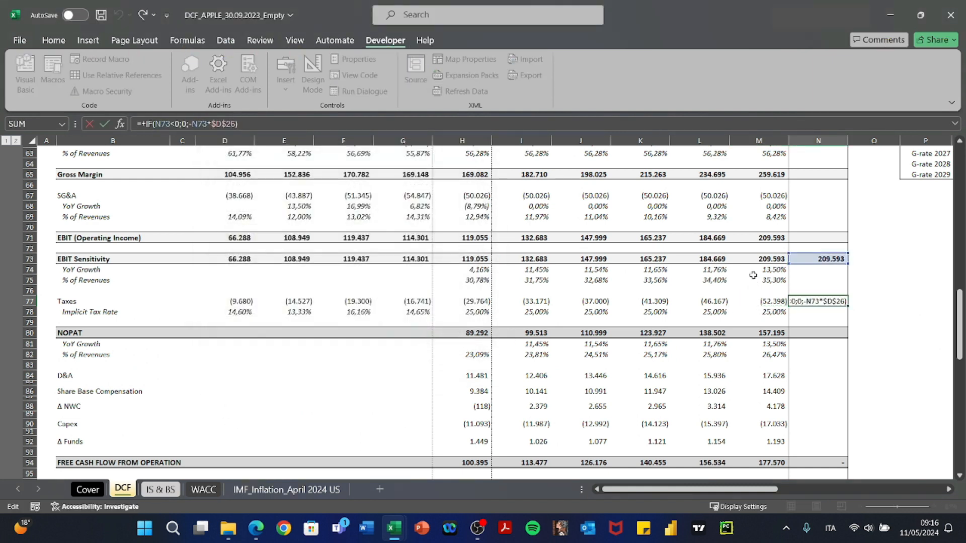
{"action": "key", "text": "Return"}
Copy the Implicit Tax Rate and NOPAT formulas from M78 and M80 into the TV cells N78 and N80.
{"action": "key", "text": "Left"}
{"action": "key", "text": "ctrl+c"}
{"action": "key", "text": "Right"}
{"action": "key", "text": "ctrl+v"}
{"action": "key", "text": "Left"}
{"action": "key", "text": "Down"}
{"action": "key", "text": "Down"}
{"action": "key", "text": "ctrl+c"}
{"action": "key", "text": "Right"}
{"action": "key", "text": "ctrl+v"}
{"action": "key", "text": "Escape"}
Apply a right border to the TV column cells N74:N79 between EBIT Sensitivity and NOPAT.
{"action": "key", "text": "shift+Up"}
{"action": "key", "text": "shift+Up"}
{"action": "key", "text": "shift+Up"}
{"action": "key", "text": "shift+Up"}
{"action": "key", "text": "shift+Up"}
{"action": "key", "text": "shift+Up"}
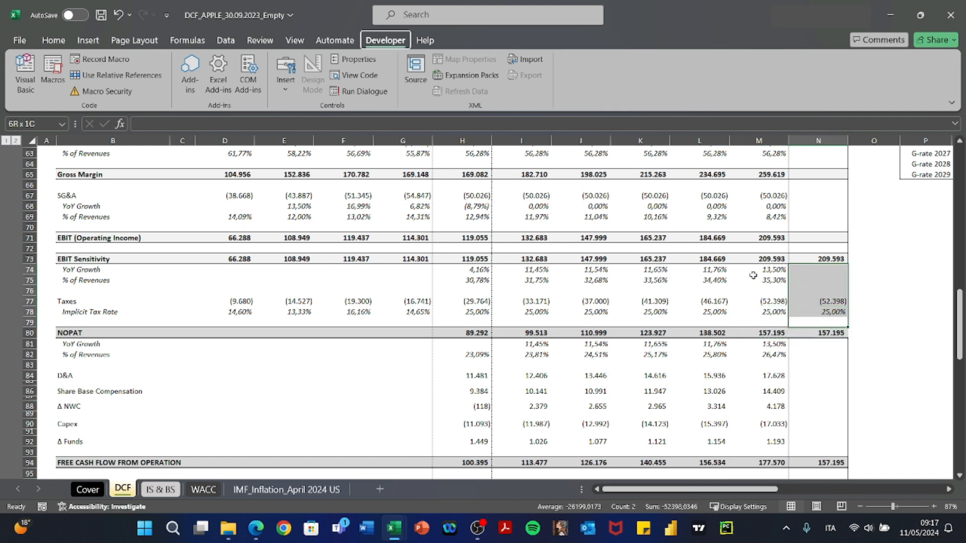
{"action": "key", "text": "h"}
{"action": "key", "text": "b"}
{"action": "key", "text": "r"}
{"action": "key", "text": "Left"}
{"action": "key", "text": "Right"}
{"action": "key", "text": "Down"}
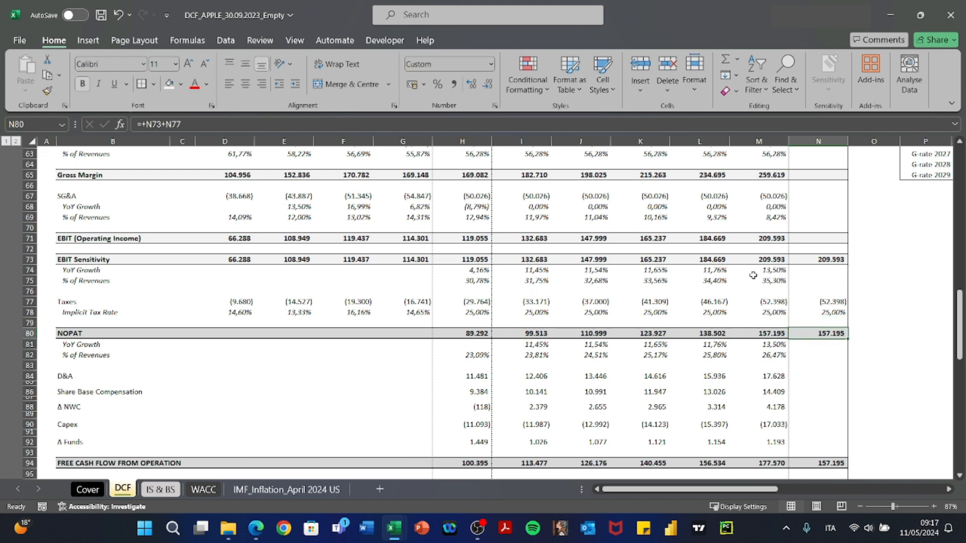
Examine the NOPAT formula in N80 and the empty TV cells beneath it down to the Capex row.
{"action": "key", "text": "Left"}
{"action": "key", "text": "Down"}
{"action": "key", "text": "Down"}
{"action": "key", "text": "Up"}
{"action": "scroll", "coordinate": [753, 275], "scroll_direction": "down", "scroll_amount": 1}
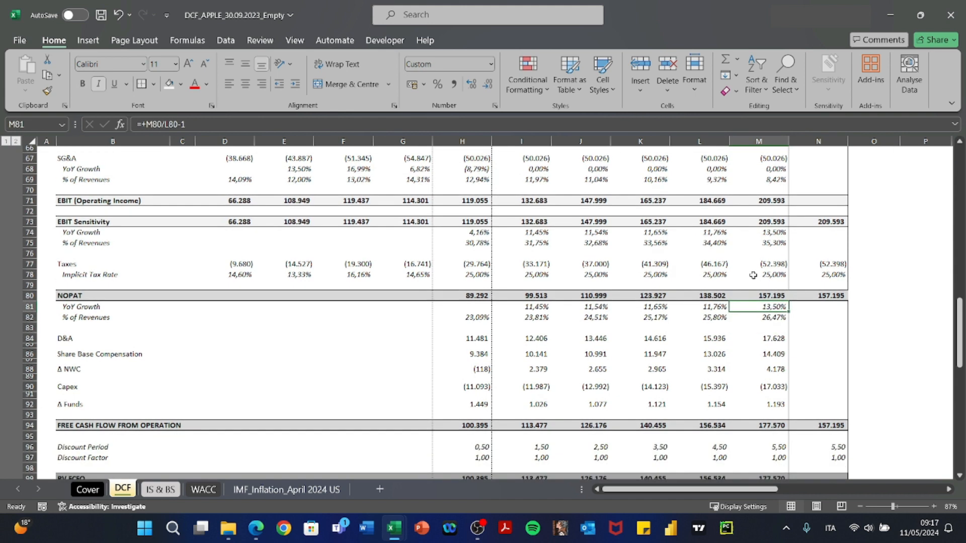
{"action": "key", "text": "Right"}
{"action": "key", "text": "Up"}
{"action": "key", "text": "F2"}
{"action": "key", "text": "Return"}
{"action": "key", "text": "Down"}
{"action": "key", "text": "F2"}
{"action": "key", "text": "Return"}
{"action": "key", "text": "Down"}
{"action": "key", "text": "Down"}
{"action": "key", "text": "Down"}
{"action": "key", "text": "Down"}
{"action": "key", "text": "Down"}
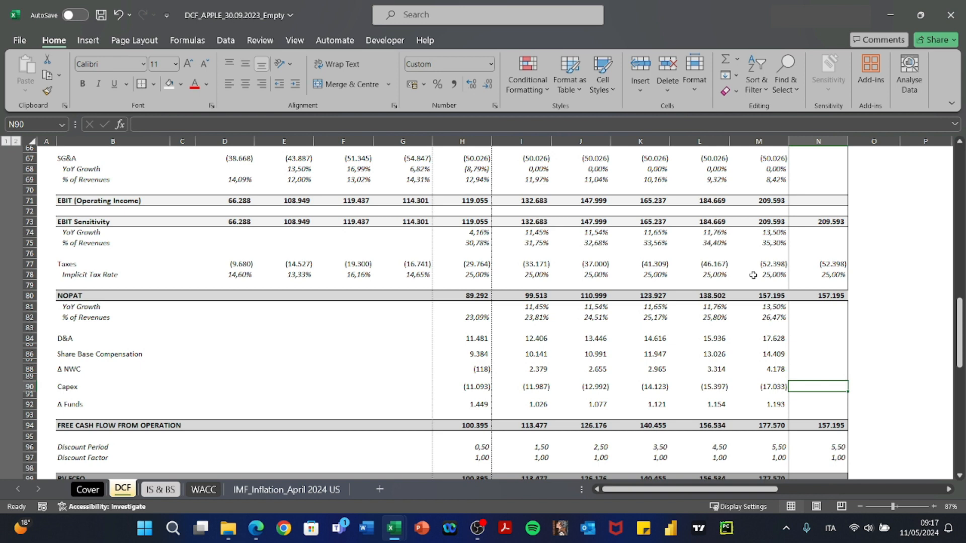
{"action": "key", "text": "alt+Tab"}
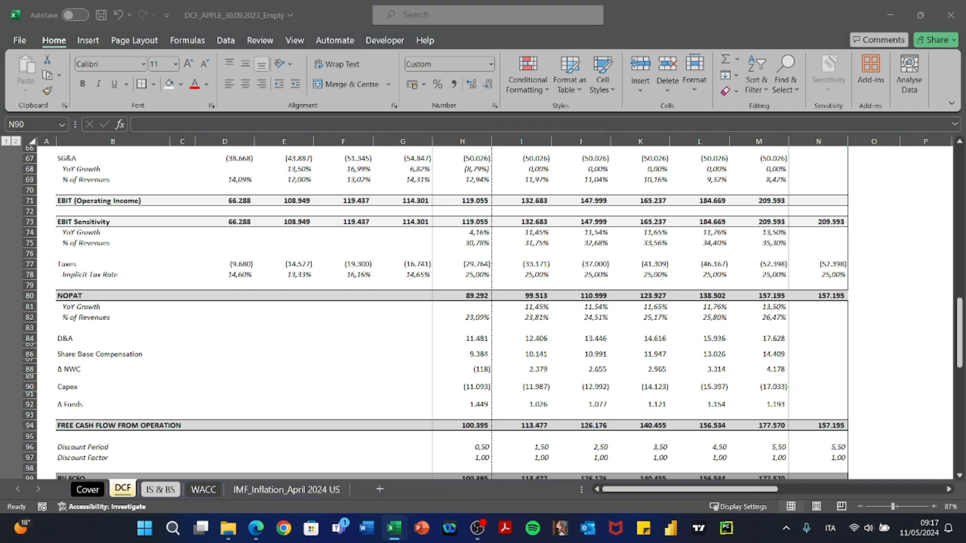
{"action": "key", "text": "alt+Tab"}
{"action": "key", "text": "Up"}
{"action": "key", "text": "Up"}
{"action": "key", "text": "Up"}
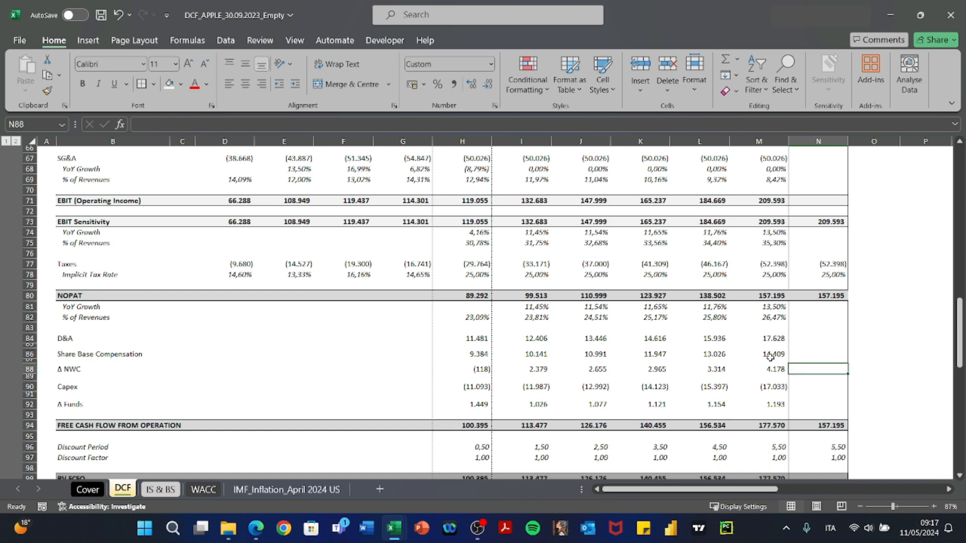
Enter 0 in the TV column for Δ NWC (N88) and Δ Funds (N92).
{"action": "type", "text": "0"}
{"action": "key", "text": "ctrl+Return"}
{"action": "key", "text": "Down"}
{"action": "key", "text": "Down"}
{"action": "key", "text": "Down"}
{"action": "key", "text": "Down"}
{"action": "key", "text": "Down"}
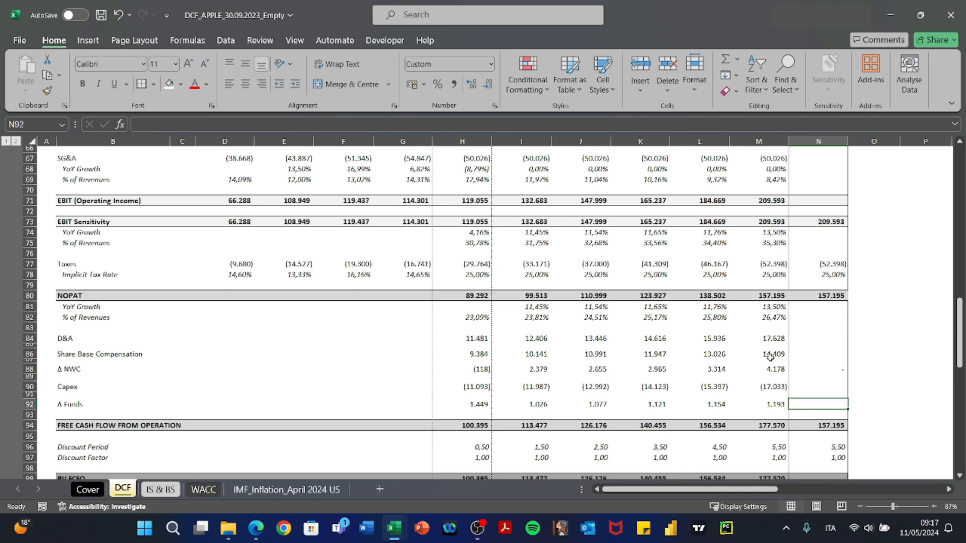
{"action": "key", "text": "Up"}
{"action": "key", "text": "Up"}
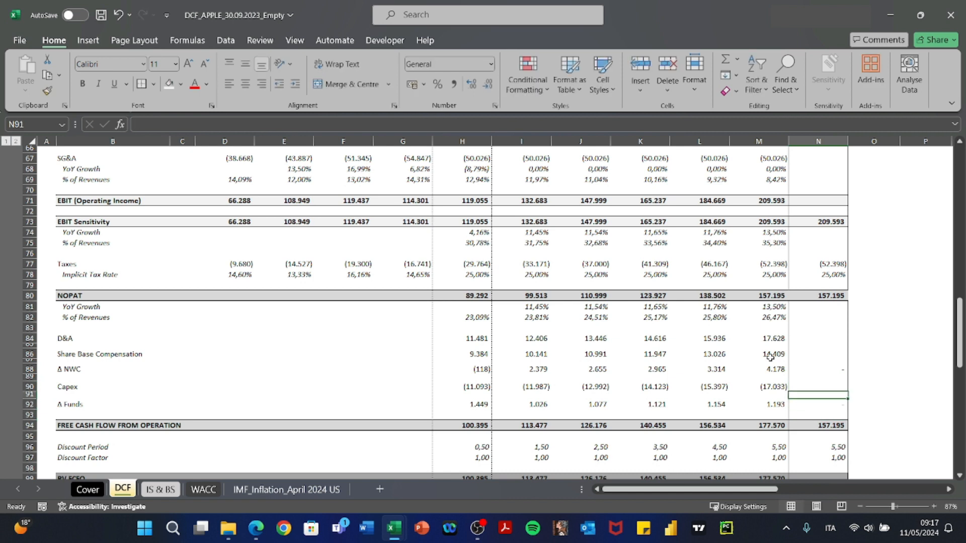
Link the TV column's D&A cell N84 to the final forecast year's D&A in M84.
{"action": "key", "text": "Up"}
{"action": "key", "text": "Up"}
{"action": "key", "text": "Up"}
{"action": "key", "text": "Up"}
{"action": "key", "text": "Up"}
{"action": "key", "text": "Up"}
{"action": "key", "text": "Up"}
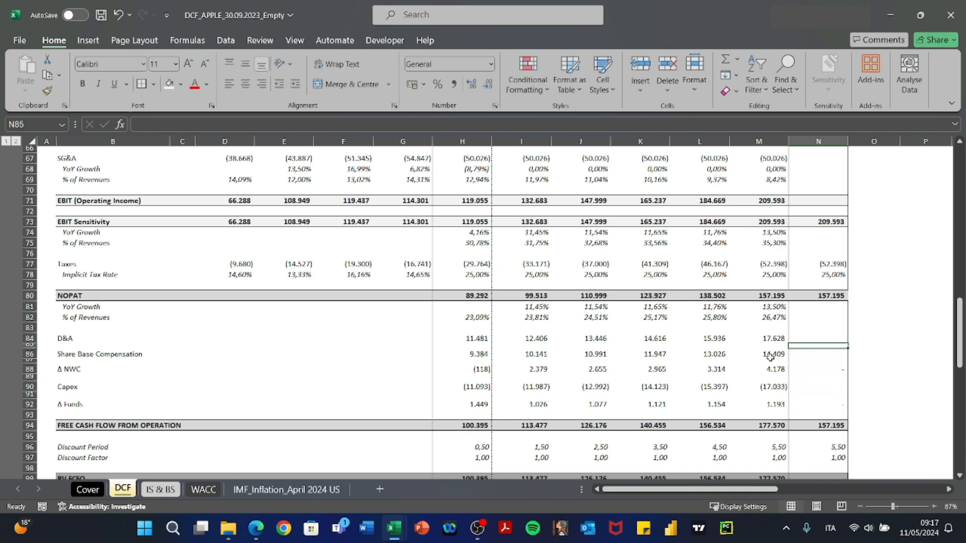
{"action": "type", "text": "="}
{"action": "key", "text": "Left"}
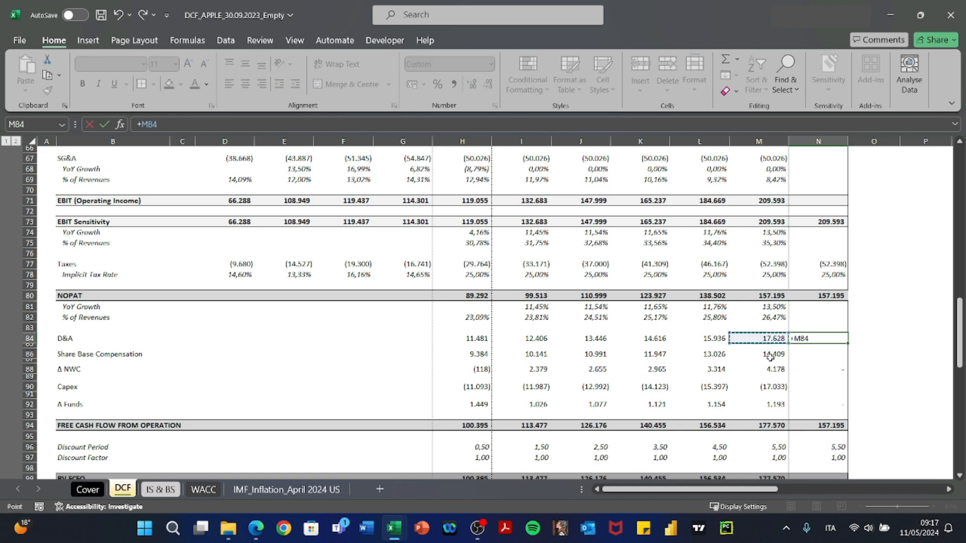
{"action": "key", "text": "Return"}
Link the TV column's Capex cell N90 to the final forecast year's Capex in M90.
{"action": "key", "text": "Down"}
{"action": "key", "text": "Down"}
{"action": "key", "text": "Down"}
{"action": "key", "text": "Down"}
{"action": "key", "text": "Down"}
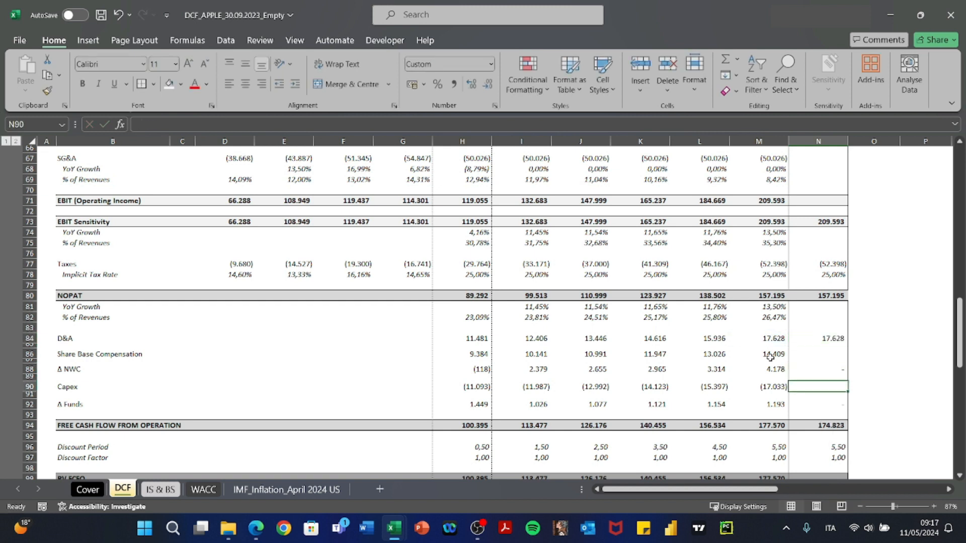
{"action": "type", "text": "="}
{"action": "key", "text": "Left"}
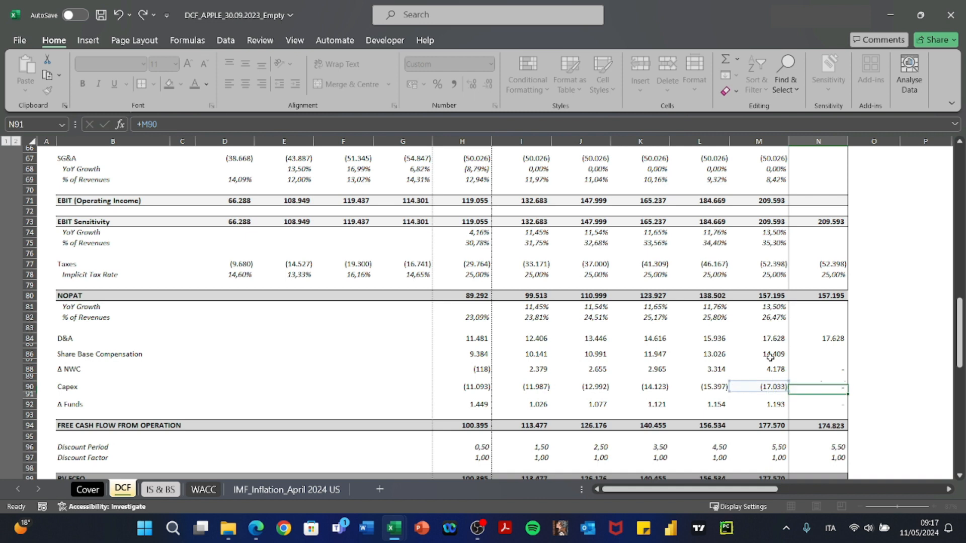
{"action": "key", "text": "Return"}
Set the TV Share Base Compensation in N86 to the average of K86:M86 and check its references.
{"action": "key", "text": "Up"}
{"action": "key", "text": "Up"}
{"action": "key", "text": "Up"}
{"action": "key", "text": "Up"}
{"action": "key", "text": "Up"}
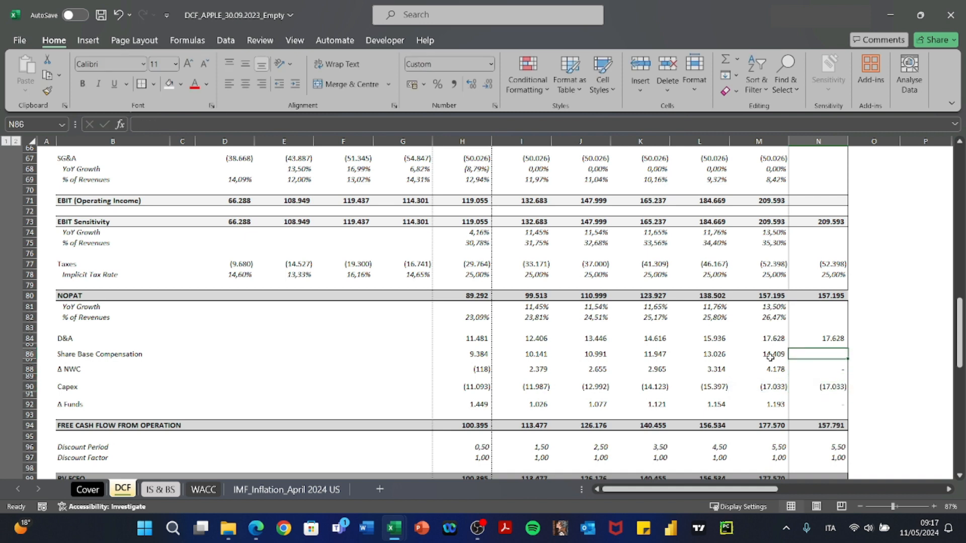
{"action": "type", "text": "+"}
{"action": "key", "text": "Left"}
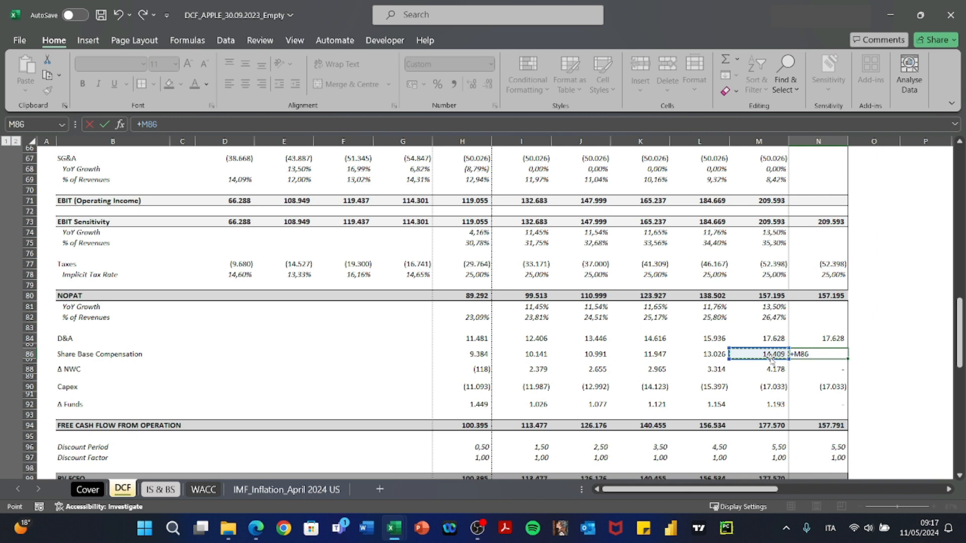
{"action": "key", "text": "BackSpace"}
{"action": "key", "text": "BackSpace"}
{"action": "key", "text": "BackSpace"}
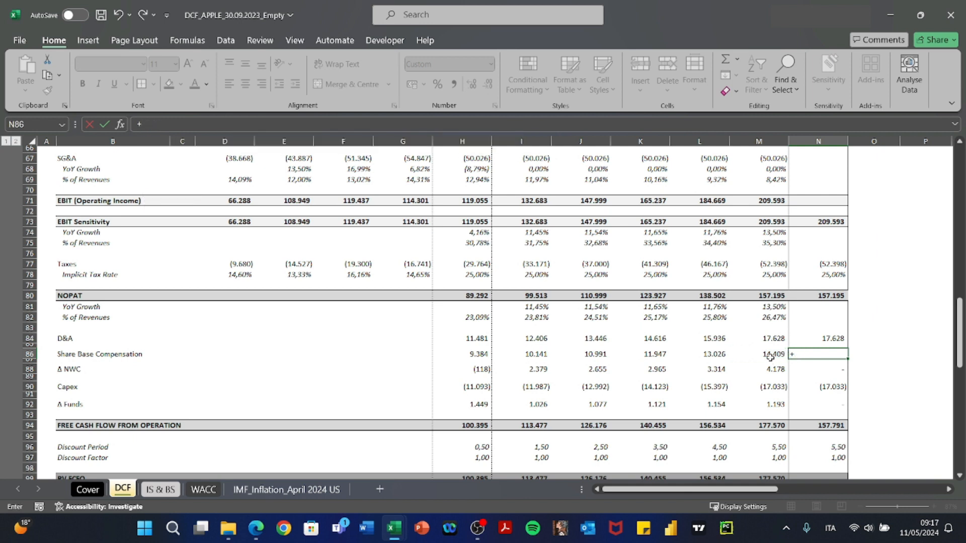
{"action": "type", "text": "aver"}
{"action": "key", "text": "Tab"}
{"action": "left_click", "coordinate": [770, 357]}
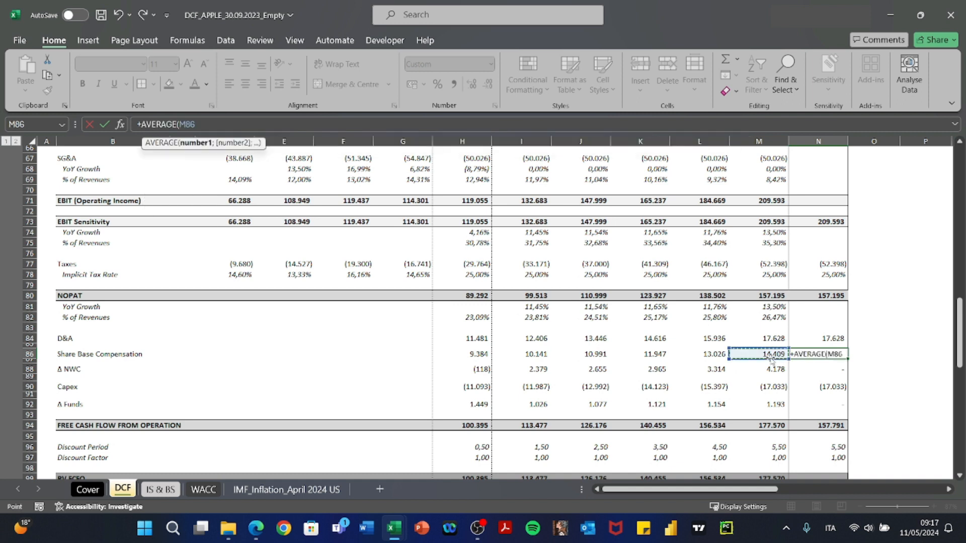
{"action": "left_click_drag", "start_coordinate": [770, 356], "coordinate": [654, 355]}
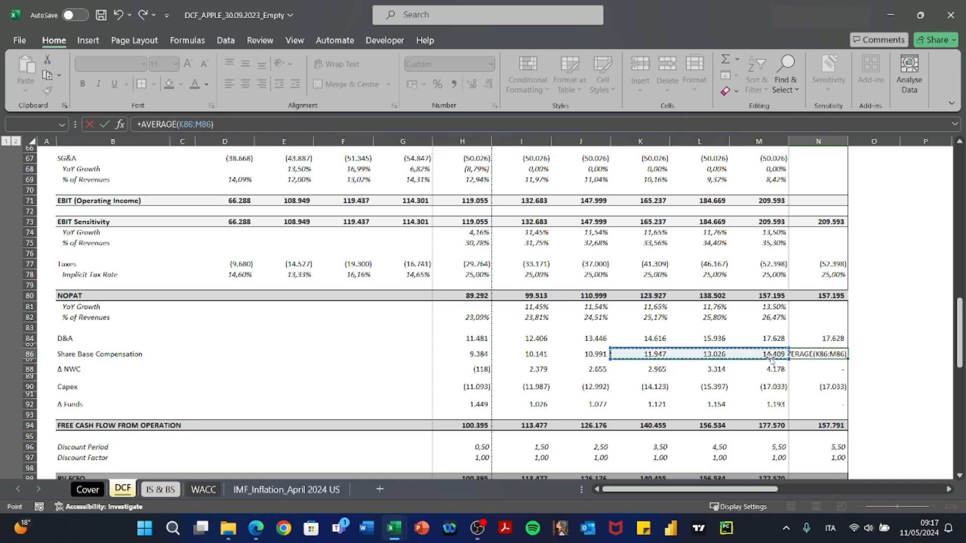
{"action": "key", "text": "Return"}
{"action": "key", "text": "Up"}
{"action": "key", "text": "F2"}
{"action": "key", "text": "Escape"}
Examine the TV free cash flow formula in N94 and the Gordon Formula in the summary's TV cell D105.
{"action": "key", "text": "Down"}
{"action": "key", "text": "Down"}
{"action": "key", "text": "Down"}
{"action": "key", "text": "Down"}
{"action": "key", "text": "Down"}
{"action": "key", "text": "Down"}
{"action": "key", "text": "Down"}
{"action": "key", "text": "Down"}
{"action": "key", "text": "Down"}
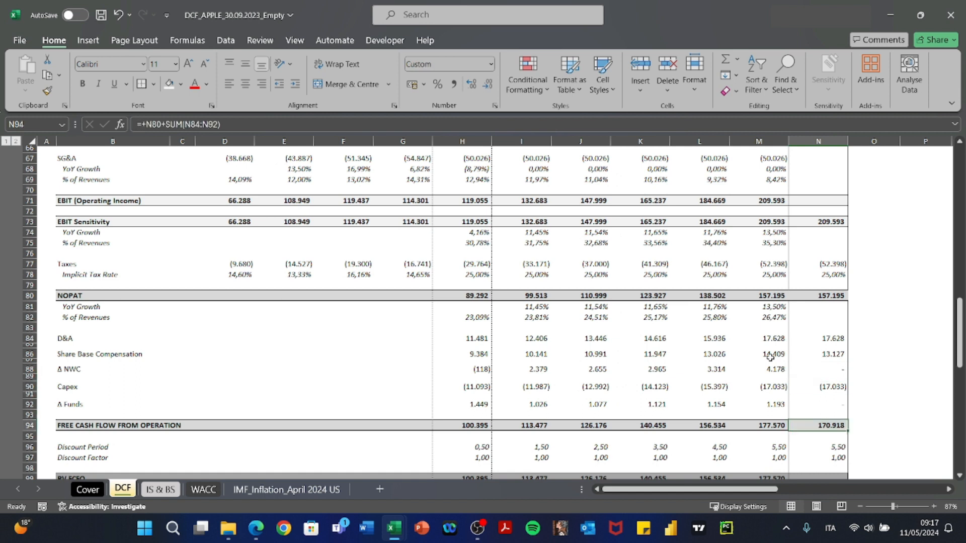
{"action": "key", "text": "Up"}
{"action": "scroll", "coordinate": [770, 356], "scroll_direction": "down", "scroll_amount": 3}
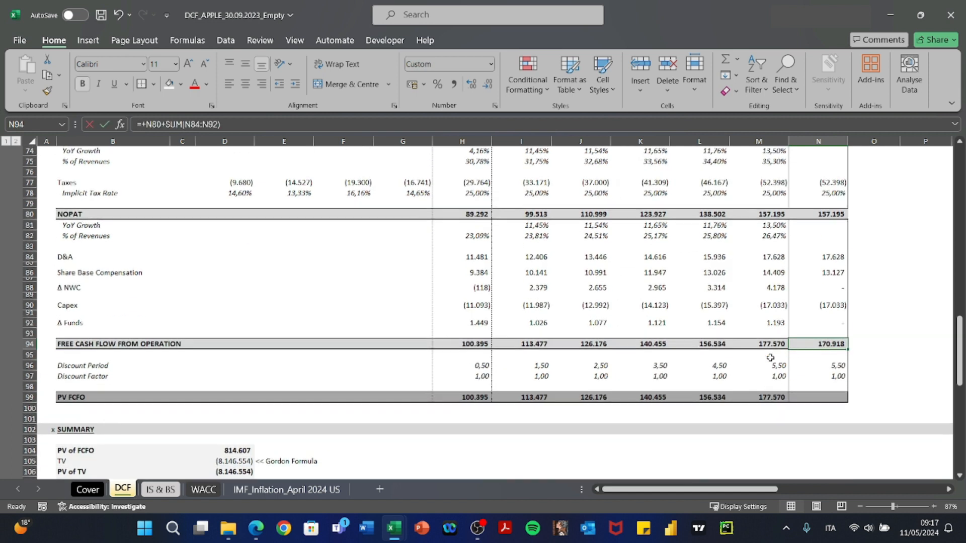
{"action": "scroll", "coordinate": [770, 357], "scroll_direction": "down", "scroll_amount": 3}
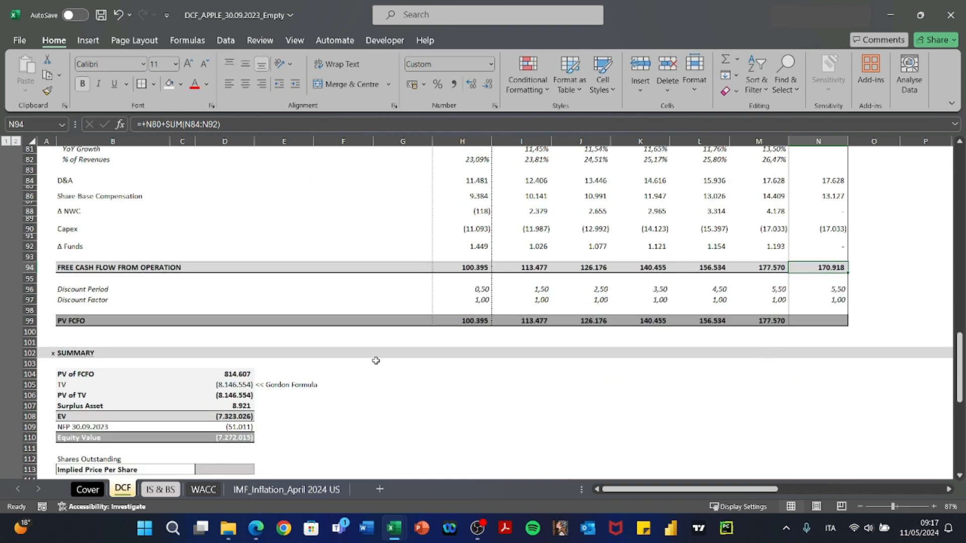
{"action": "double_click", "coordinate": [230, 383]}
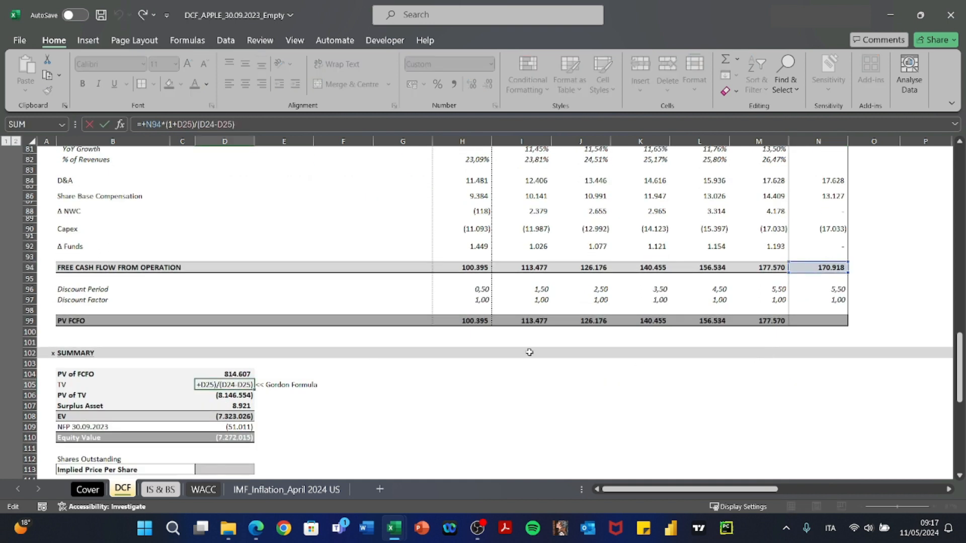
Switch to the browser's StatMuse page on Apple's September 2023 market cap and examine the September 29 price and shares data.
{"action": "key", "text": "alt+Tab"}
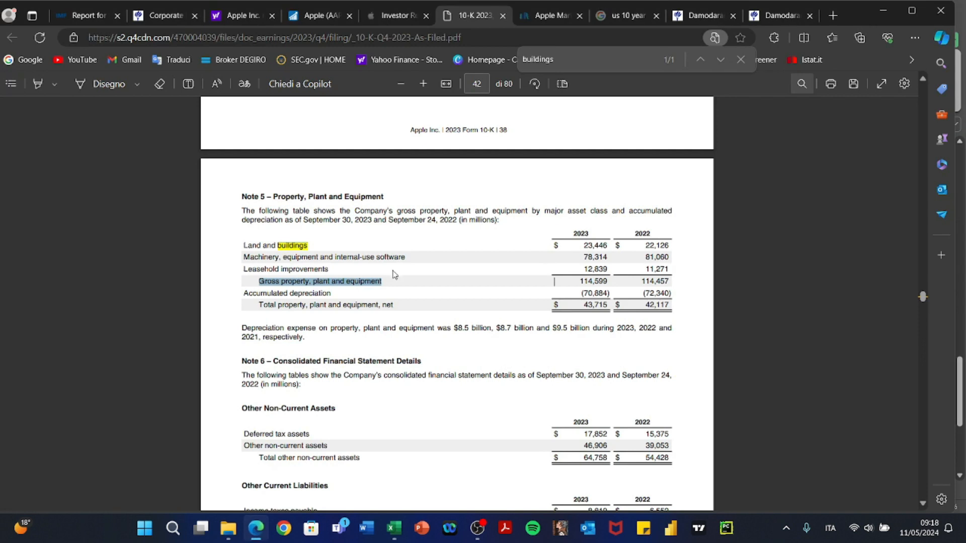
{"action": "left_click", "coordinate": [400, 17]}
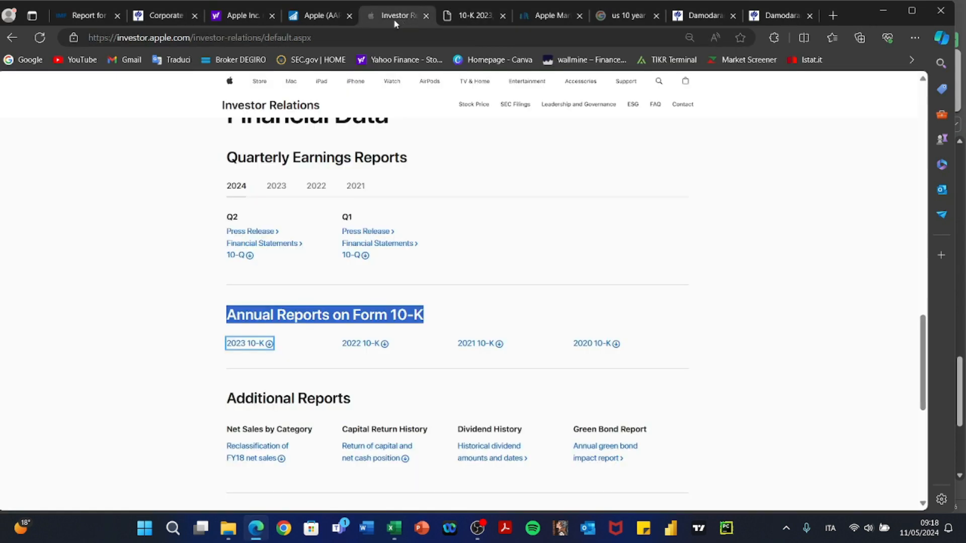
{"action": "left_click", "coordinate": [552, 17]}
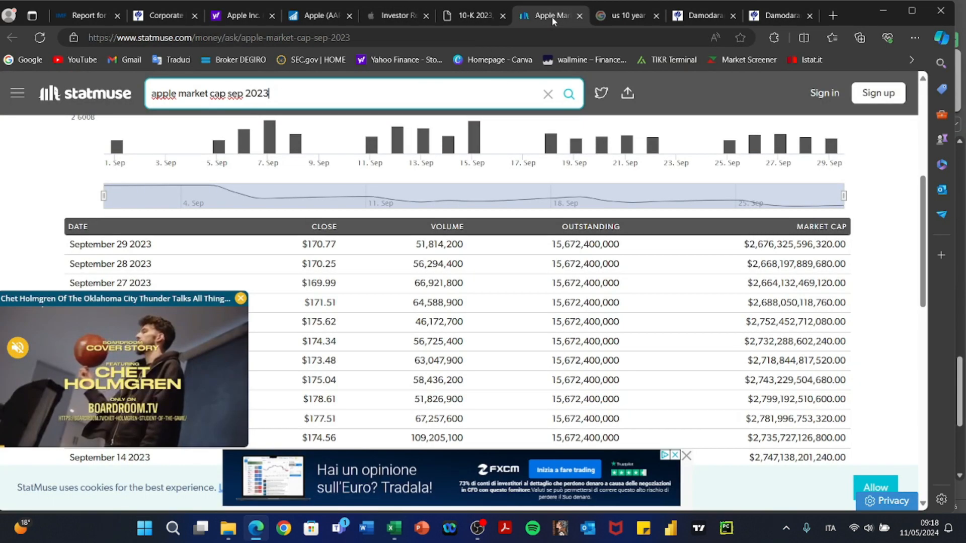
{"action": "scroll", "coordinate": [522, 277], "scroll_direction": "down", "scroll_amount": 1}
{"action": "left_click_drag", "start_coordinate": [74, 206], "coordinate": [595, 214]}
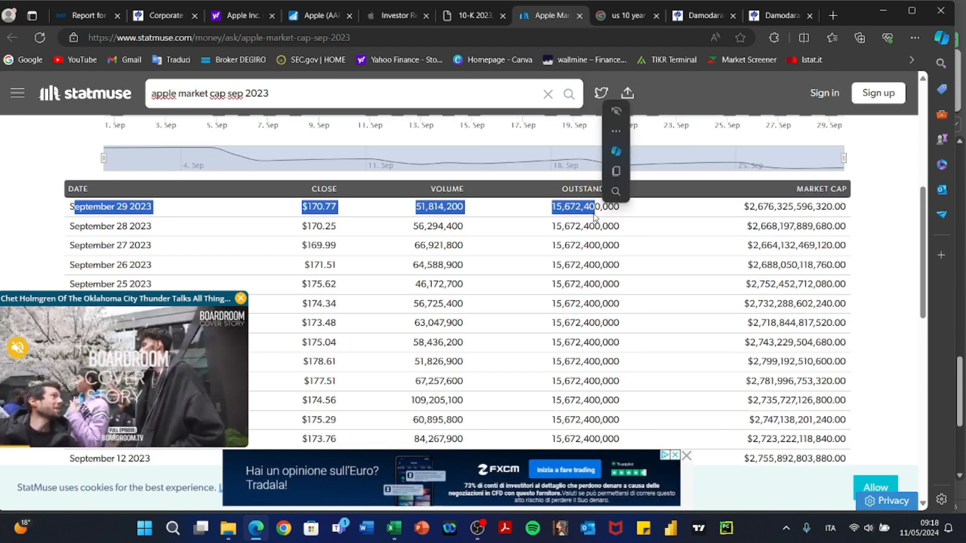
{"action": "scroll", "coordinate": [593, 213], "scroll_direction": "up", "scroll_amount": 5}
{"action": "scroll", "coordinate": [346, 173], "scroll_direction": "up", "scroll_amount": 1}
{"action": "scroll", "coordinate": [346, 173], "scroll_direction": "up", "scroll_amount": 1}
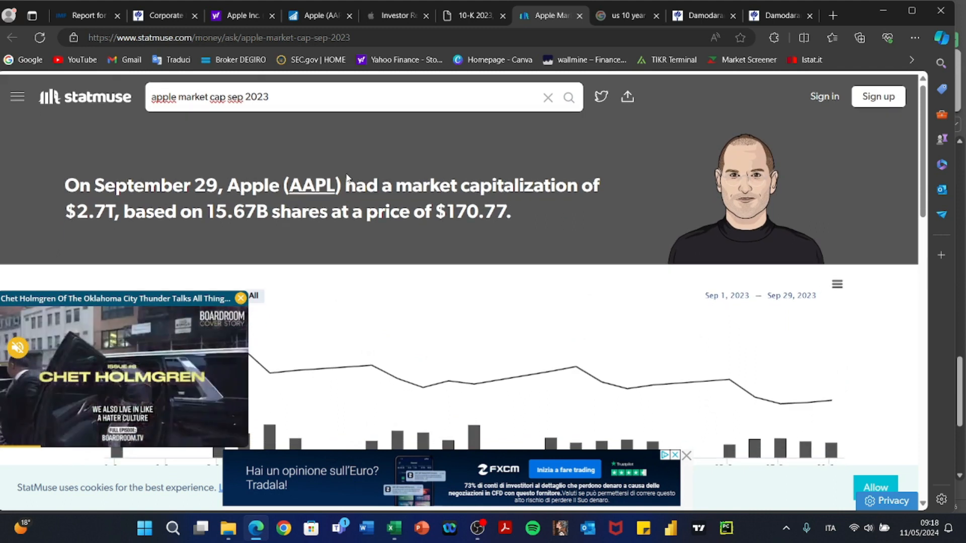
{"action": "scroll", "coordinate": [332, 149], "scroll_direction": "down", "scroll_amount": 1}
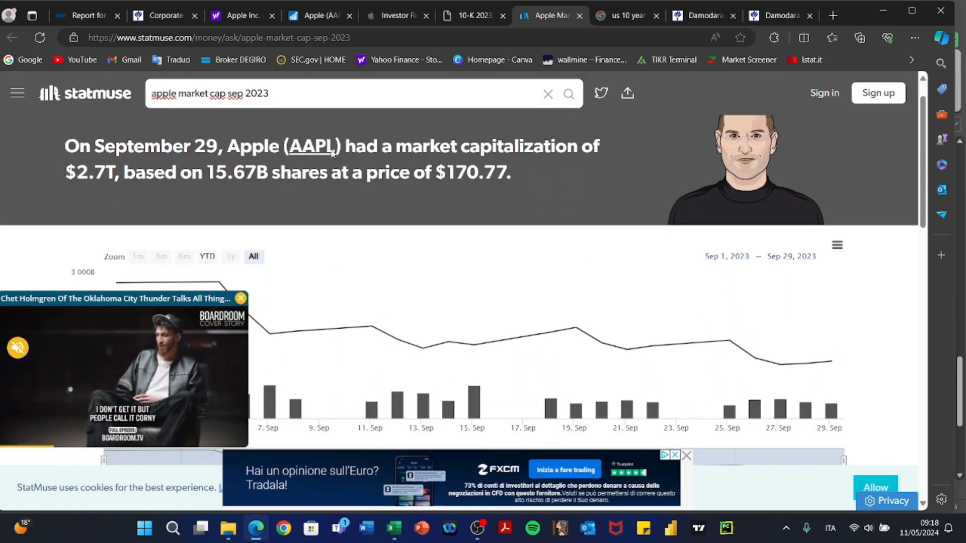
{"action": "scroll", "coordinate": [332, 154], "scroll_direction": "down", "scroll_amount": 1}
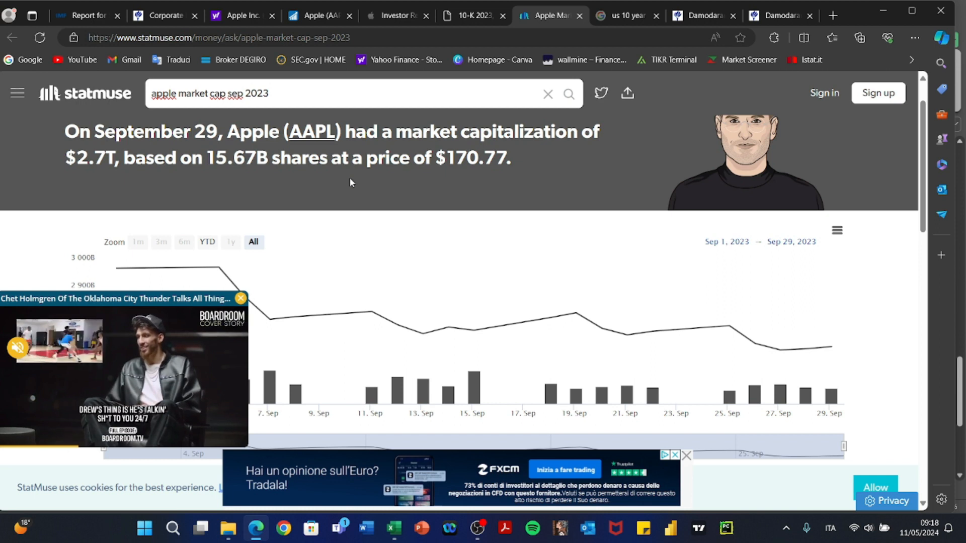
{"action": "scroll", "coordinate": [351, 182], "scroll_direction": "down", "scroll_amount": 2}
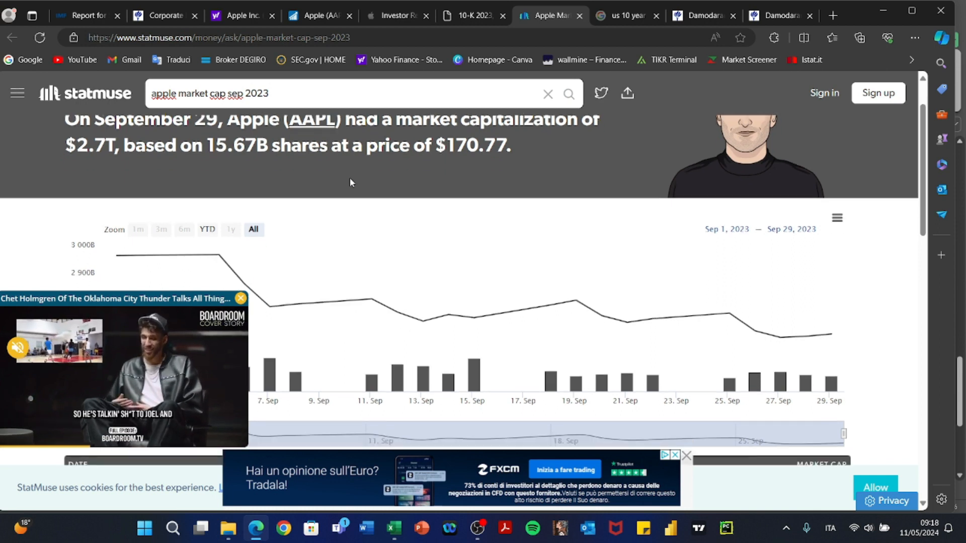
{"action": "scroll", "coordinate": [351, 182], "scroll_direction": "down", "scroll_amount": 2}
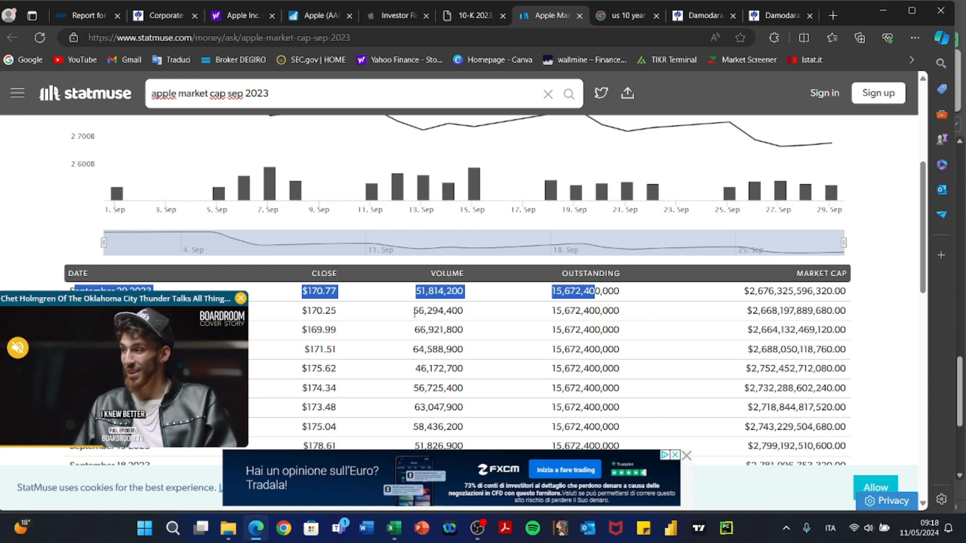
Copy the September 29 2023 outstanding shares figure, 15,672,400,000, into the Shares Outstanding cell D112 of the Excel DCF sheet.
{"action": "left_click", "coordinate": [553, 294]}
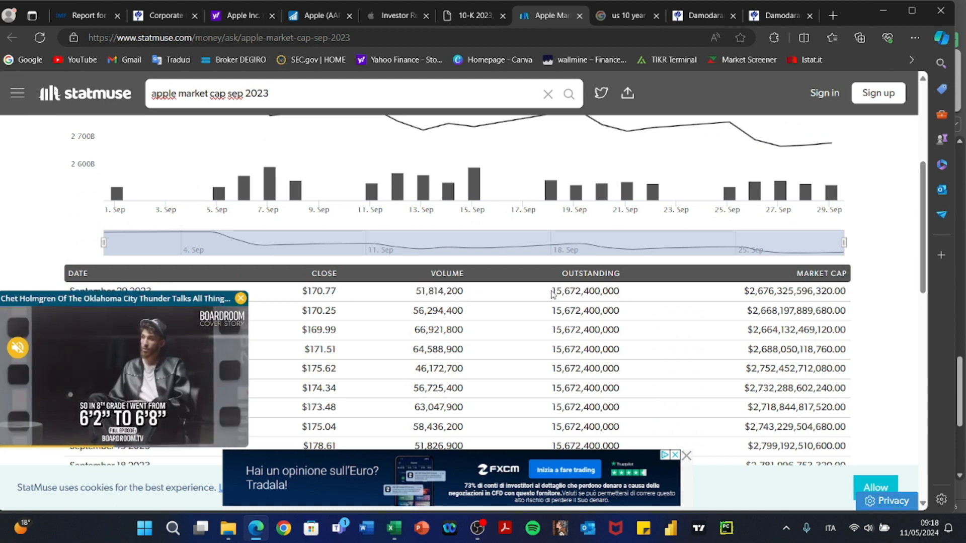
{"action": "left_click_drag", "start_coordinate": [553, 292], "coordinate": [620, 294]}
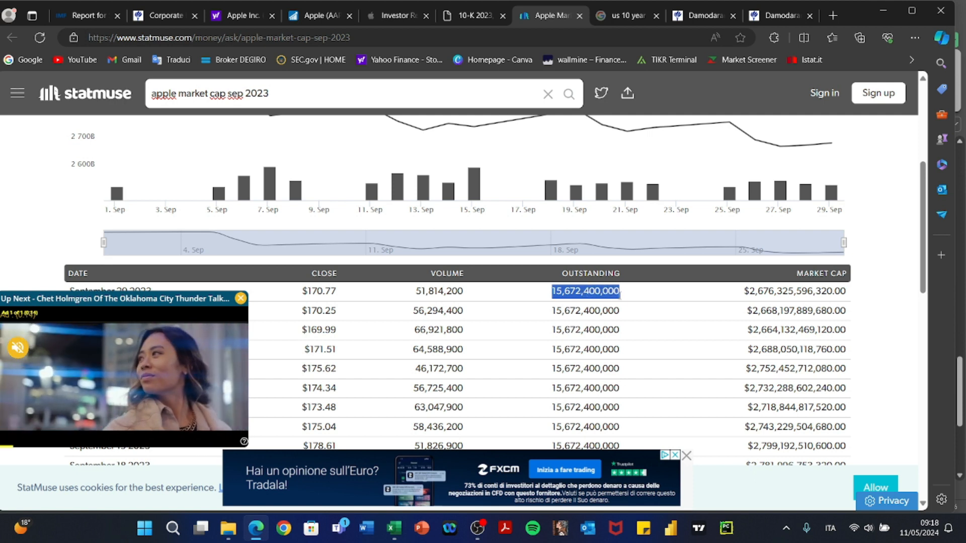
{"action": "key", "text": "ctrl+c"}
{"action": "key", "text": "alt+Tab"}
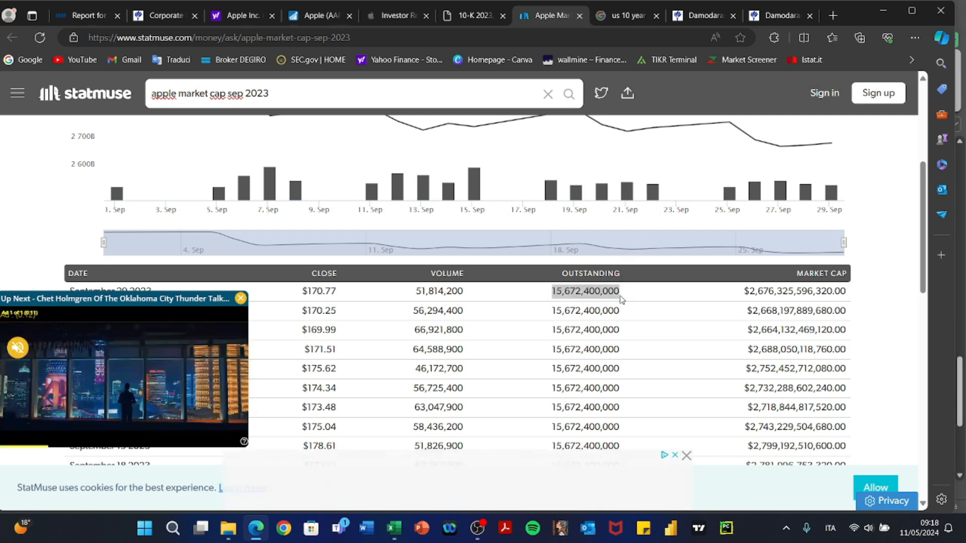
{"action": "key", "text": "alt+Tab"}
{"action": "key", "text": "alt+Tab"}
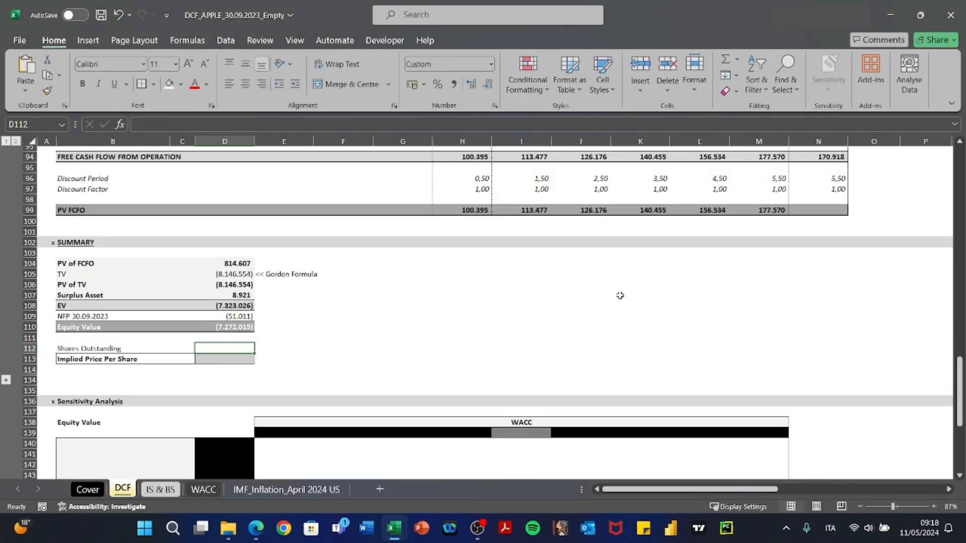
{"action": "key", "text": "ctrl+v"}
{"action": "key", "text": "ctrl+Return"}
{"action": "key", "text": "alt+Tab"}
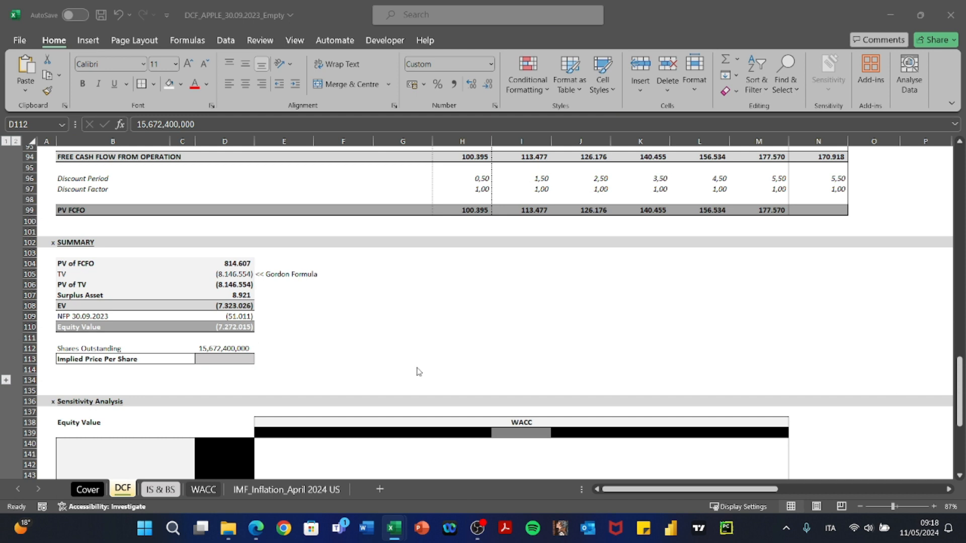
{"action": "key", "text": "alt+Tab"}
{"action": "key", "text": "F2"}
{"action": "key", "text": "Delete"}
{"action": "key", "text": "BackSpace"}
{"action": "key", "text": "BackSpace"}
{"action": "key", "text": "Return"}
Strip the last three zeros from Shares Outstanding in D112, leaving 15672400.
{"action": "key", "text": "F2"}
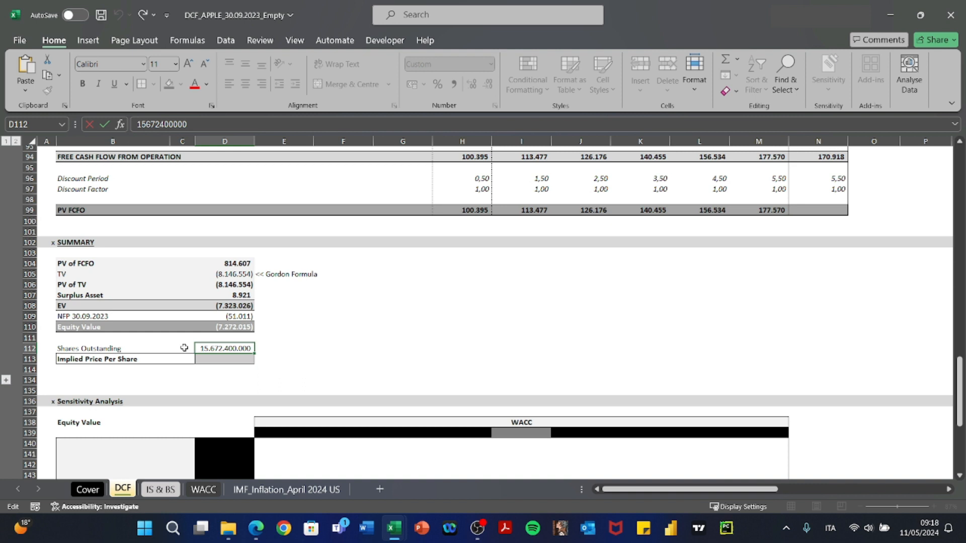
{"action": "key", "text": "BackSpace"}
{"action": "key", "text": "BackSpace"}
{"action": "key", "text": "BackSpace"}
{"action": "key", "text": "Return"}
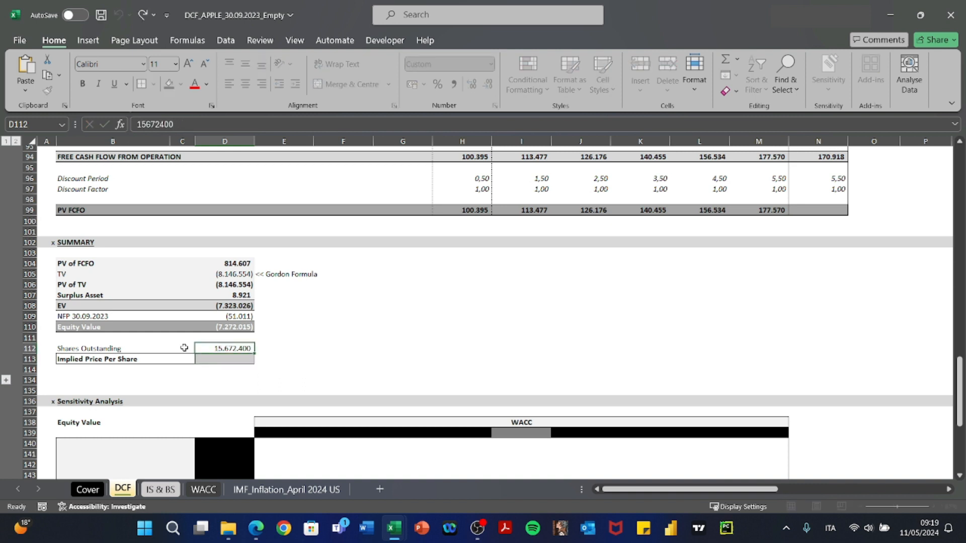
Calculate Implied Price Per Share in D113 as Equity Value divided by Shares Outstanding (+D110/D112) and check its references.
{"action": "key", "text": "Down"}
{"action": "type", "text": "+"}
{"action": "key", "text": "Up"}
{"action": "key", "text": "Up"}
{"action": "key", "text": "Up"}
{"action": "type", "text": "/"}
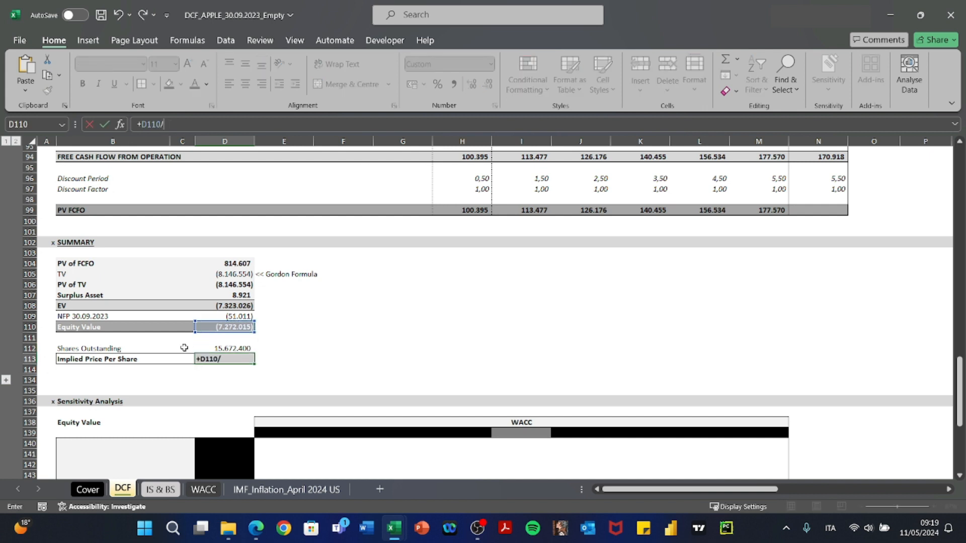
{"action": "key", "text": "Up"}
{"action": "key", "text": "Return"}
{"action": "key", "text": "Up"}
{"action": "key", "text": "F2"}
{"action": "key", "text": "Escape"}
Review the Shares Outstanding and Implied Price Per Share rows in the summary.
{"action": "key", "text": "Up"}
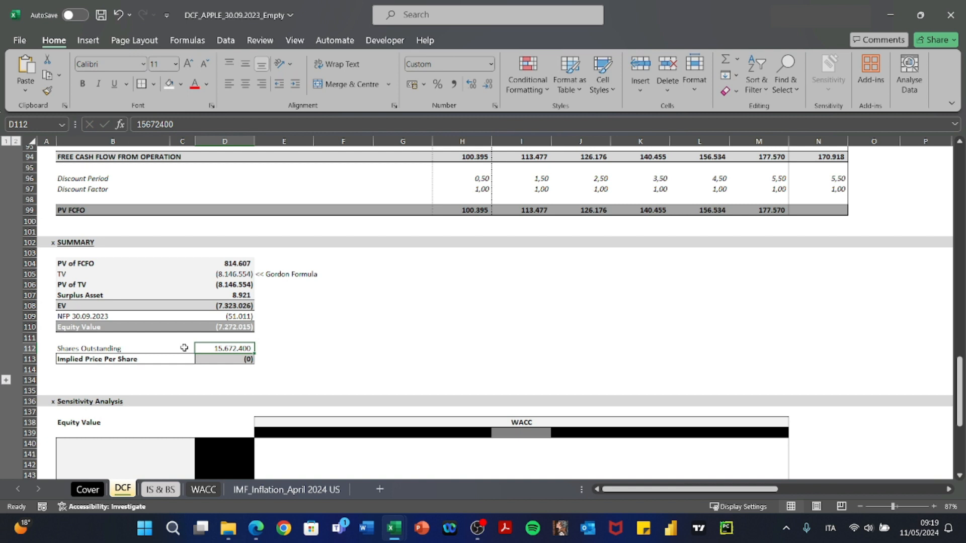
{"action": "scroll", "coordinate": [184, 348], "scroll_direction": "up", "scroll_amount": 2}
{"action": "scroll", "coordinate": [191, 344], "scroll_direction": "down", "scroll_amount": 3}
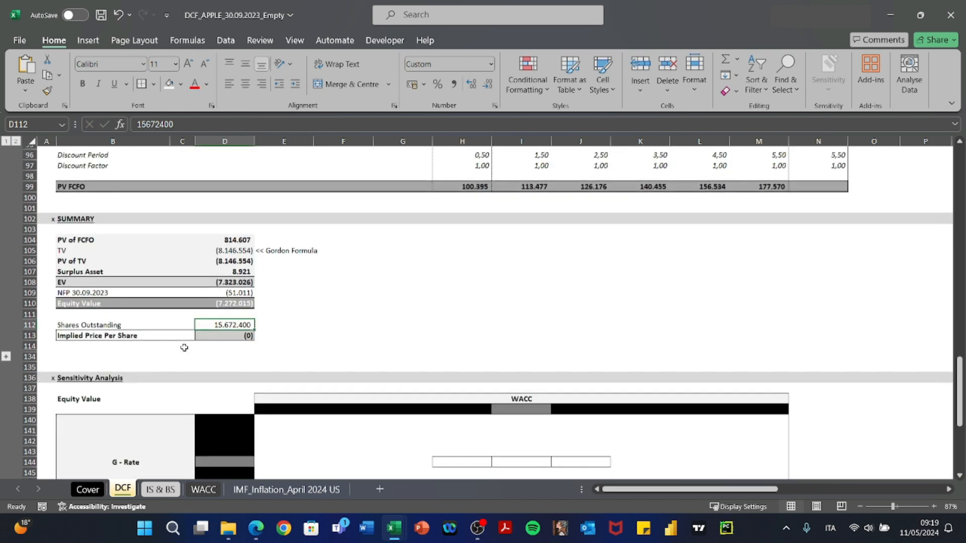
{"action": "left_click", "coordinate": [219, 337]}
{"action": "left_click_drag", "start_coordinate": [219, 336], "coordinate": [126, 337]}
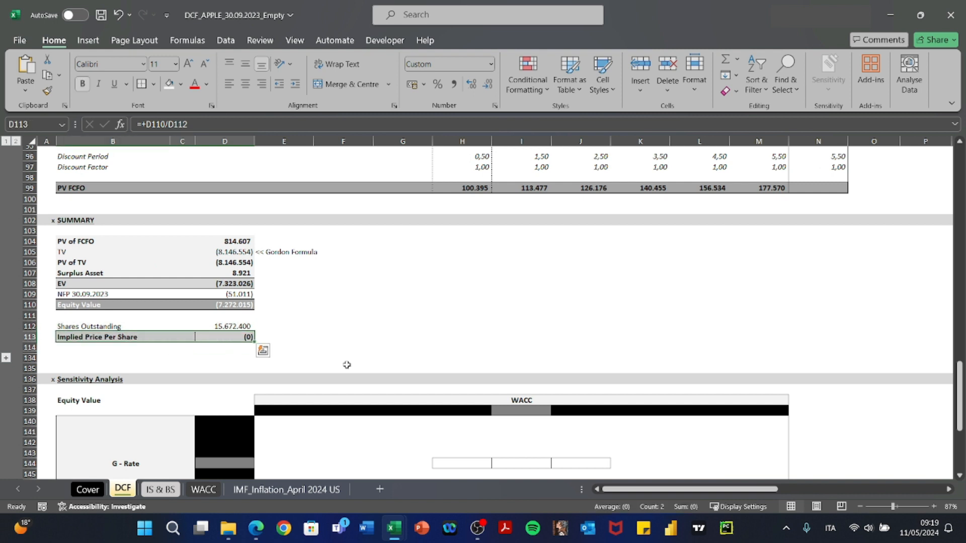
Check the reference behind the WACC general input in D24 of the DCF sheet.
{"action": "left_click", "coordinate": [403, 370]}
{"action": "scroll", "coordinate": [402, 371], "scroll_direction": "up", "scroll_amount": 20}
{"action": "scroll", "coordinate": [352, 361], "scroll_direction": "down", "scroll_amount": 1}
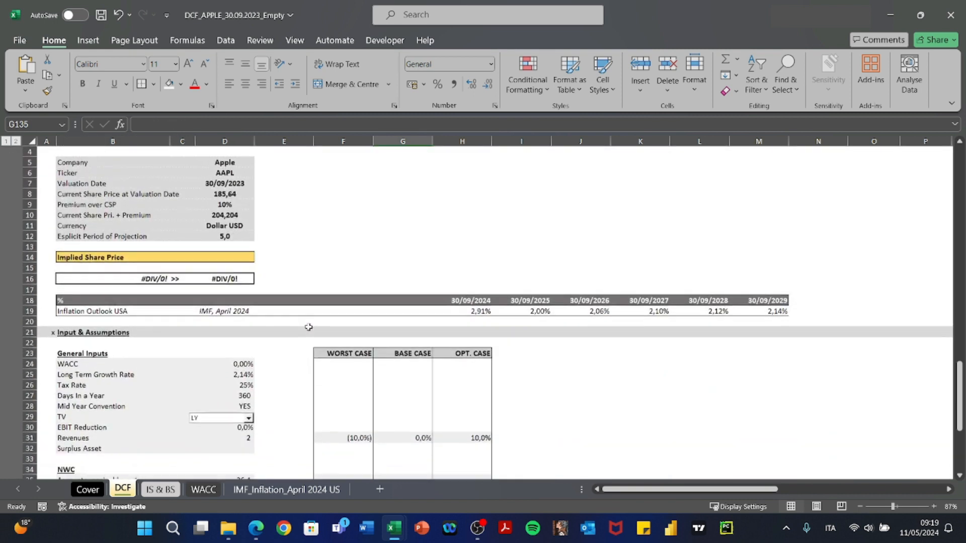
{"action": "left_click", "coordinate": [225, 364]}
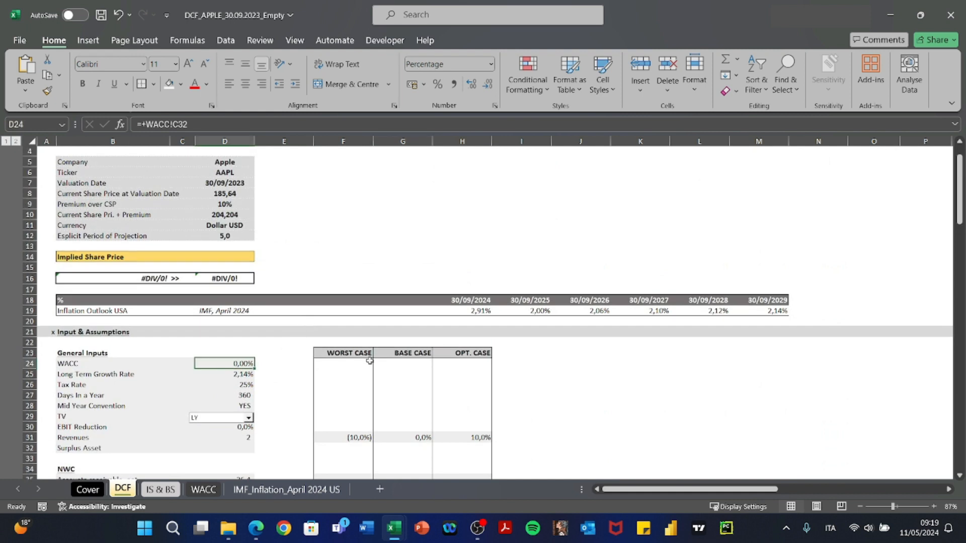
{"action": "scroll", "coordinate": [370, 361], "scroll_direction": "down", "scroll_amount": 3}
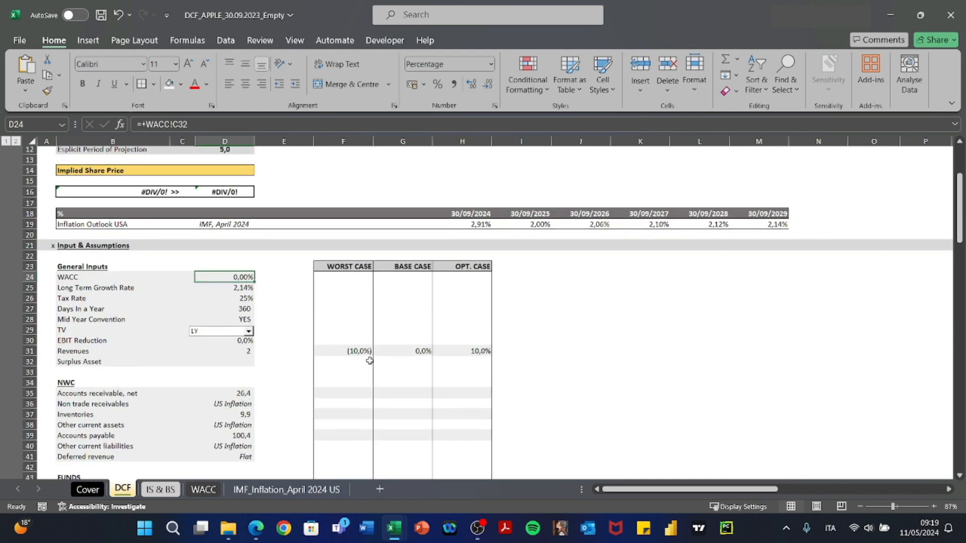
Examine the WACC formula note in row 10 and the Kd row under Cost of Debt on the WACC sheet.
{"action": "left_click", "coordinate": [203, 489]}
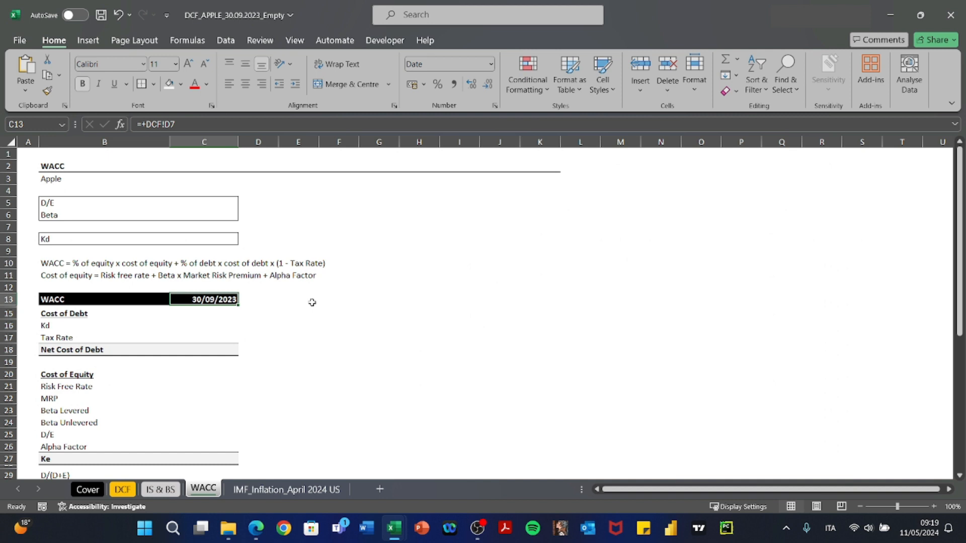
{"action": "scroll", "coordinate": [312, 303], "scroll_direction": "down", "scroll_amount": 1}
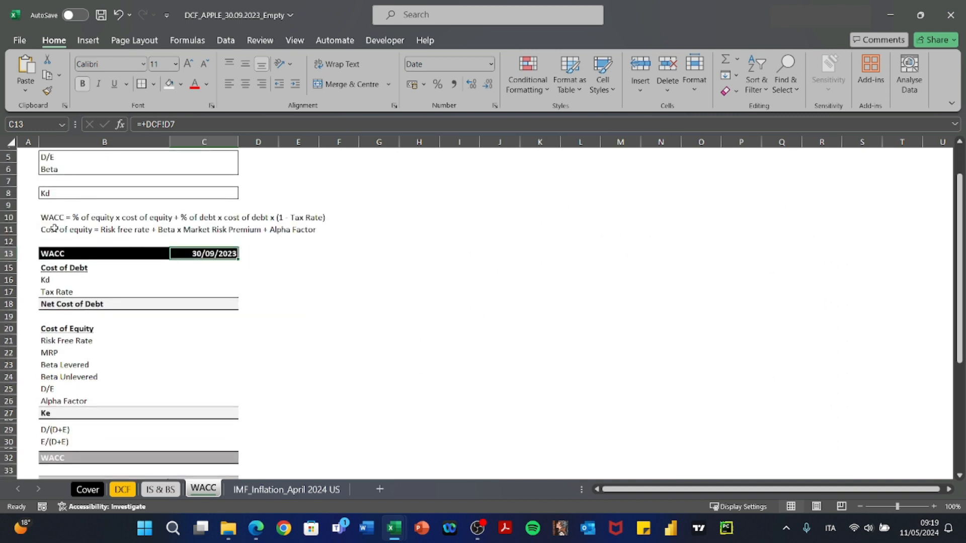
{"action": "left_click_drag", "start_coordinate": [43, 218], "coordinate": [298, 217]}
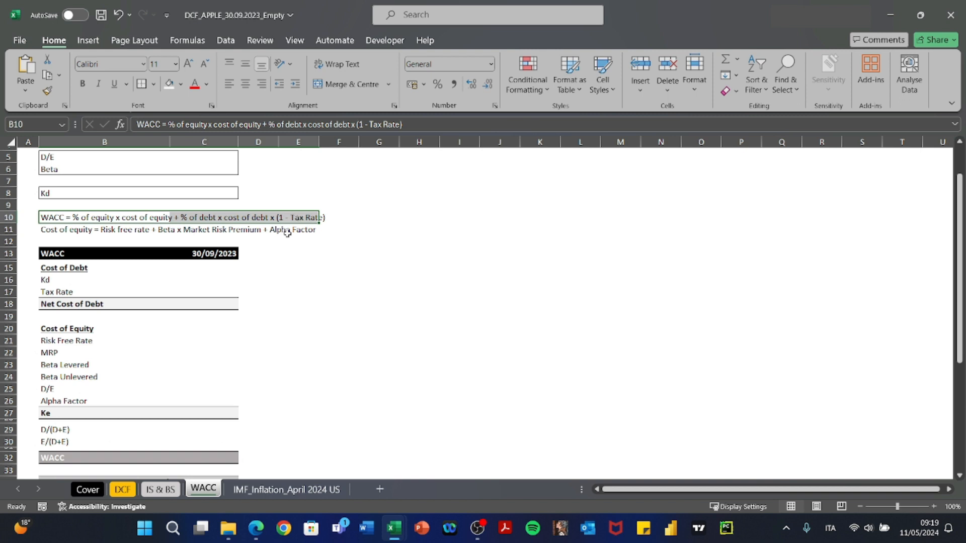
{"action": "left_click", "coordinate": [215, 277]}
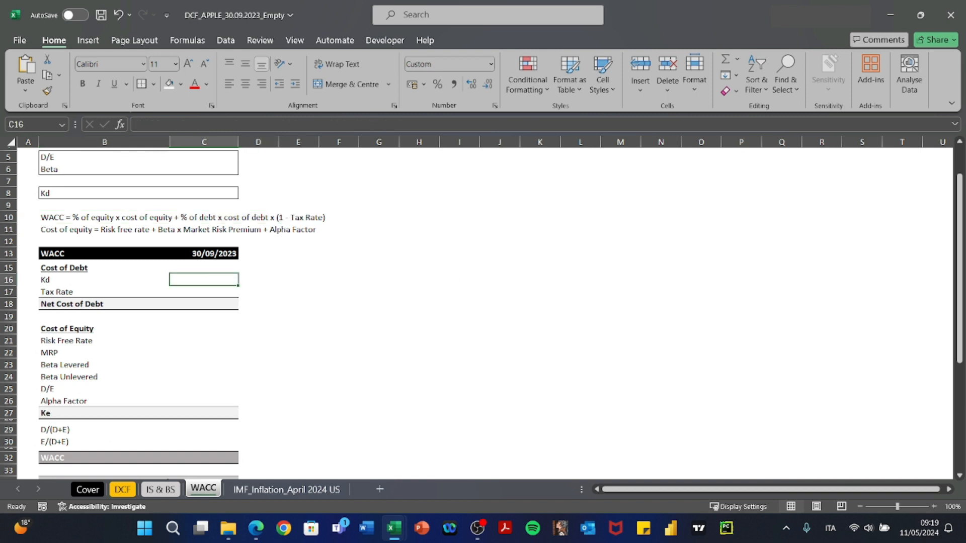
{"action": "key", "text": "alt+Tab"}
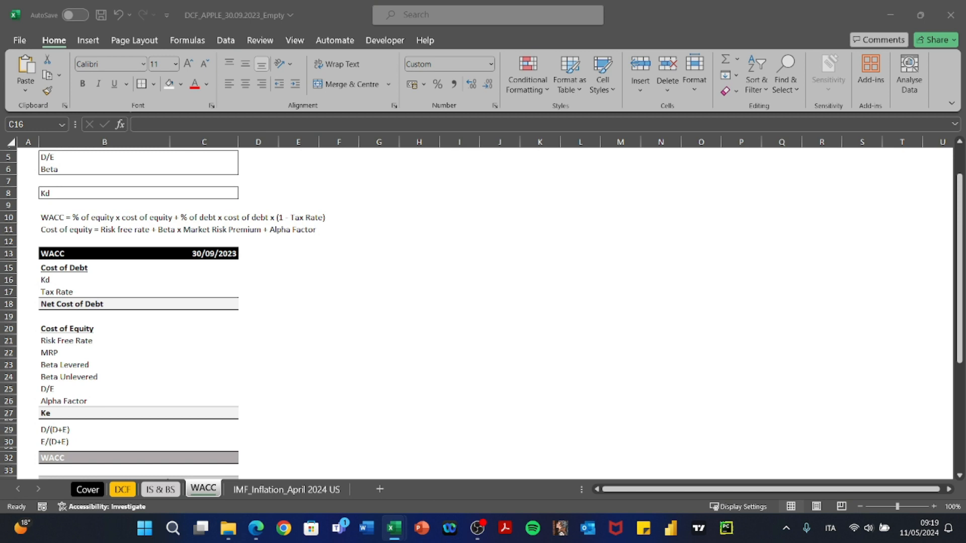
{"action": "left_click", "coordinate": [198, 279]}
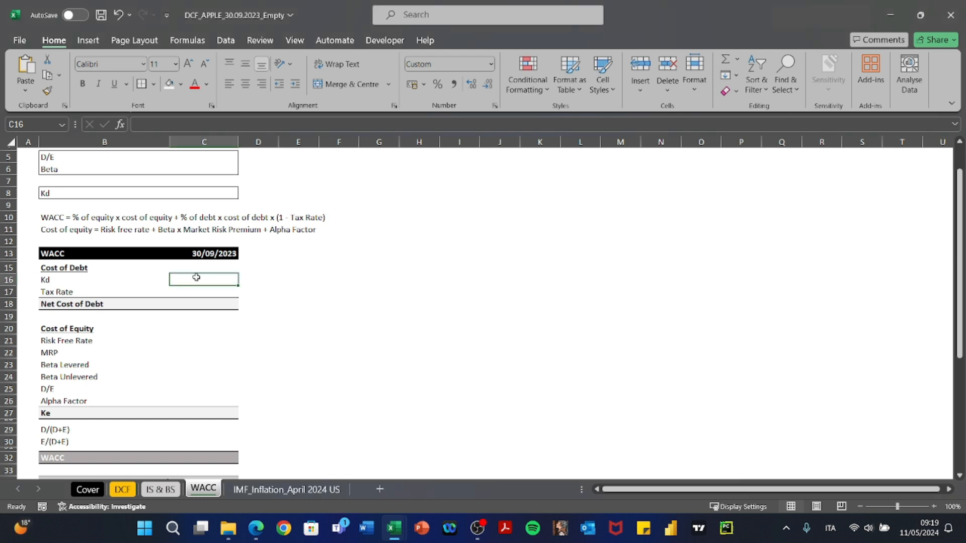
{"action": "left_click_drag", "start_coordinate": [71, 281], "coordinate": [198, 278]}
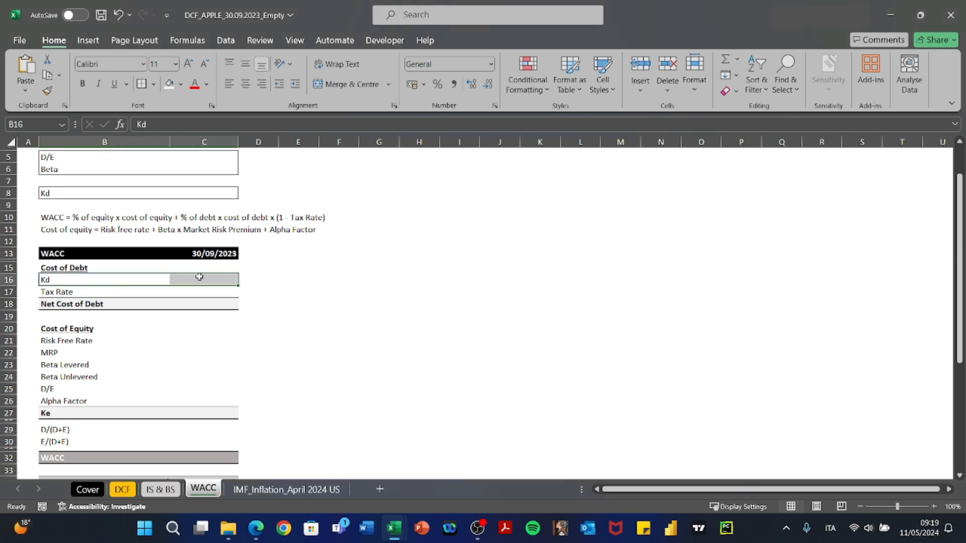
{"action": "left_click", "coordinate": [190, 281]}
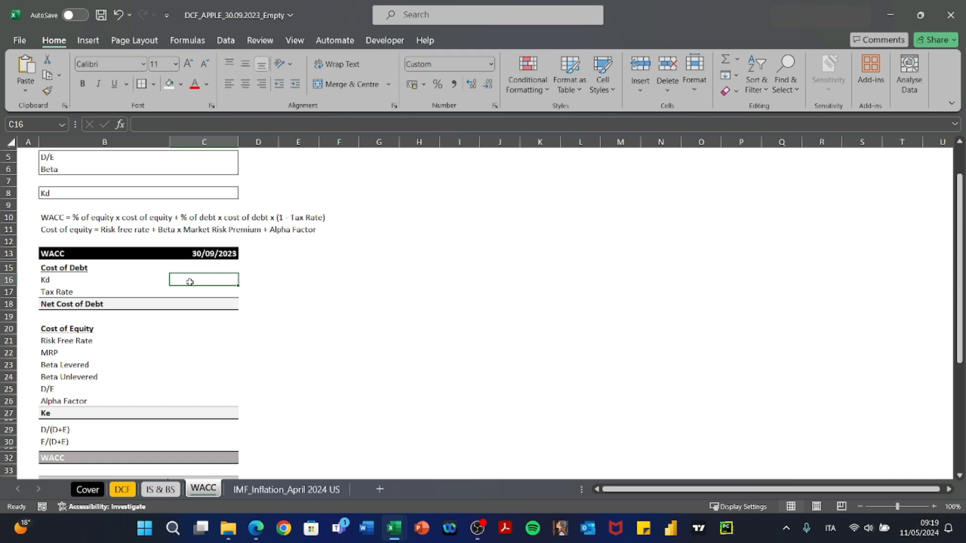
{"action": "left_click_drag", "start_coordinate": [44, 280], "coordinate": [205, 278]}
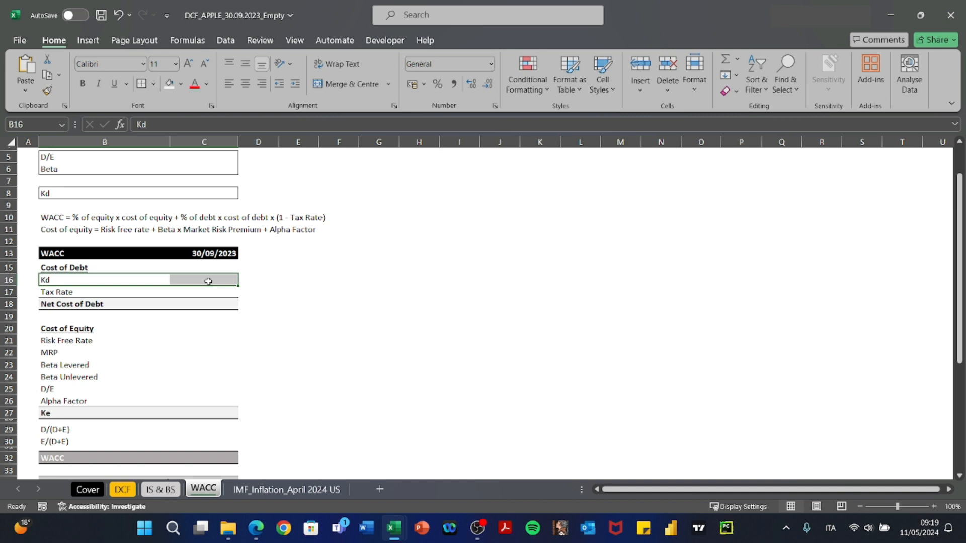
Enter the labels "Company" in O1 and "Damodaran (Market)" in O2 of the WACC sheet.
{"action": "scroll", "coordinate": [352, 250], "scroll_direction": "up", "scroll_amount": 2}
{"action": "scroll", "coordinate": [760, 270], "scroll_direction": "right", "scroll_amount": 3}
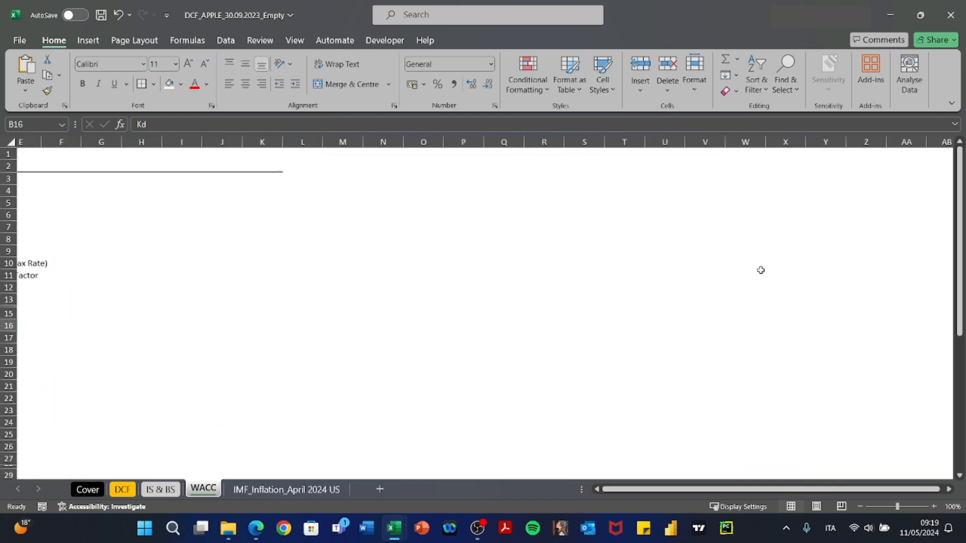
{"action": "scroll", "coordinate": [761, 271], "scroll_direction": "left", "scroll_amount": 3}
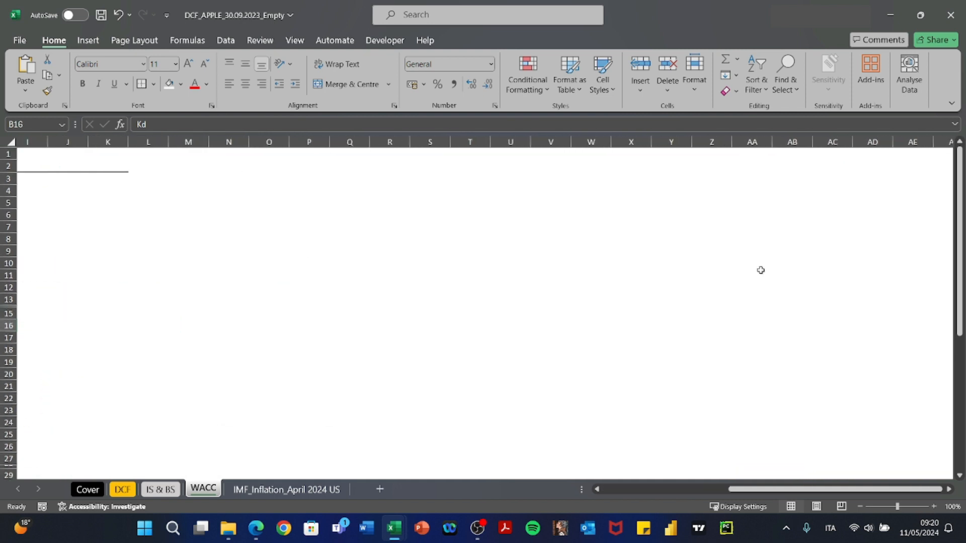
{"action": "scroll", "coordinate": [761, 270], "scroll_direction": "left", "scroll_amount": 2}
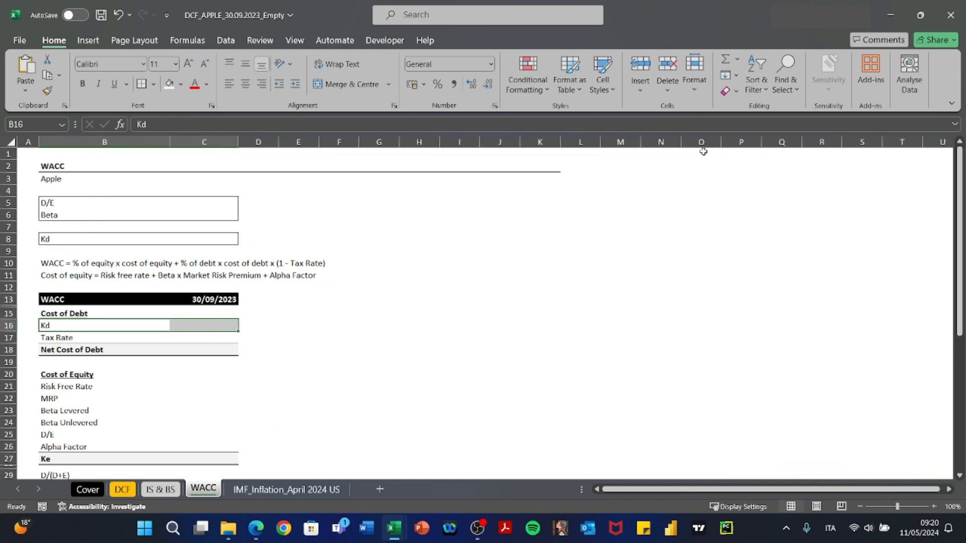
{"action": "left_click", "coordinate": [703, 152]}
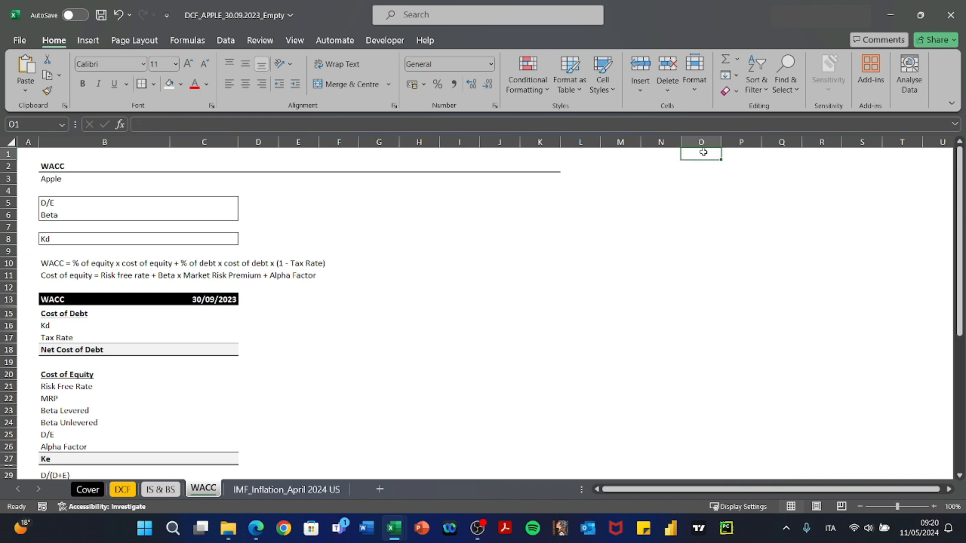
{"action": "type", "text": "Company"}
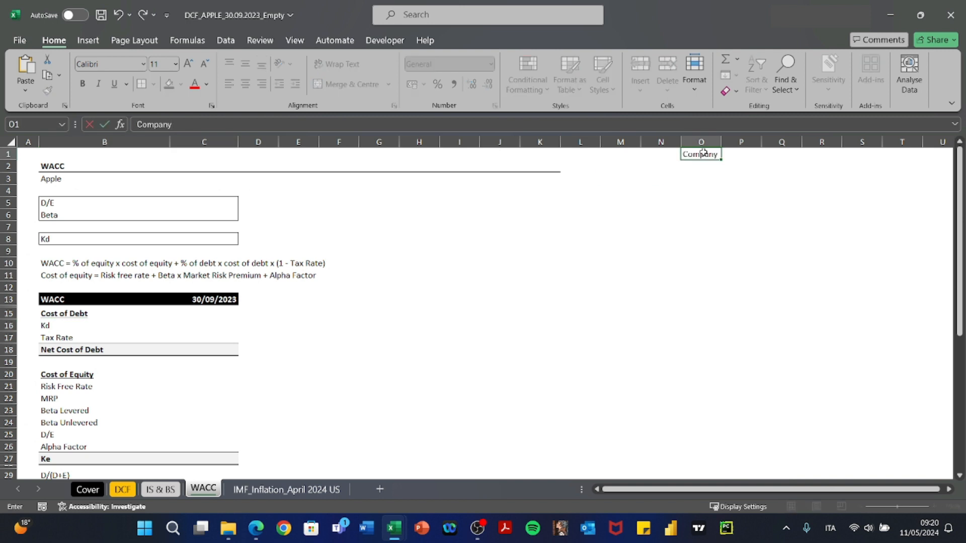
{"action": "key", "text": "Left"}
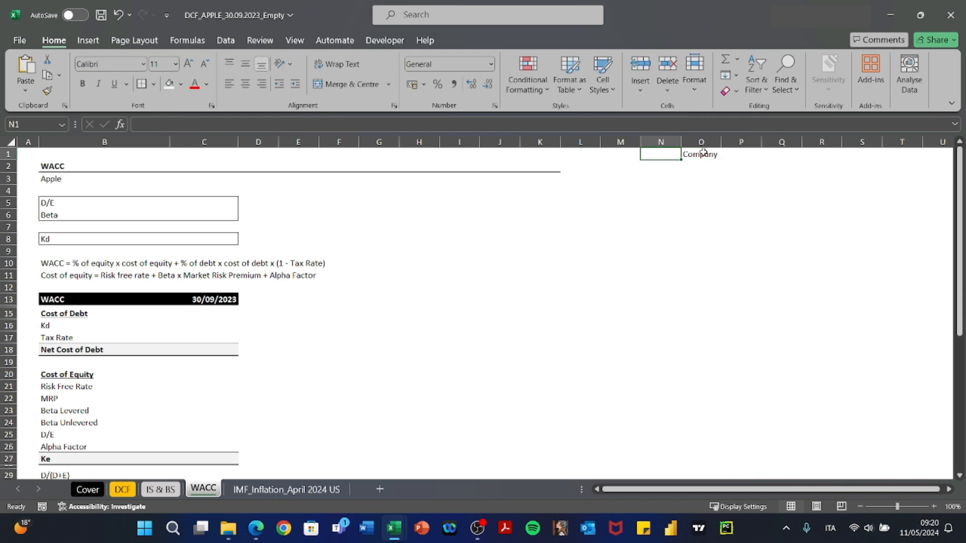
{"action": "key", "text": "Right"}
{"action": "key", "text": "Down"}
{"action": "type", "text": "D"}
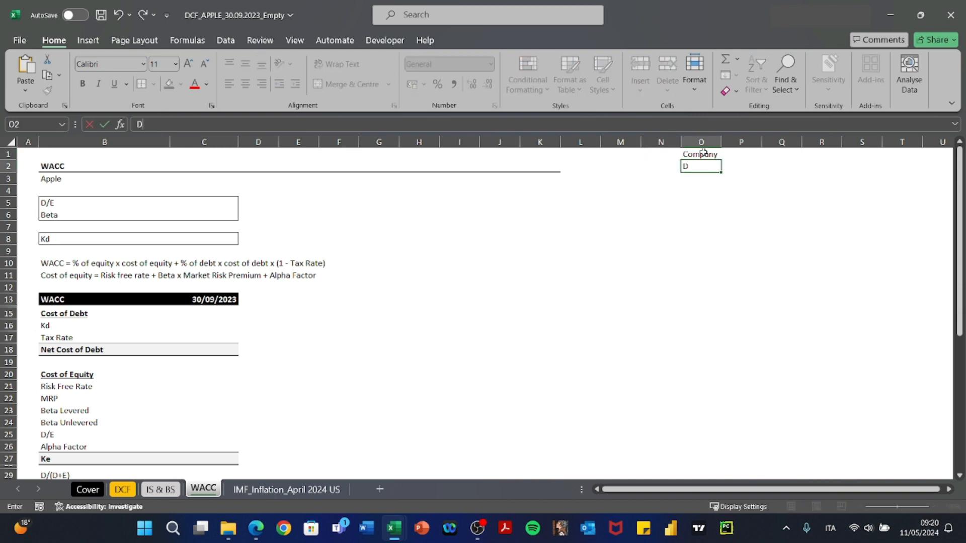
{"action": "type", "text": "amodaran (Market)"}
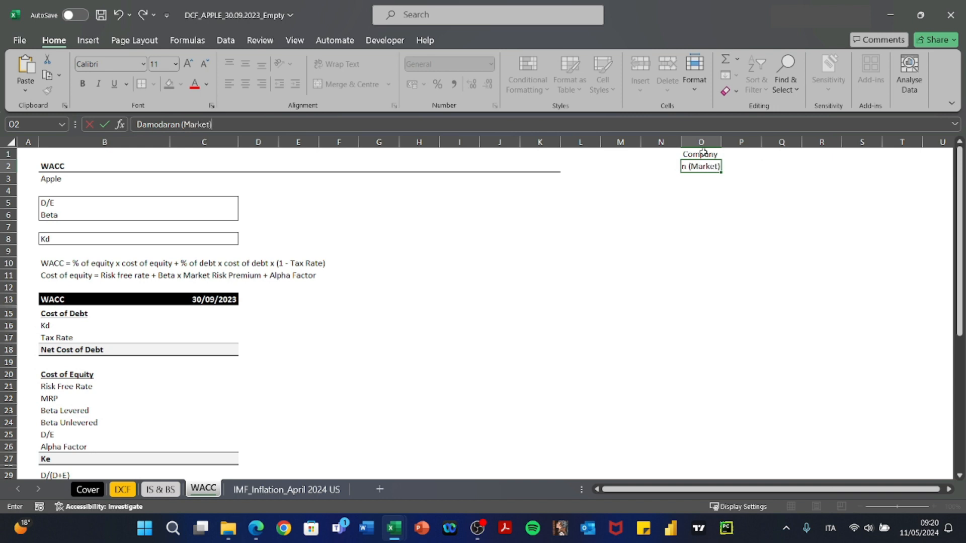
{"action": "key", "text": "Return"}
{"action": "key", "text": "Up"}
{"action": "key", "text": "Left"}
{"action": "key", "text": "Left"}
{"action": "key", "text": "Left"}
{"action": "key", "text": "Left"}
{"action": "key", "text": "Left"}
{"action": "key", "text": "Left"}
{"action": "key", "text": "Left"}
{"action": "key", "text": "Left"}
{"action": "key", "text": "Left"}
{"action": "key", "text": "Right"}
{"action": "key", "text": "Right"}
{"action": "key", "text": "Right"}
{"action": "key", "text": "Right"}
{"action": "key", "text": "Right"}
{"action": "key", "text": "Right"}
{"action": "key", "text": "Right"}
{"action": "key", "text": "Right"}
Switch to the wacc22 (3) workbook with Damodaran's industry averages and enable editing in it.
{"action": "key", "text": "alt+Tab"}
{"action": "left_click", "coordinate": [523, 323]}
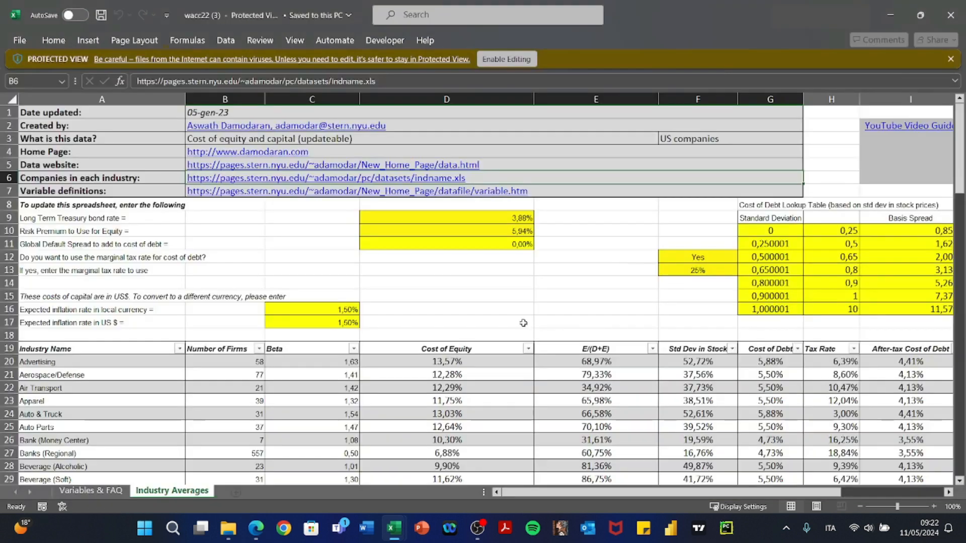
{"action": "left_click_drag", "start_coordinate": [372, 296], "coordinate": [312, 244]}
{"action": "left_click", "coordinate": [527, 64]}
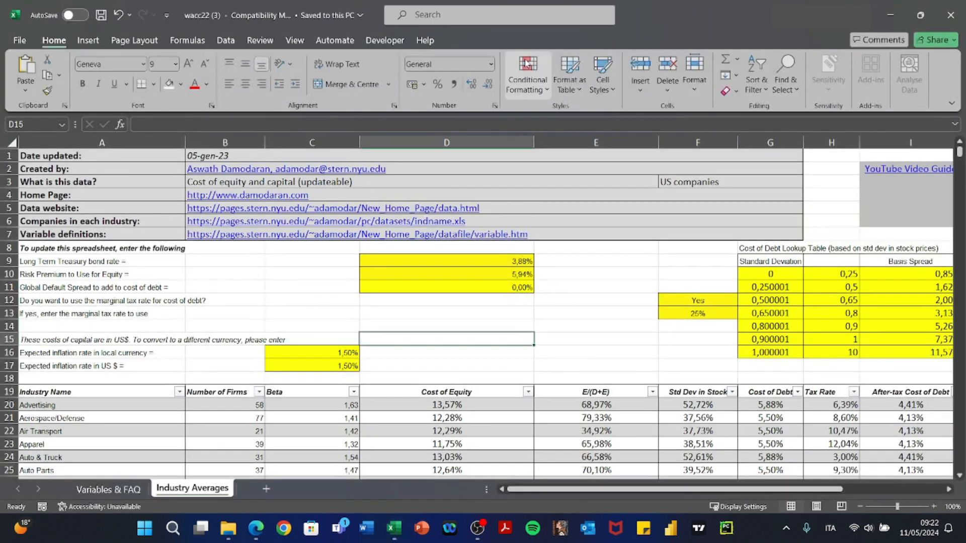
Add a new sheet after WACC in the DCF_APPLE_30.09.2023_Empty workbook and name it "Industry Average Damd kd".
{"action": "key", "text": "alt+Tab"}
{"action": "left_click", "coordinate": [337, 257]}
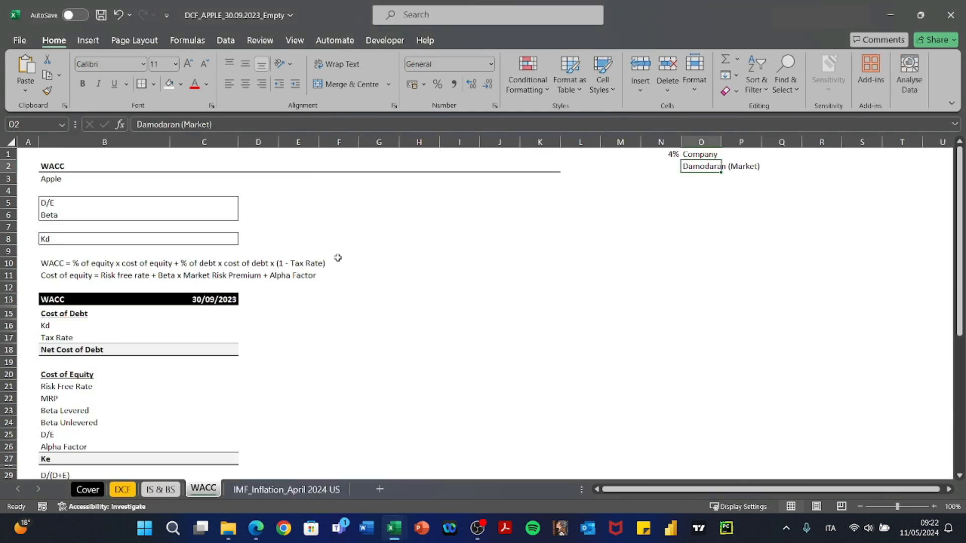
{"action": "left_click", "coordinate": [381, 488]}
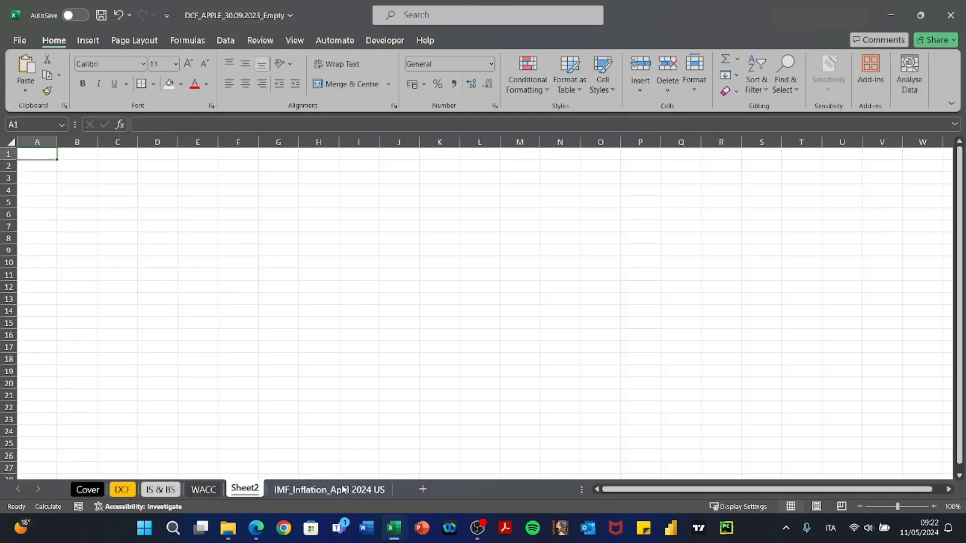
{"action": "type", "text": "Indu"}
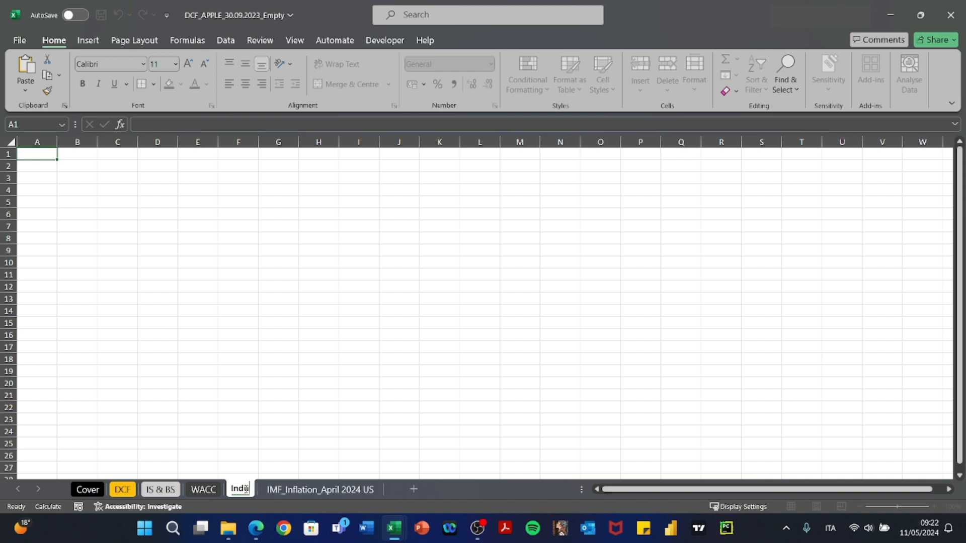
{"action": "type", "text": "stry Avera"}
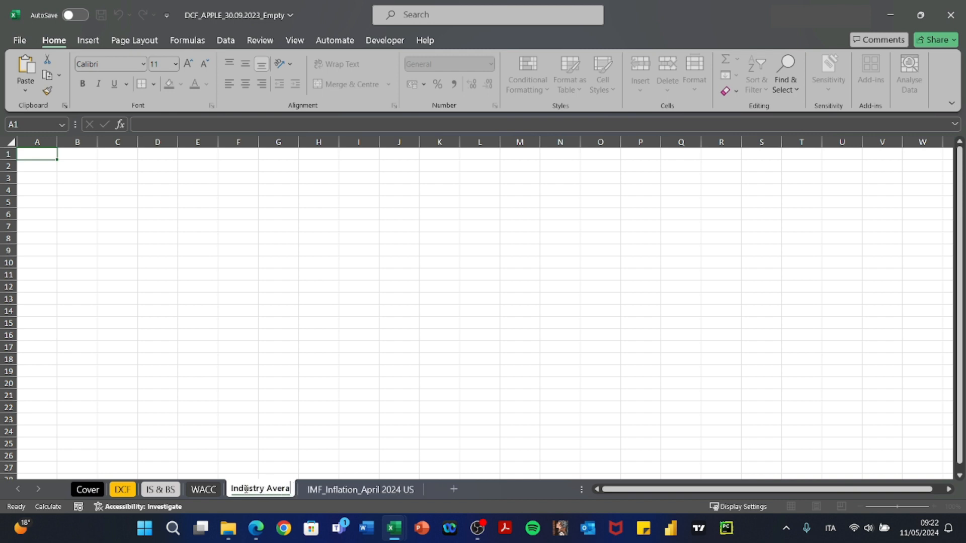
{"action": "type", "text": "ge Damd"}
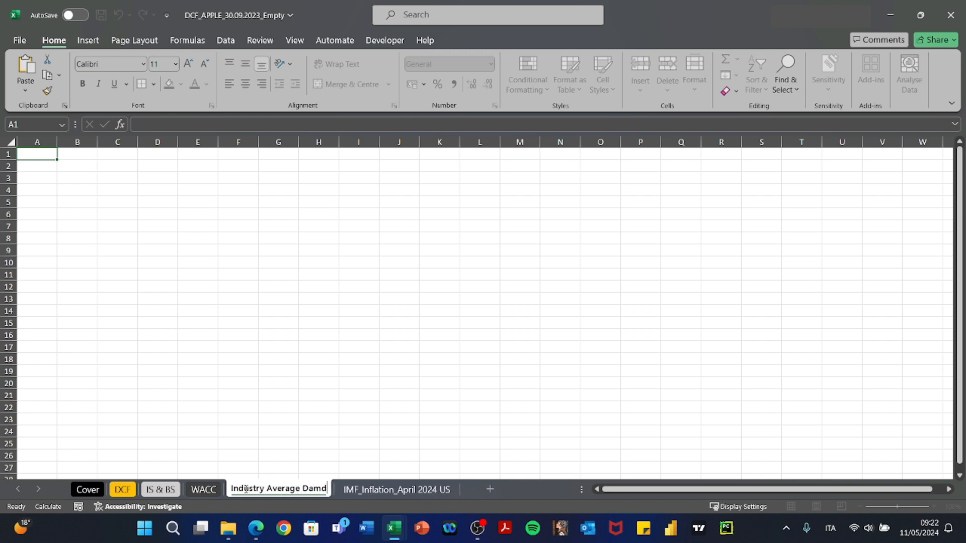
{"action": "type", "text": " kd"}
{"action": "key", "text": "Return"}
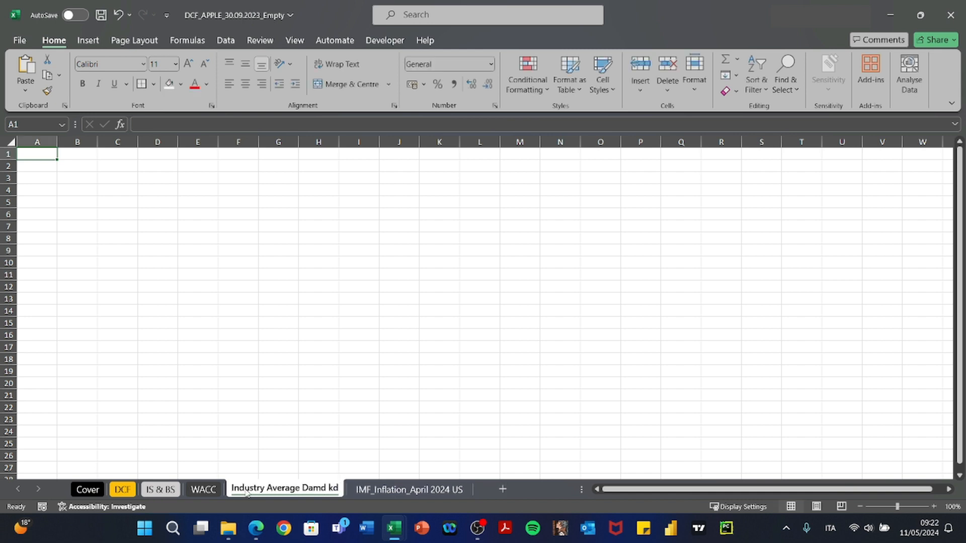
Hide the gridlines on the Industry Average Damd kd sheet.
{"action": "key", "text": "alt"}
{"action": "key", "text": "w"}
{"action": "key", "text": "v"}
{"action": "key", "text": "g"}
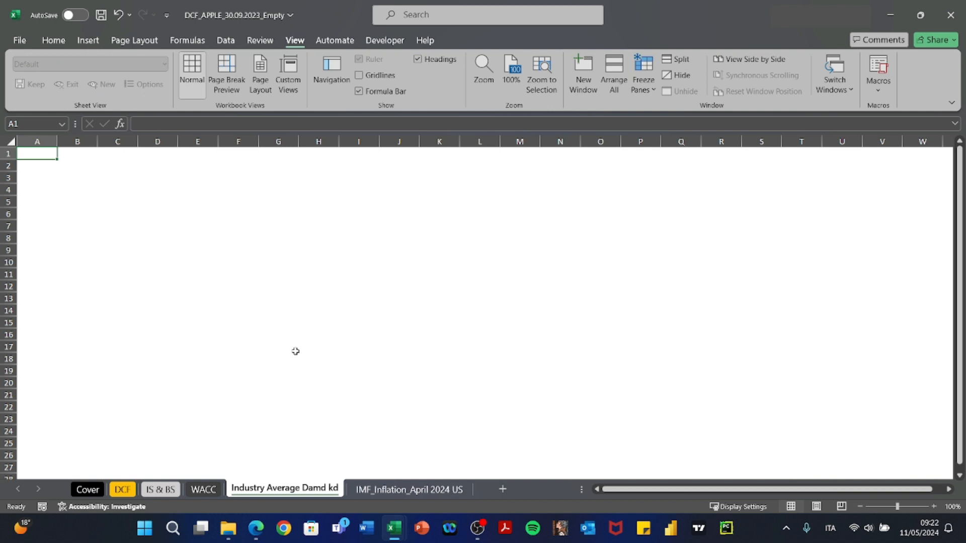
Copy the whole Industry Averages sheet from wacc22 (3) and paste it as values at A1 of Industry Average Damd kd.
{"action": "key", "text": "alt+Tab"}
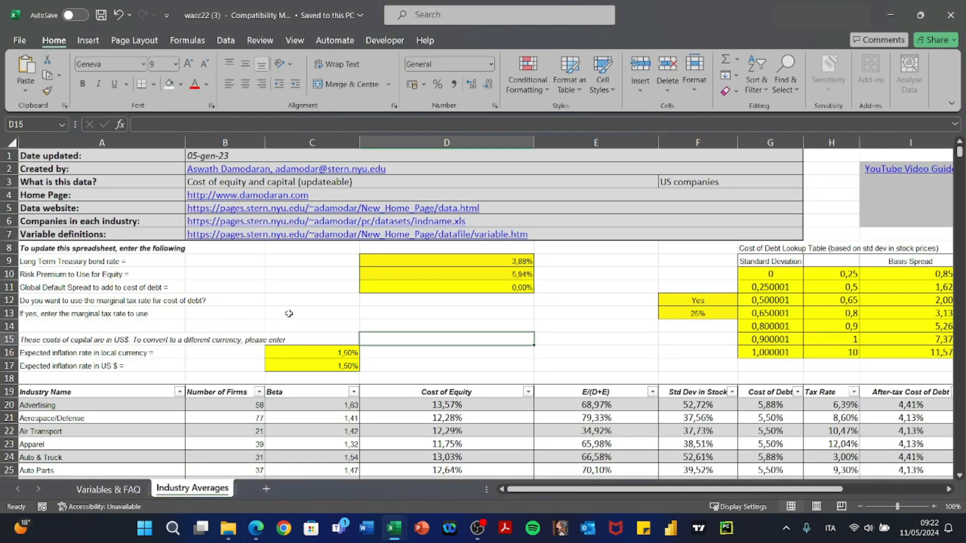
{"action": "key", "text": "ctrl+c"}
{"action": "key", "text": "alt+Tab"}
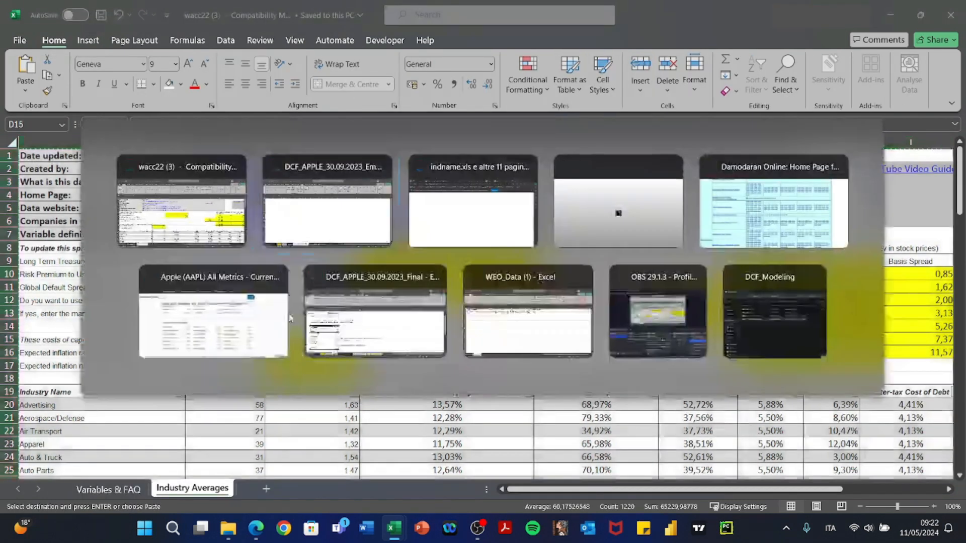
{"action": "key", "text": "alt"}
{"action": "key", "text": "e"}
{"action": "key", "text": "s"}
{"action": "key", "text": "v"}
{"action": "key", "text": "Return"}
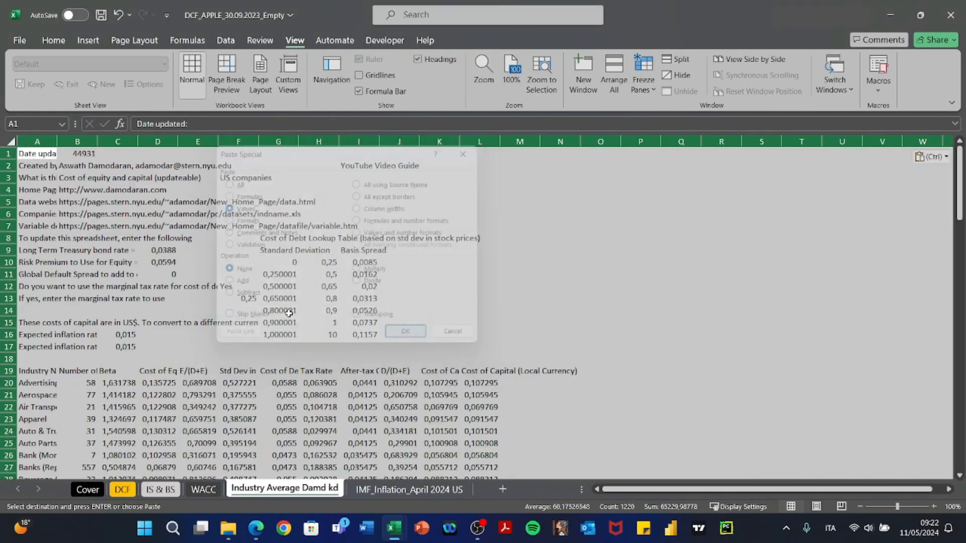
Paste the source formats over the copied industry averages, look over the table and end copy mode.
{"action": "key", "text": "alt"}
{"action": "key", "text": "e"}
{"action": "key", "text": "s"}
{"action": "key", "text": "t"}
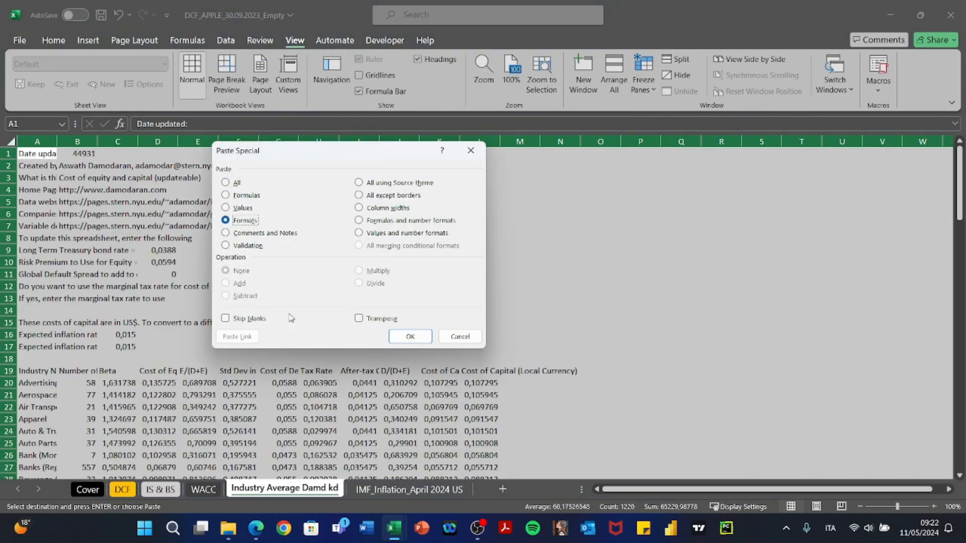
{"action": "key", "text": "Return"}
{"action": "scroll", "coordinate": [502, 405], "scroll_direction": "down", "scroll_amount": 5}
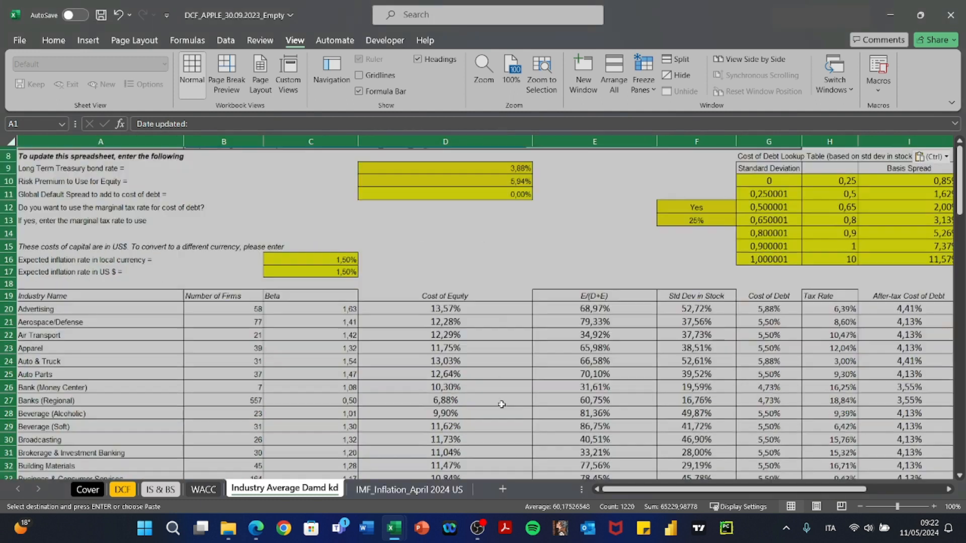
{"action": "scroll", "coordinate": [332, 395], "scroll_direction": "up", "scroll_amount": 5}
{"action": "key", "text": "Escape"}
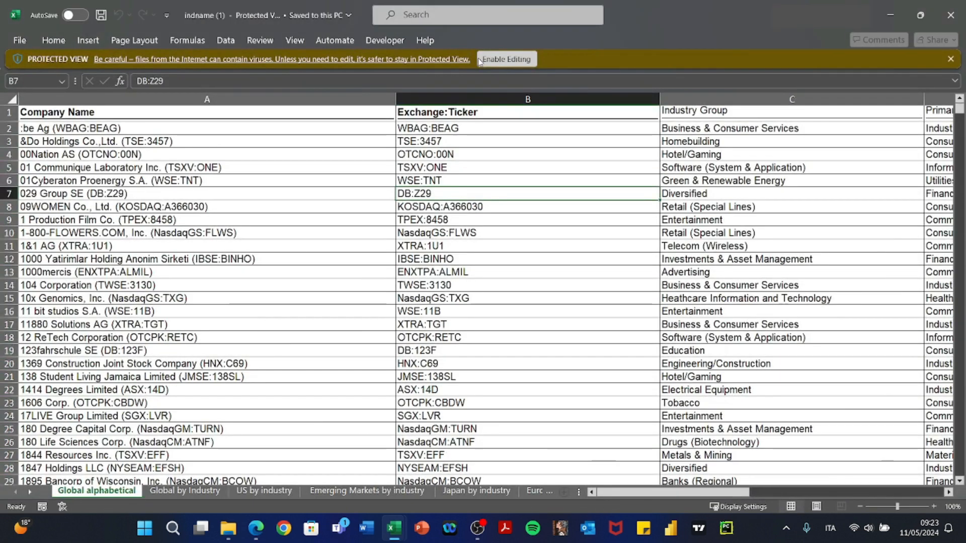
Enable editing in the indname (1) workbook and search the Global alphabetical sheet for "apple" to find Apple Inc. (NasdaqGS:AAPL).
{"action": "left_click", "coordinate": [506, 59]}
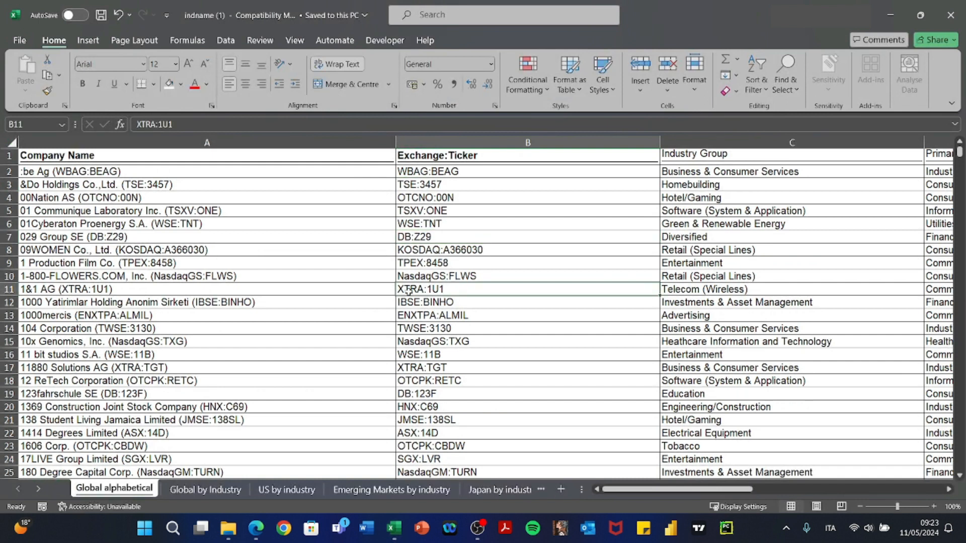
{"action": "left_click", "coordinate": [302, 314]}
{"action": "key", "text": "ctrl+f"}
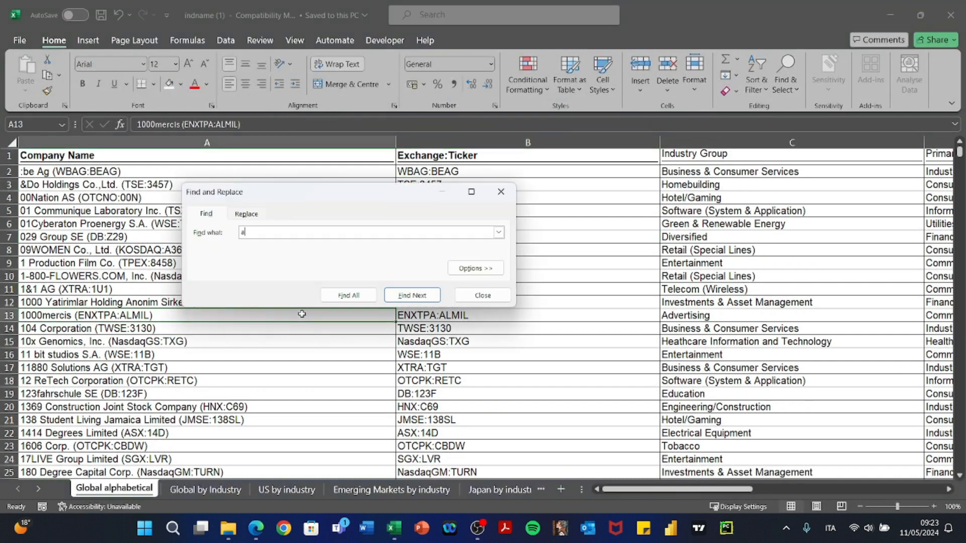
{"action": "left_click", "coordinate": [408, 296]}
{"action": "left_click", "coordinate": [408, 288]}
{"action": "left_click", "coordinate": [408, 288]}
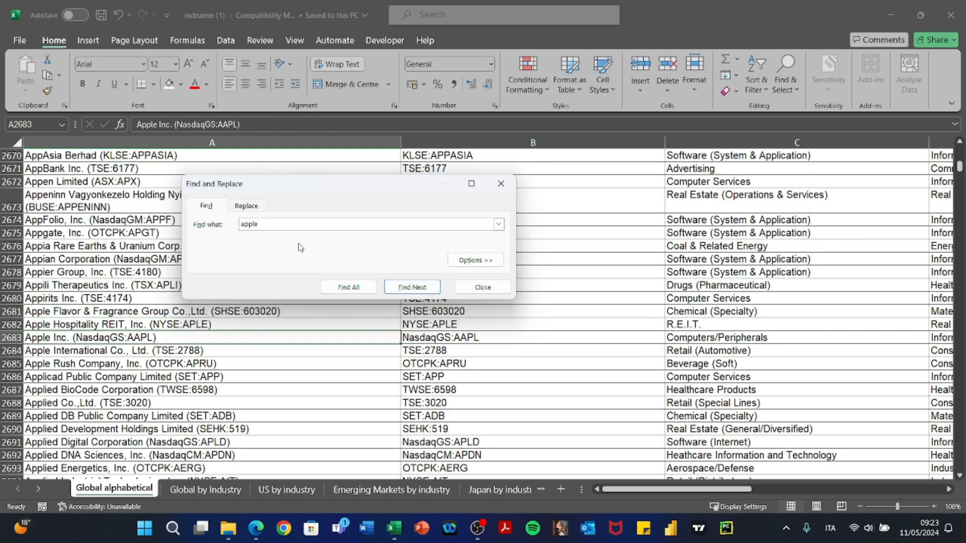
{"action": "left_click", "coordinate": [501, 183]}
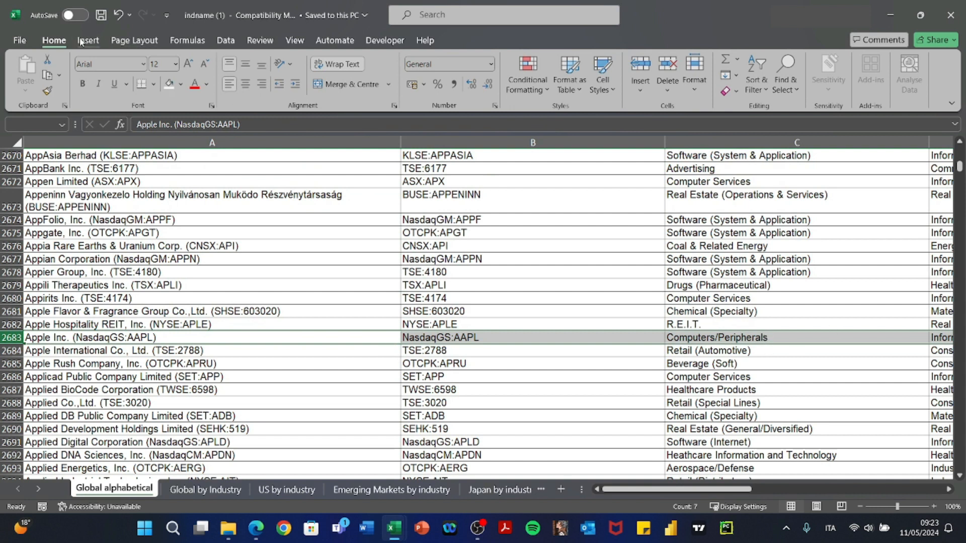
Fill the Apple Inc. (NasdaqGS:AAPL) row with standard light green and select its industry group cell.
{"action": "left_click", "coordinate": [180, 84]}
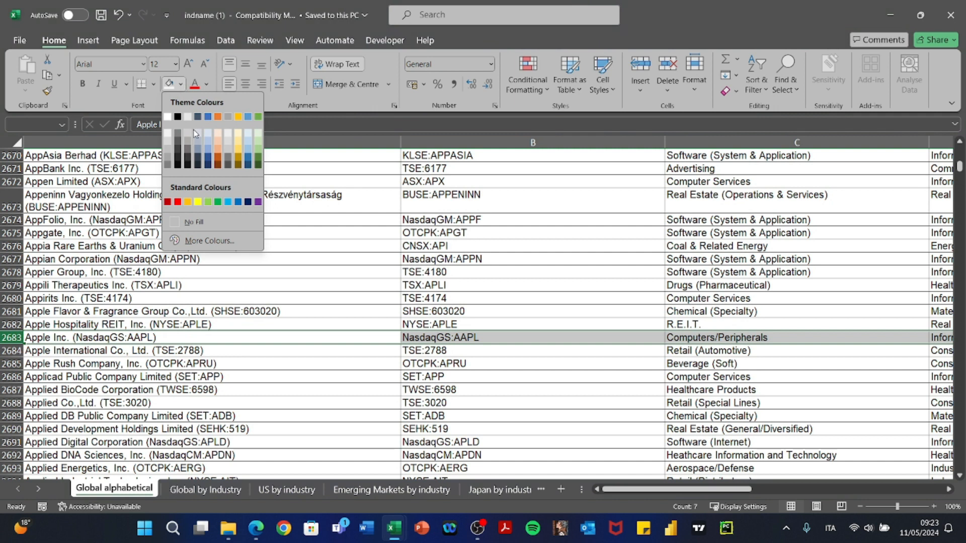
{"action": "left_click", "coordinate": [207, 201]}
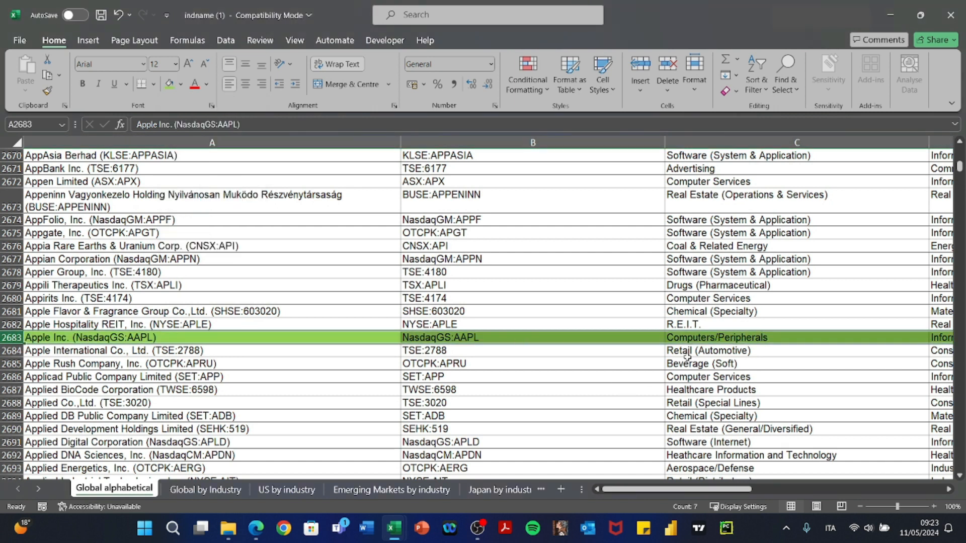
{"action": "left_click", "coordinate": [716, 340]}
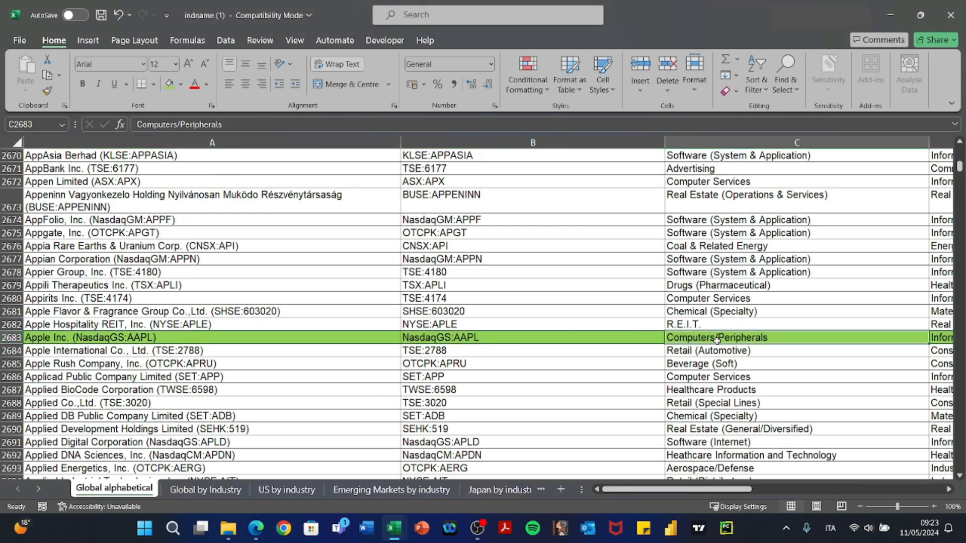
Return to the DCF_APPLE_30.09.2023_Empty workbook and fill the Computers/Peripherals row of Industry Average Damd kd with standard light green.
{"action": "left_click", "coordinate": [891, 15]}
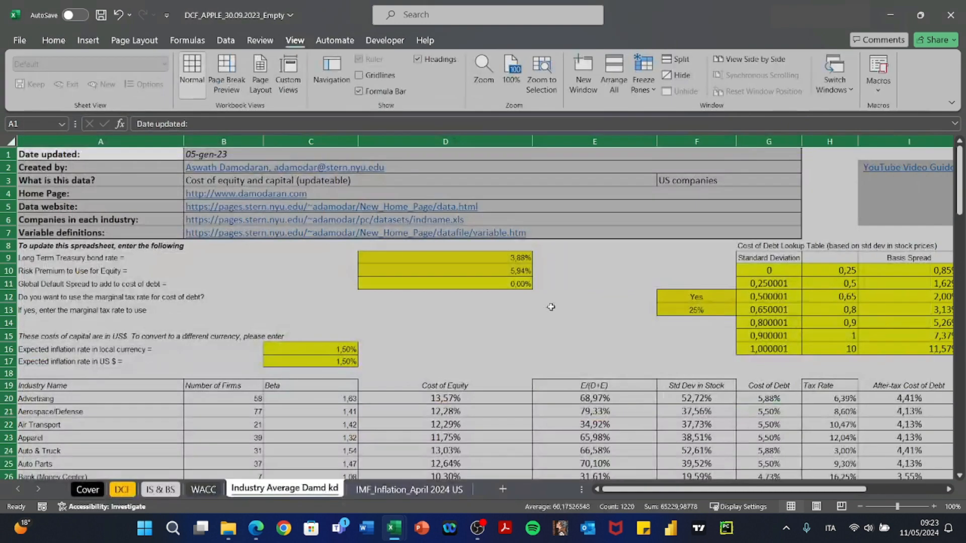
{"action": "scroll", "coordinate": [313, 437], "scroll_direction": "down", "scroll_amount": 7}
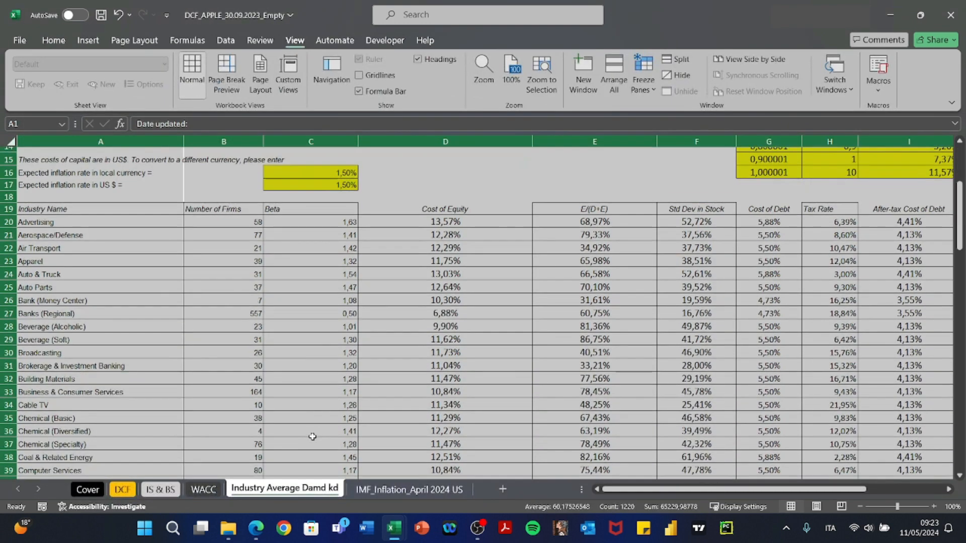
{"action": "left_click", "coordinate": [10, 375]}
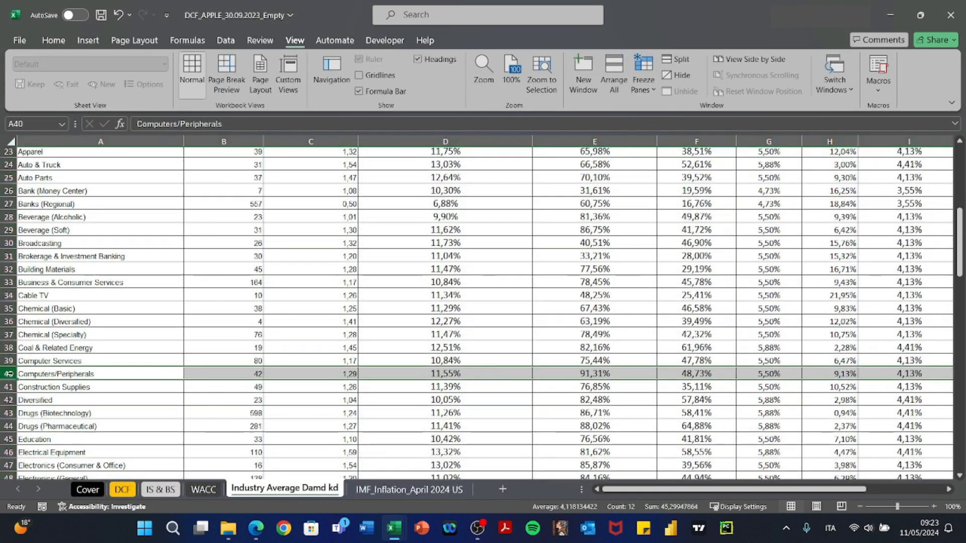
{"action": "key", "text": "alt+h"}
{"action": "key", "text": "h"}
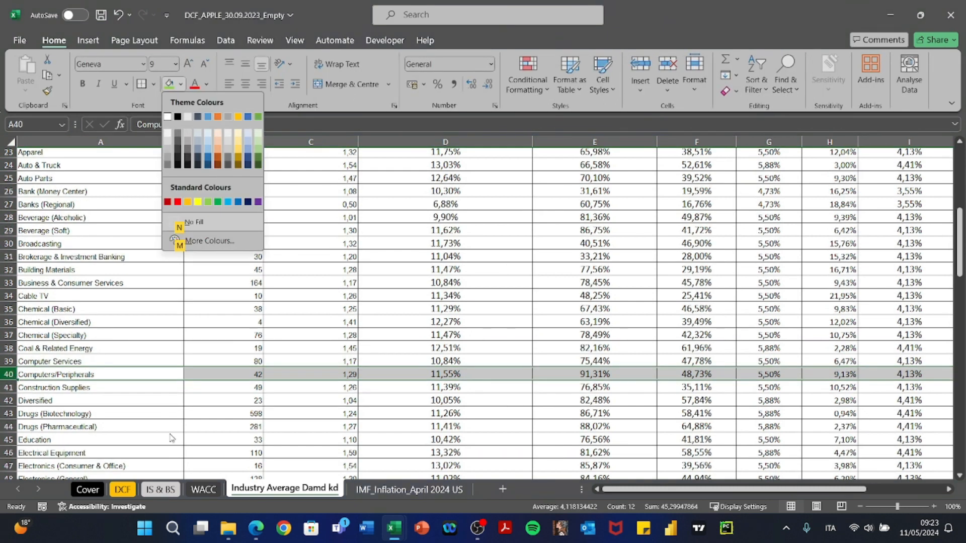
{"action": "left_click", "coordinate": [207, 202]}
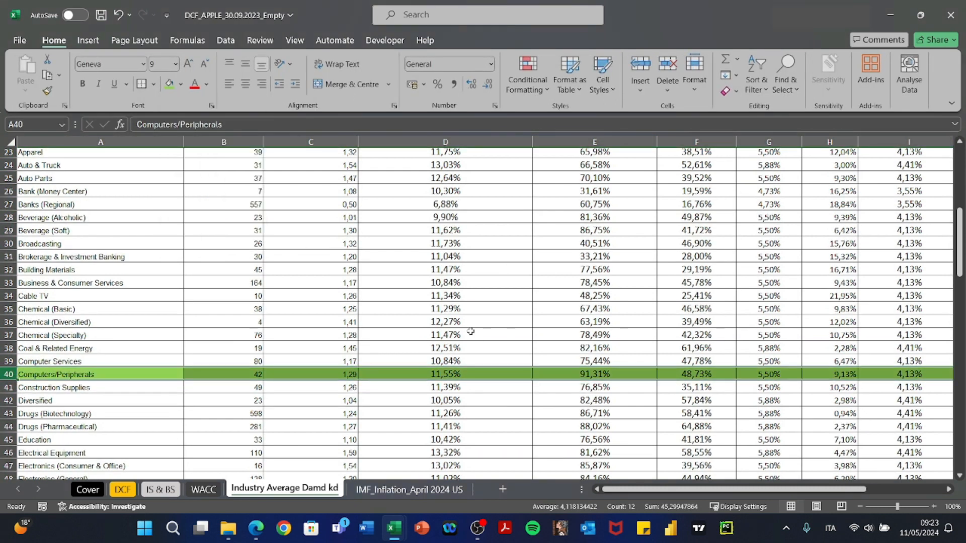
{"action": "scroll", "coordinate": [471, 331], "scroll_direction": "up", "scroll_amount": 8}
{"action": "scroll", "coordinate": [704, 402], "scroll_direction": "down", "scroll_amount": 6}
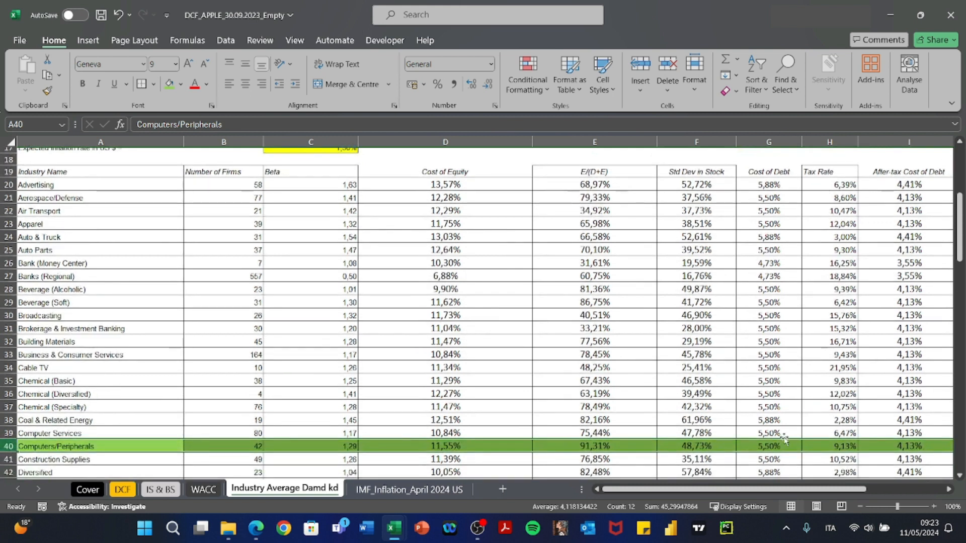
Link N2 on the WACC sheet, beside Damodaran (Market), to the Computers/Peripherals cost of debt in 'Industry Average Damd kd'!G40.
{"action": "left_click", "coordinate": [771, 448]}
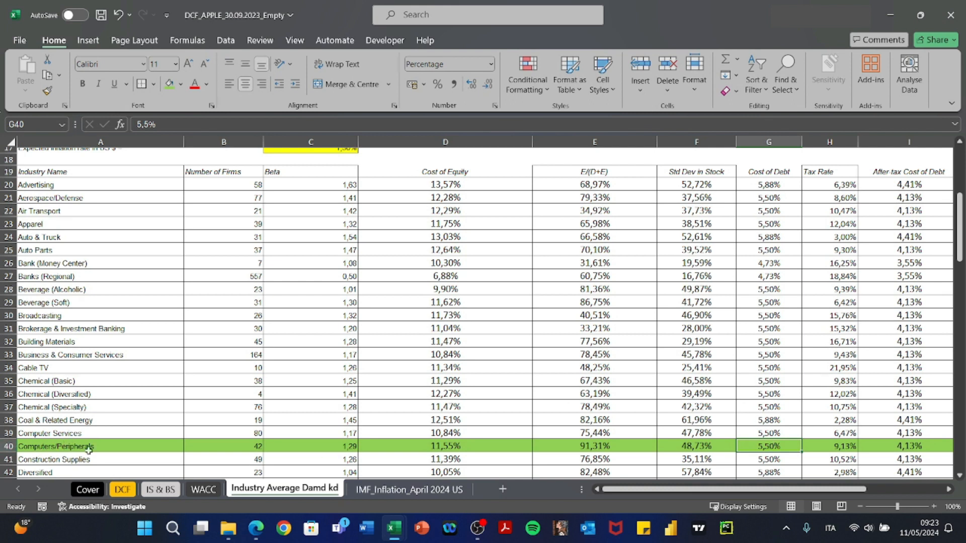
{"action": "left_click", "coordinate": [203, 490]}
{"action": "key", "text": "Left"}
{"action": "type", "text": "+"}
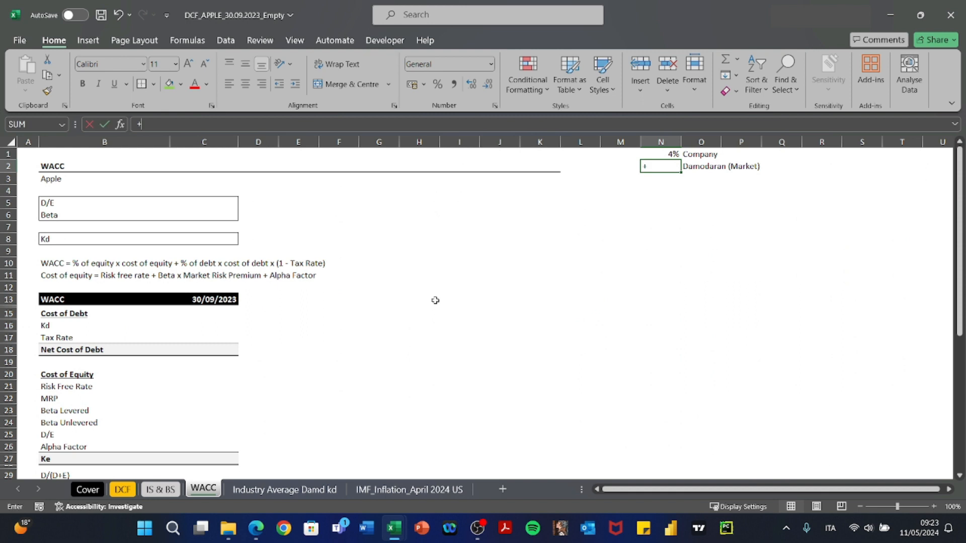
{"action": "key", "text": "ctrl+Page_Down"}
{"action": "left_click", "coordinate": [761, 447]}
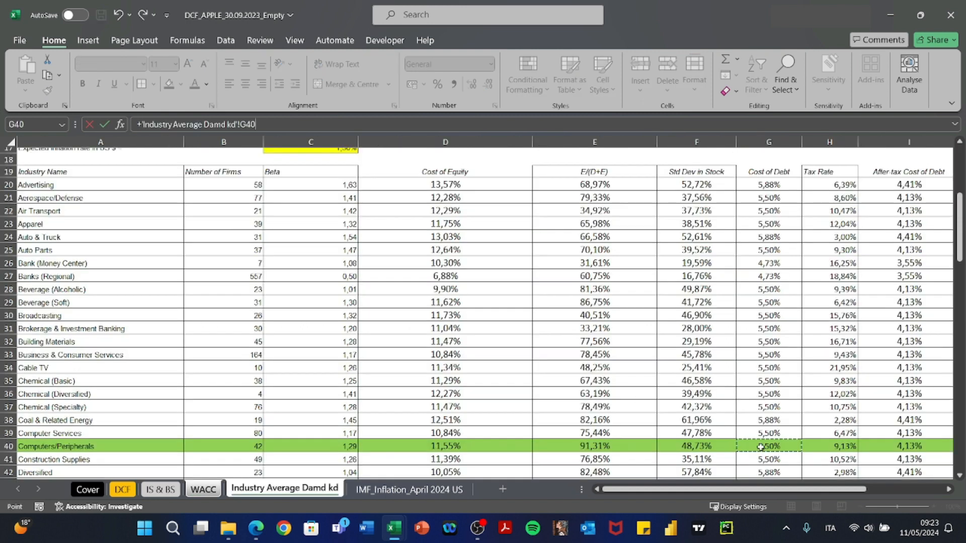
{"action": "key", "text": "Return"}
{"action": "key", "text": "Left"}
{"action": "key", "text": "Left"}
{"action": "key", "text": "Left"}
{"action": "key", "text": "Left"}
{"action": "key", "text": "Left"}
{"action": "key", "text": "Right"}
{"action": "key", "text": "Right"}
{"action": "key", "text": "Right"}
{"action": "key", "text": "Right"}
{"action": "key", "text": "Right"}
{"action": "key", "text": "Right"}
{"action": "key", "text": "Up"}
{"action": "key", "text": "Right"}
{"action": "key", "text": "Left"}
{"action": "key", "text": "Left"}
{"action": "key", "text": "Left"}
{"action": "key", "text": "Left"}
{"action": "key", "text": "Left"}
{"action": "key", "text": "Left"}
{"action": "key", "text": "Left"}
{"action": "key", "text": "Left"}
{"action": "key", "text": "Left"}
{"action": "key", "text": "Left"}
{"action": "key", "text": "Left"}
{"action": "key", "text": "Left"}
{"action": "key", "text": "Down"}
{"action": "key", "text": "Down"}
{"action": "key", "text": "Down"}
{"action": "key", "text": "Down"}
{"action": "key", "text": "Down"}
{"action": "key", "text": "Down"}
{"action": "key", "text": "Down"}
{"action": "key", "text": "Down"}
{"action": "key", "text": "Down"}
{"action": "key", "text": "Down"}
{"action": "key", "text": "Down"}
{"action": "key", "text": "Down"}
{"action": "key", "text": "Down"}
{"action": "key", "text": "Down"}
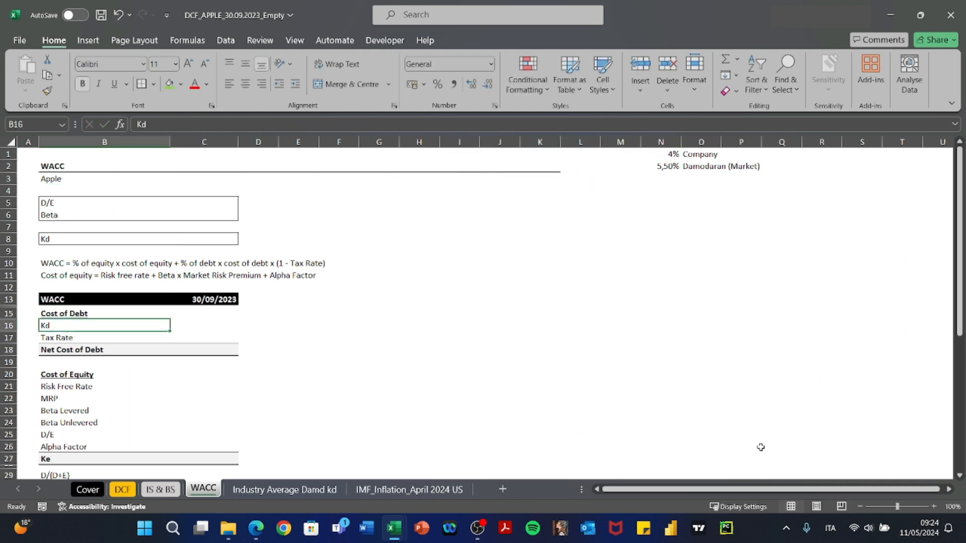
Draw a combo box form control across cells C5:C6, beside the D/E and Beta labels on the WACC sheet.
{"action": "key", "text": "Right"}
{"action": "key", "text": "Up"}
{"action": "key", "text": "Up"}
{"action": "key", "text": "Up"}
{"action": "key", "text": "Up"}
{"action": "key", "text": "Up"}
{"action": "key", "text": "Up"}
{"action": "key", "text": "Up"}
{"action": "key", "text": "Up"}
{"action": "key", "text": "Up"}
{"action": "key", "text": "Up"}
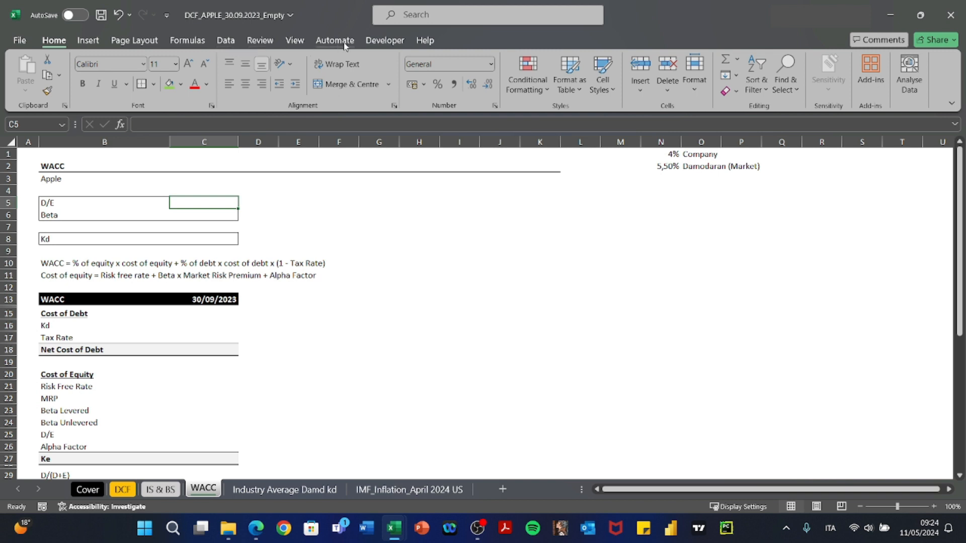
{"action": "left_click", "coordinate": [385, 41]}
{"action": "left_click", "coordinate": [287, 81]}
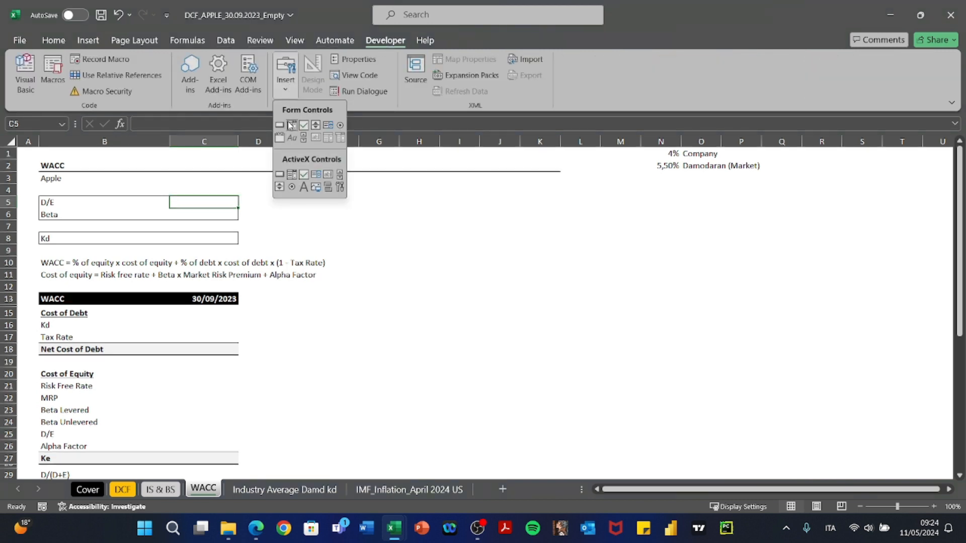
{"action": "left_click", "coordinate": [288, 125]}
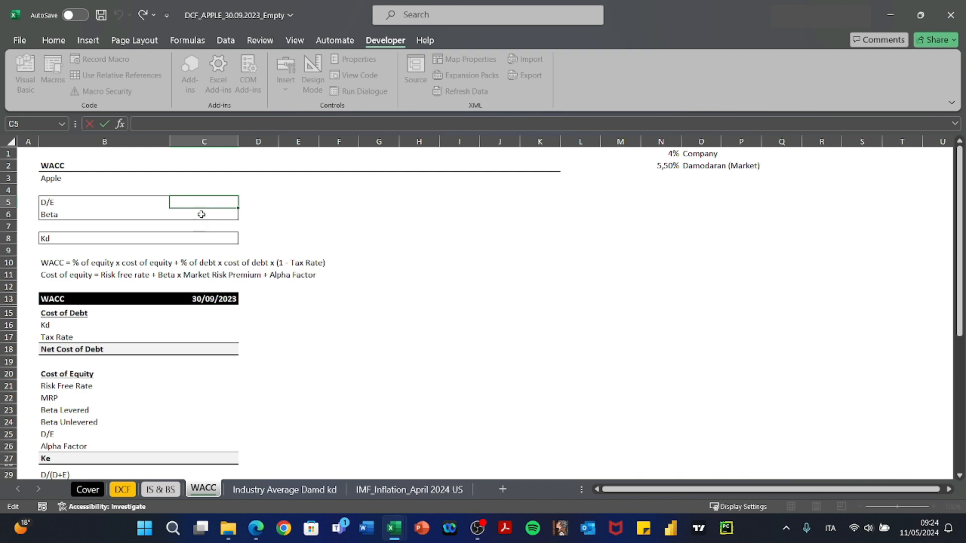
{"action": "left_click", "coordinate": [173, 201]}
{"action": "left_click", "coordinate": [286, 80]}
{"action": "left_click", "coordinate": [292, 123]}
{"action": "left_click", "coordinate": [293, 82]}
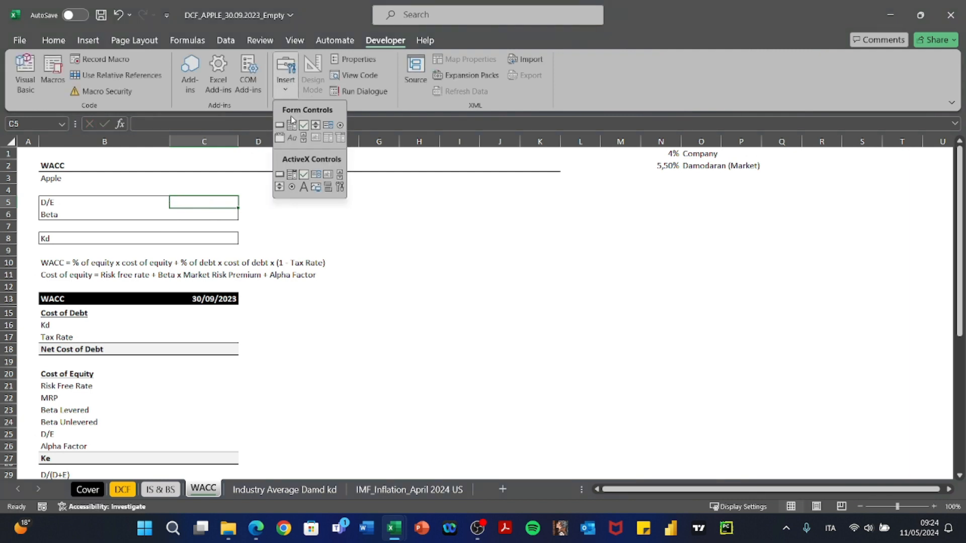
{"action": "left_click", "coordinate": [292, 124]}
{"action": "left_click_drag", "start_coordinate": [168, 203], "coordinate": [235, 216]}
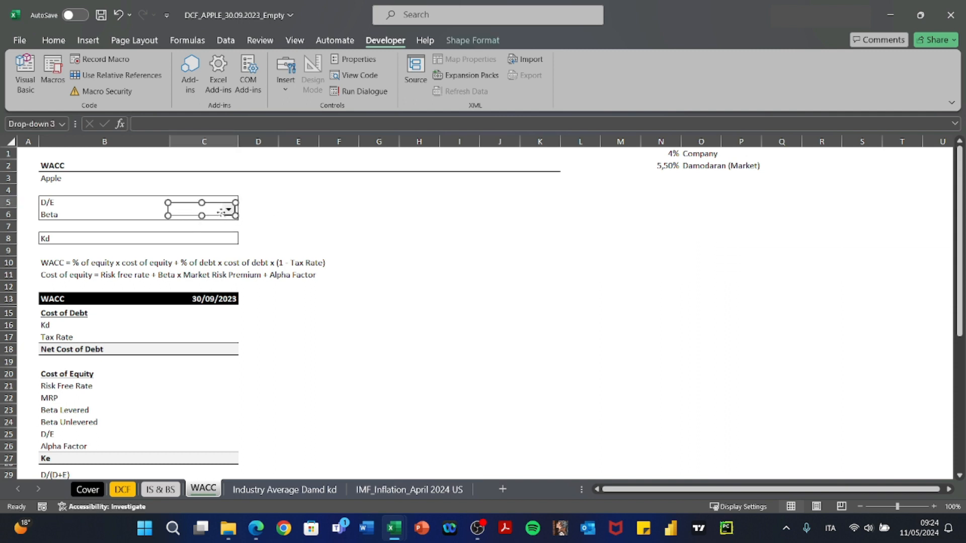
Open the combo box's format control settings and set its input range to WACC!$O$1:$O$2.
{"action": "right_click", "coordinate": [221, 212]}
{"action": "left_click", "coordinate": [292, 335]}
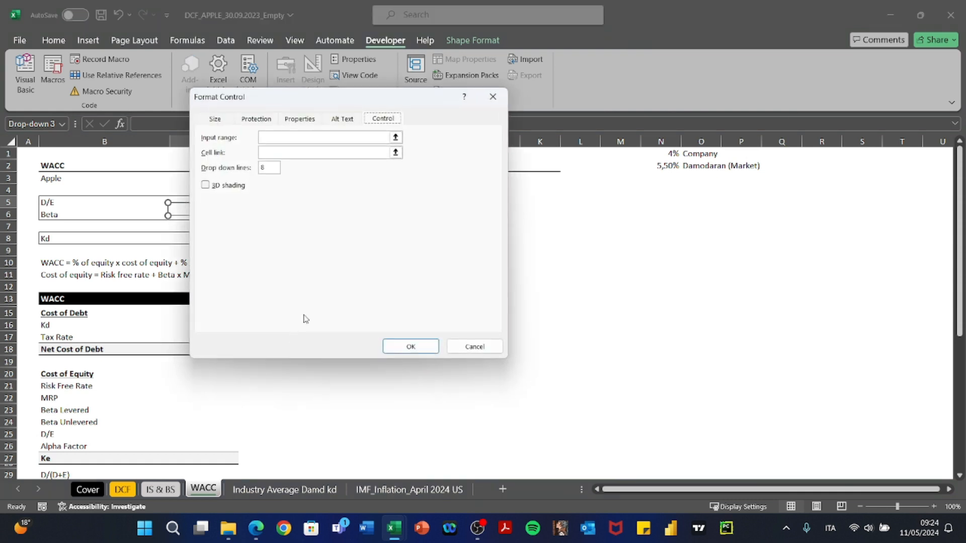
{"action": "left_click", "coordinate": [278, 142]}
{"action": "left_click", "coordinate": [285, 489]}
{"action": "left_click", "coordinate": [206, 490]}
{"action": "left_click_drag", "start_coordinate": [699, 157], "coordinate": [702, 166]}
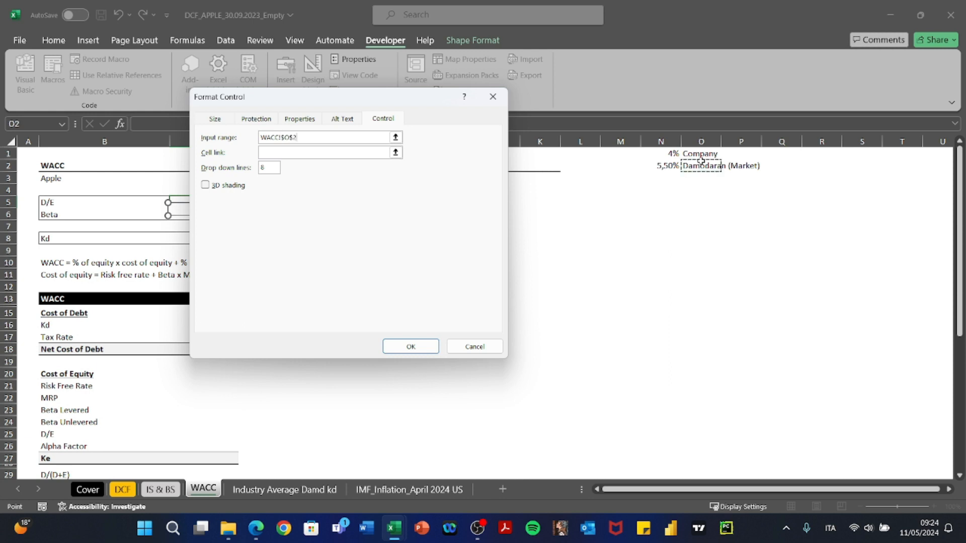
Set the combo box's cell link to WACC!$C$5 and apply the control settings.
{"action": "left_click", "coordinate": [302, 152]}
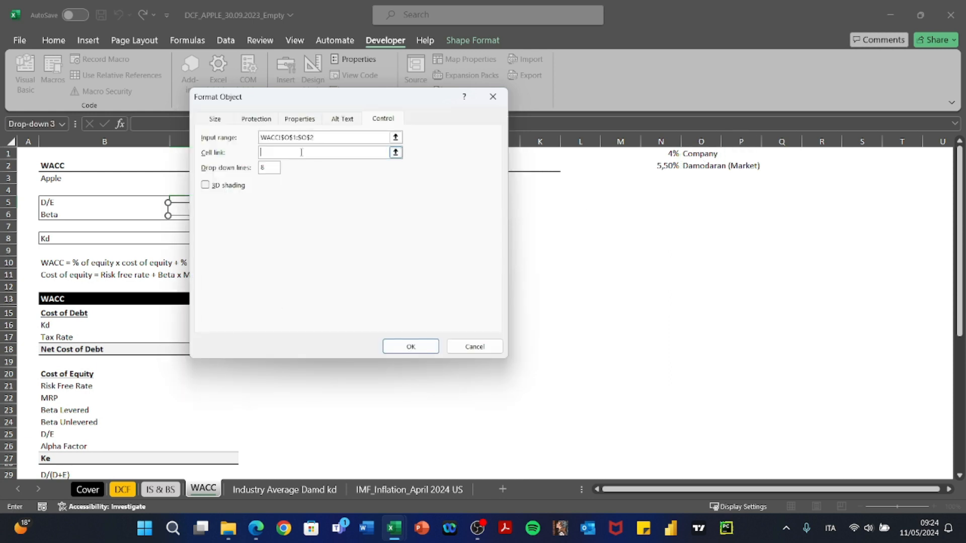
{"action": "left_click", "coordinate": [247, 492]}
{"action": "left_click", "coordinate": [201, 492]}
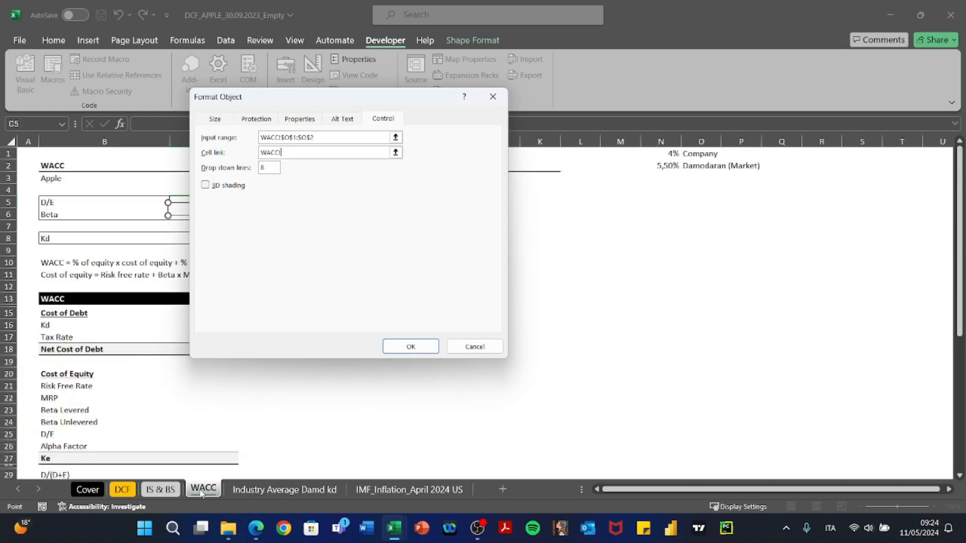
{"action": "left_click", "coordinate": [174, 198]}
{"action": "left_click", "coordinate": [411, 347]}
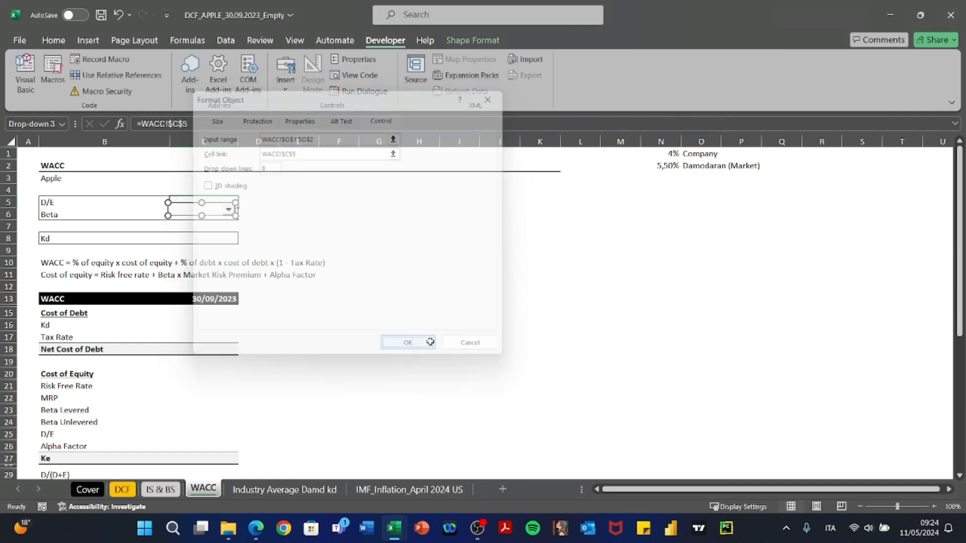
{"action": "left_click", "coordinate": [54, 40]}
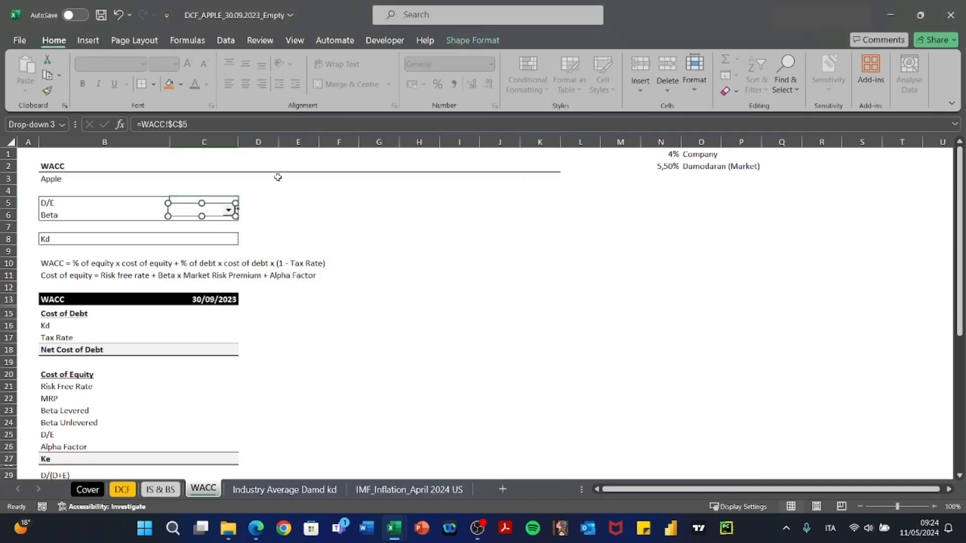
Choose Company in the new combo box and check its linked cell C5.
{"action": "left_click", "coordinate": [271, 258]}
{"action": "left_click", "coordinate": [230, 222]}
{"action": "left_click", "coordinate": [228, 211]}
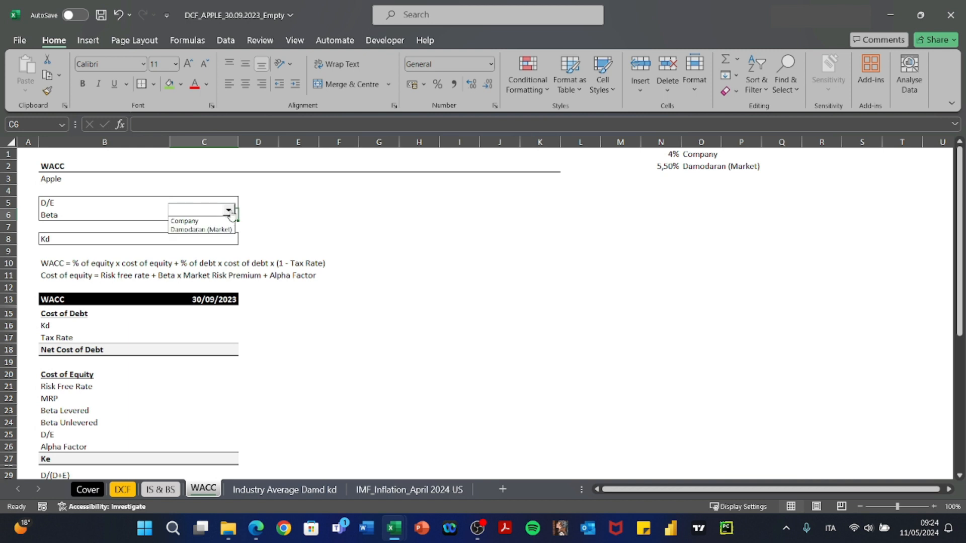
{"action": "left_click", "coordinate": [226, 221]}
{"action": "left_click", "coordinate": [206, 199]}
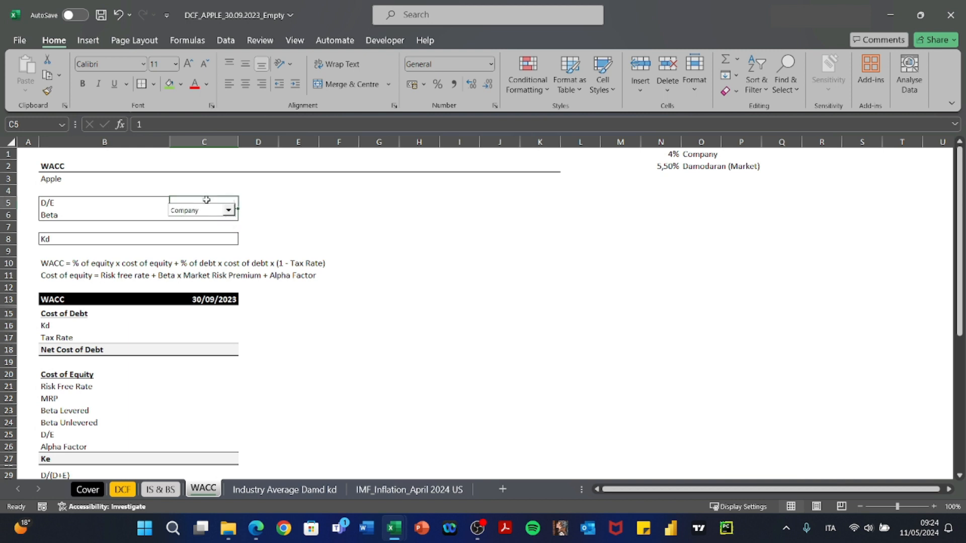
Enter the Kd formula =+CHOOSE($C$5;N1;N2) in C16 so it picks the company or Damodaran rate, and recheck its references.
{"action": "key", "text": "Down"}
{"action": "key", "text": "Down"}
{"action": "key", "text": "Down"}
{"action": "key", "text": "Down"}
{"action": "key", "text": "Down"}
{"action": "key", "text": "Down"}
{"action": "key", "text": "Down"}
{"action": "key", "text": "Down"}
{"action": "key", "text": "Down"}
{"action": "key", "text": "Down"}
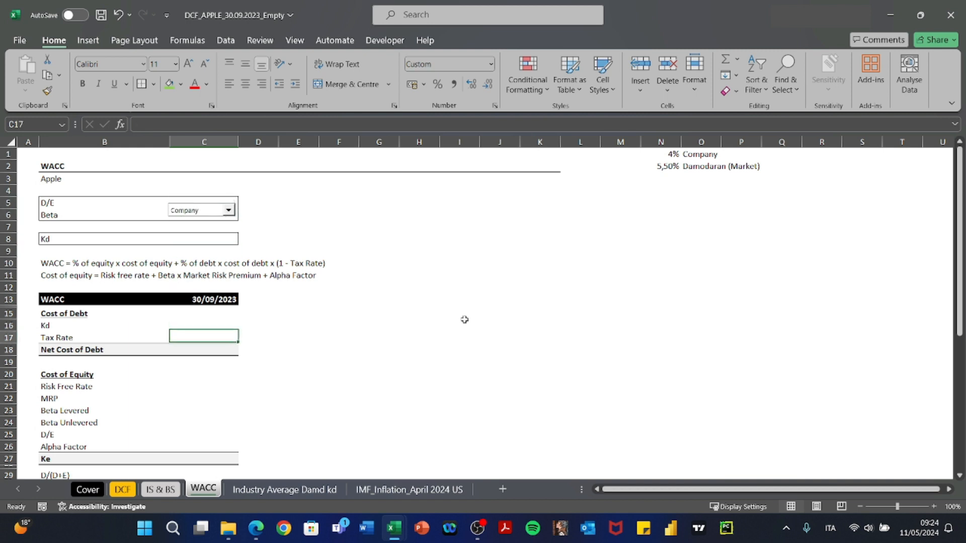
{"action": "type", "text": "+CHOOSE("}
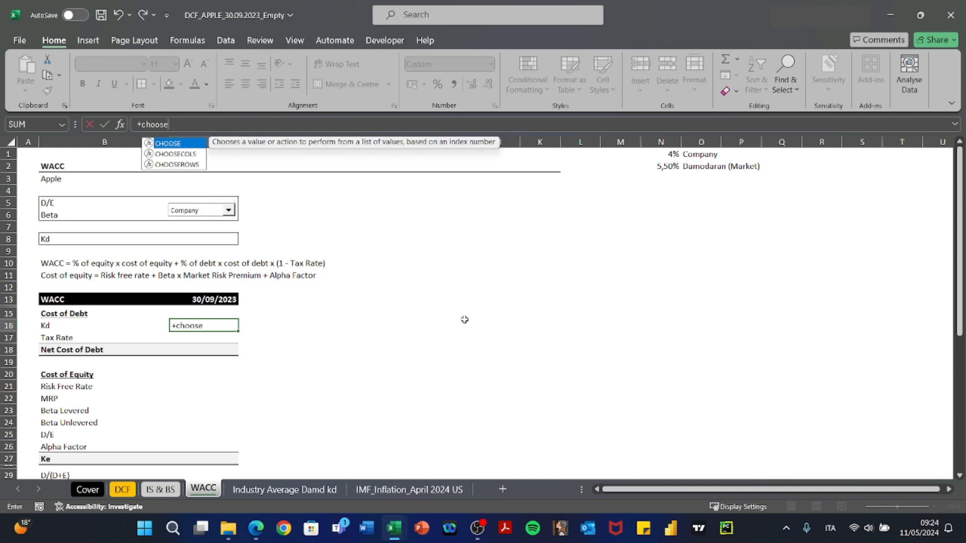
{"action": "key", "text": "Up"}
{"action": "key", "text": "Up"}
{"action": "key", "text": "Up"}
{"action": "key", "text": "Up"}
{"action": "key", "text": "Up"}
{"action": "key", "text": "Up"}
{"action": "key", "text": "Up"}
{"action": "key", "text": "Up"}
{"action": "key", "text": "Up"}
{"action": "key", "text": "Up"}
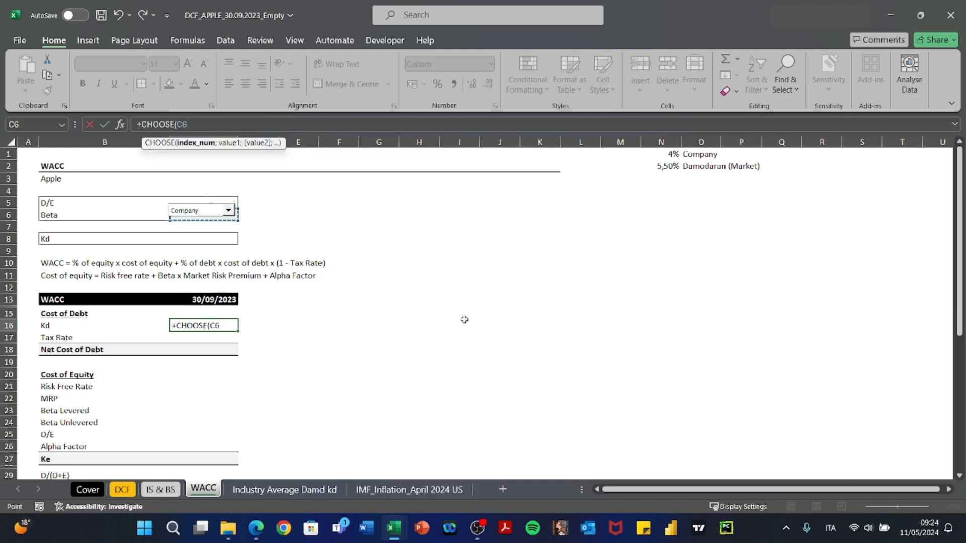
{"action": "key", "text": "F4"}
{"action": "type", "text": ";"}
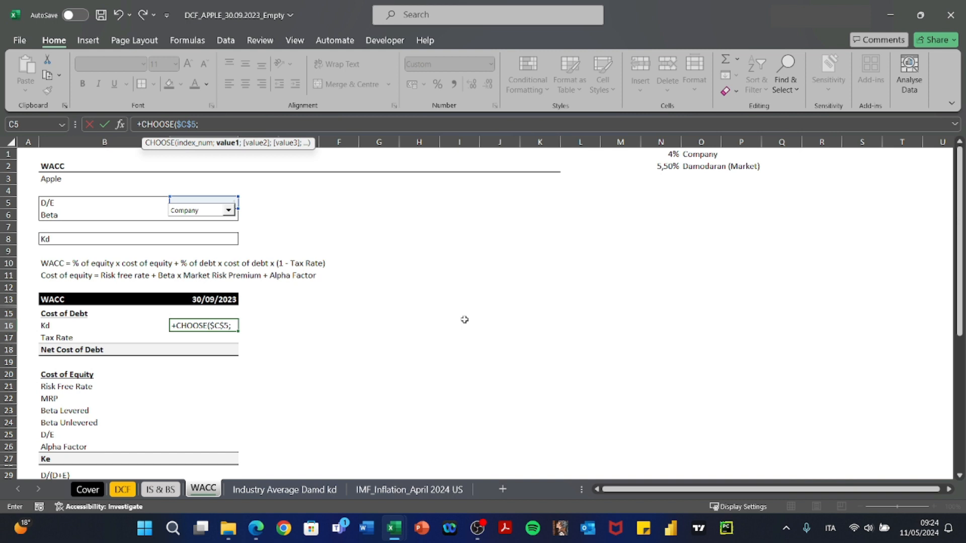
{"action": "left_click", "coordinate": [659, 153]}
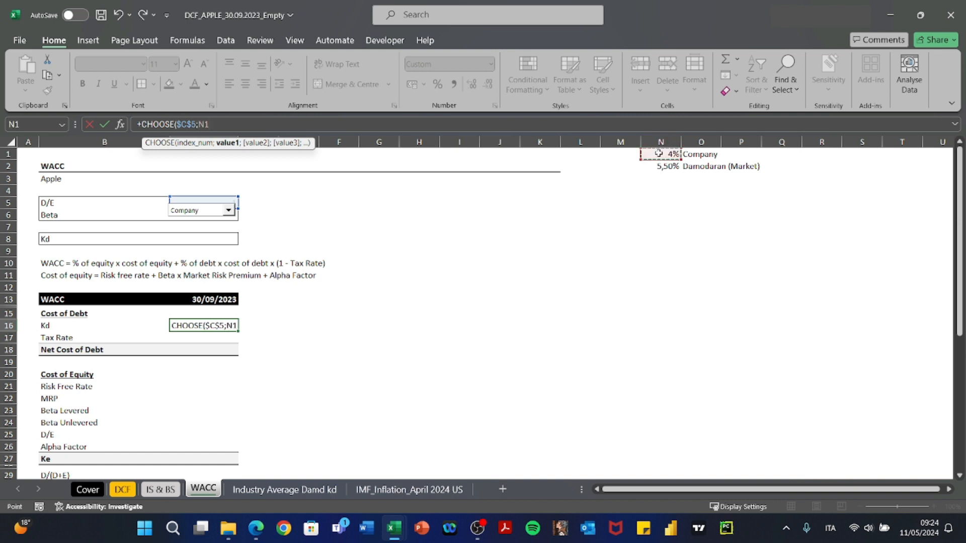
{"action": "type", "text": ";"}
{"action": "left_click", "coordinate": [653, 169]}
{"action": "type", "text": ")"}
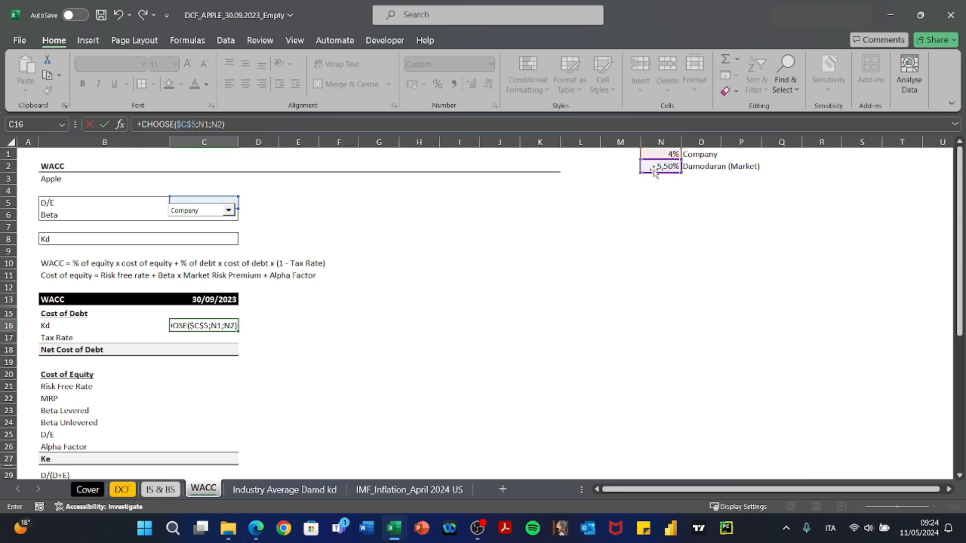
{"action": "key", "text": "Return"}
{"action": "key", "text": "Up"}
{"action": "key", "text": "F2"}
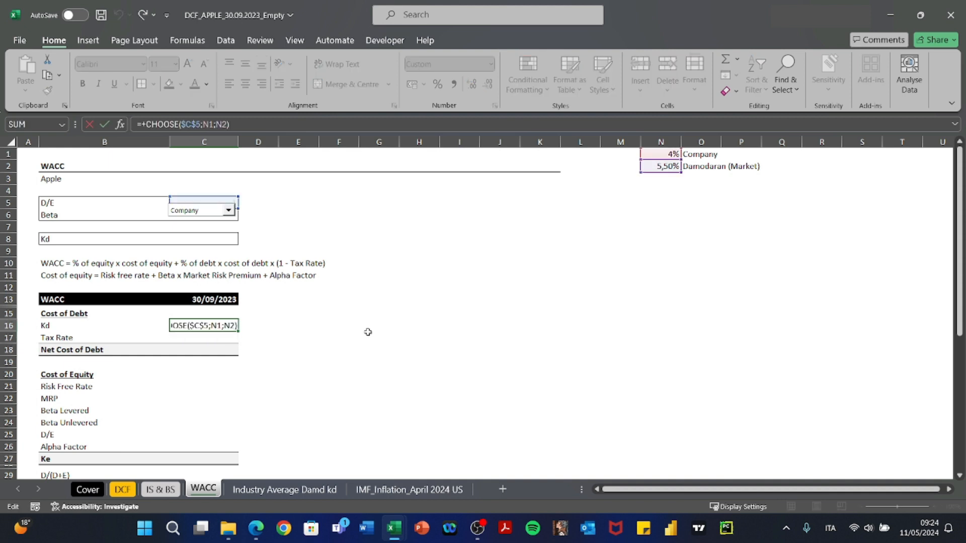
{"action": "key", "text": "Return"}
Link the WACC sheet's Tax Rate in C17 to the tax rate in DCF!D26.
{"action": "type", "text": "+"}
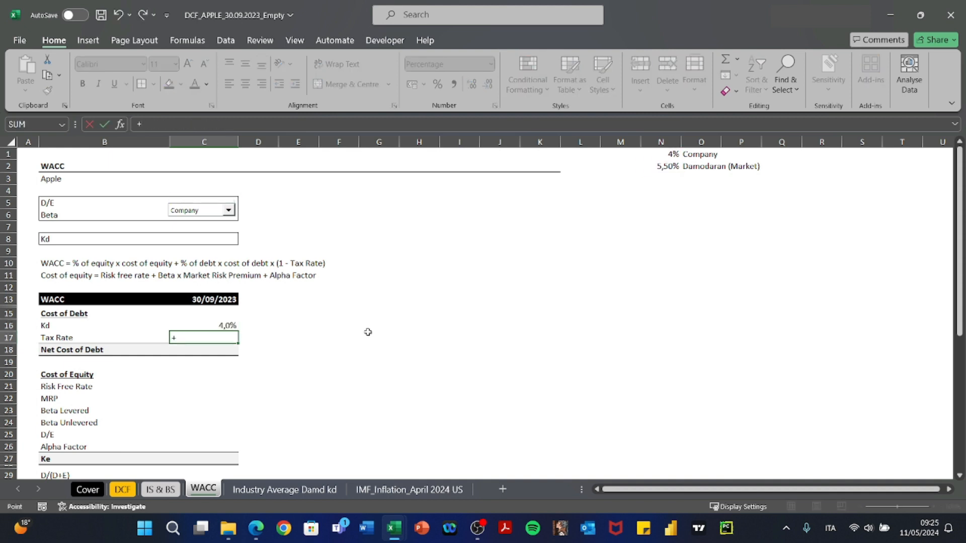
{"action": "key", "text": "ctrl+Page_Up"}
{"action": "key", "text": "ctrl+Page_Up"}
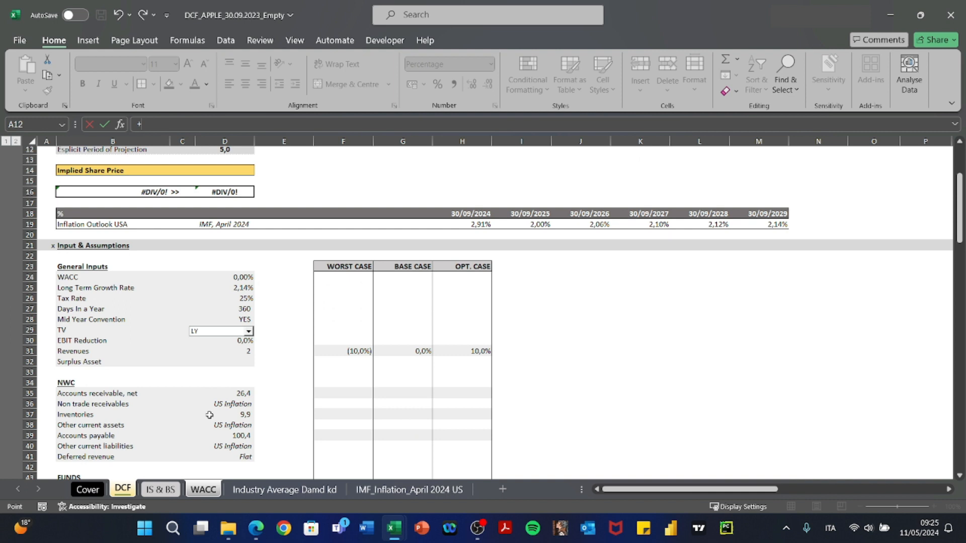
{"action": "left_click", "coordinate": [89, 297]}
{"action": "key", "text": "Right"}
{"action": "key", "text": "Right"}
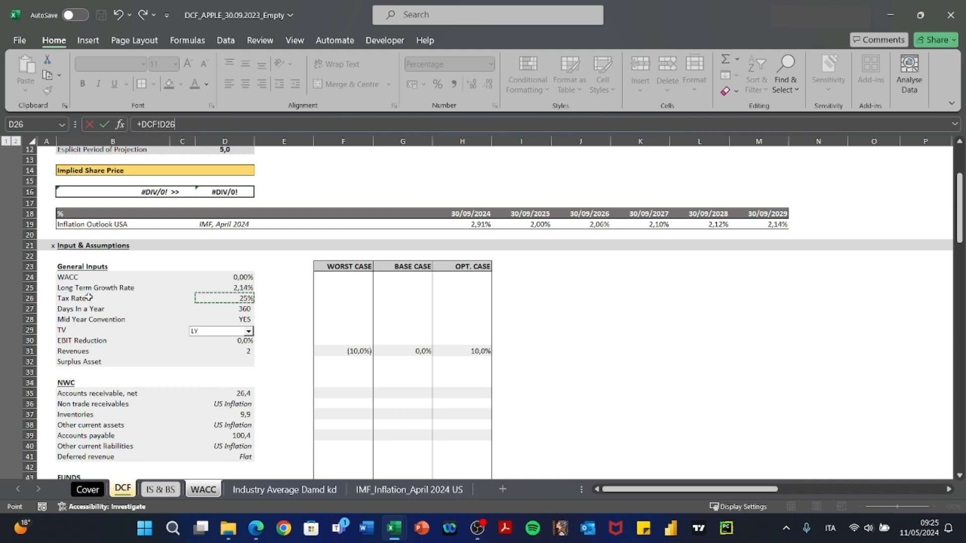
{"action": "key", "text": "Return"}
Calculate Net Cost of Debt in C18 with the formula =+C16*(1-C17) and review its references.
{"action": "type", "text": "+"}
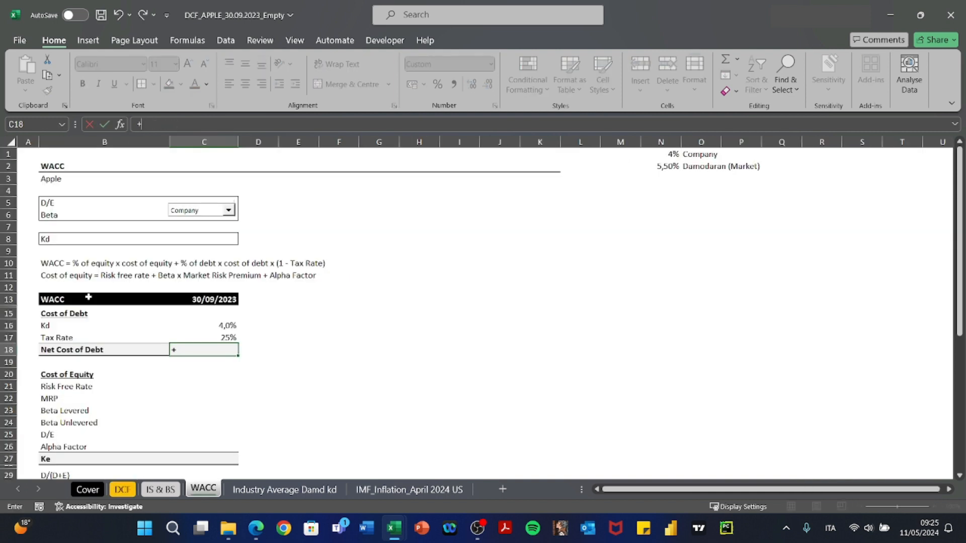
{"action": "key", "text": "Up"}
{"action": "key", "text": "Up"}
{"action": "type", "text": "*(1-"}
{"action": "key", "text": "Up"}
{"action": "key", "text": "Return"}
{"action": "key", "text": "Up"}
{"action": "key", "text": "F2"}
{"action": "key", "text": "Escape"}
{"action": "key", "text": "Left"}
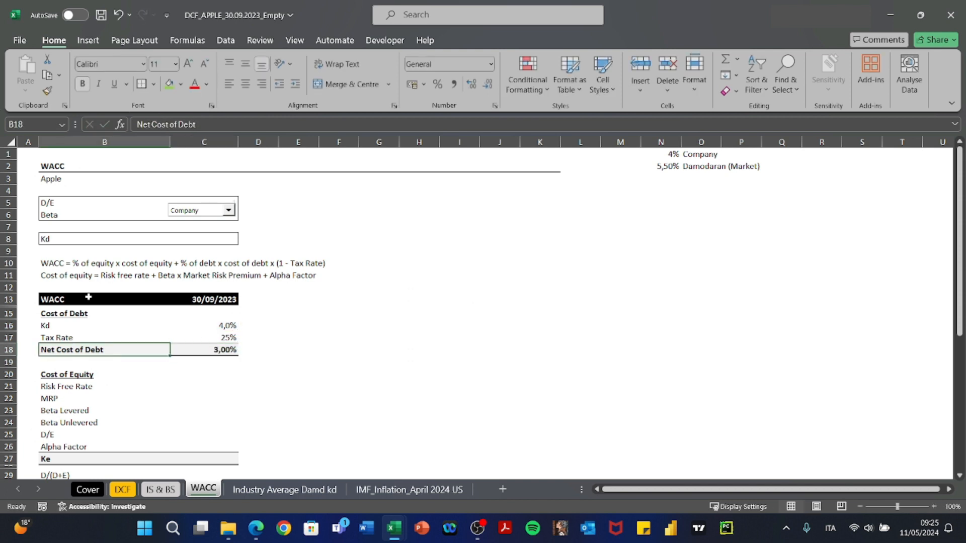
{"action": "key", "text": "Right"}
{"action": "key", "text": "F2"}
{"action": "key", "text": "Escape"}
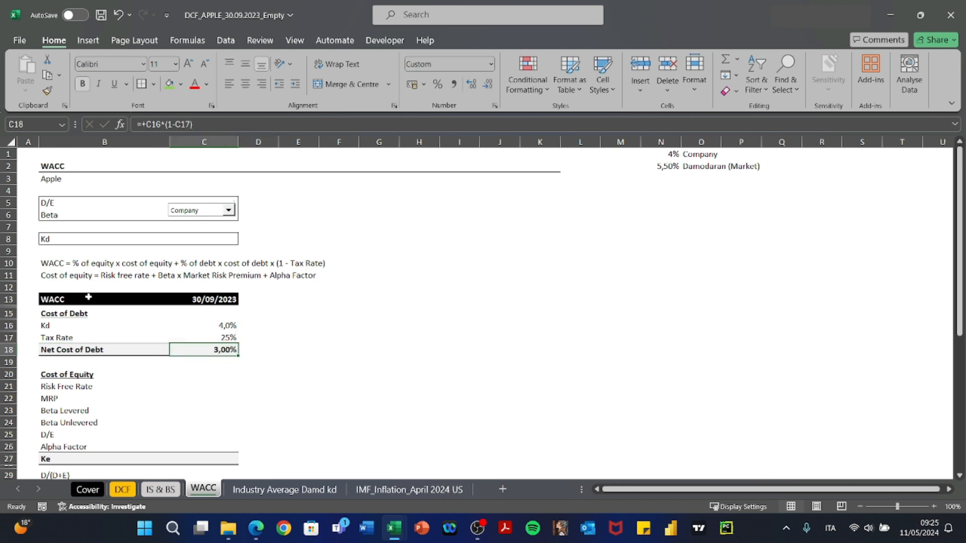
Select the empty Risk Free Rate cell C21 in the Cost of Equity section.
{"action": "scroll", "coordinate": [235, 425], "scroll_direction": "down", "scroll_amount": 1}
{"action": "key", "text": "Down"}
{"action": "key", "text": "Down"}
{"action": "key", "text": "Down"}
{"action": "key", "text": "Down"}
{"action": "key", "text": "Up"}
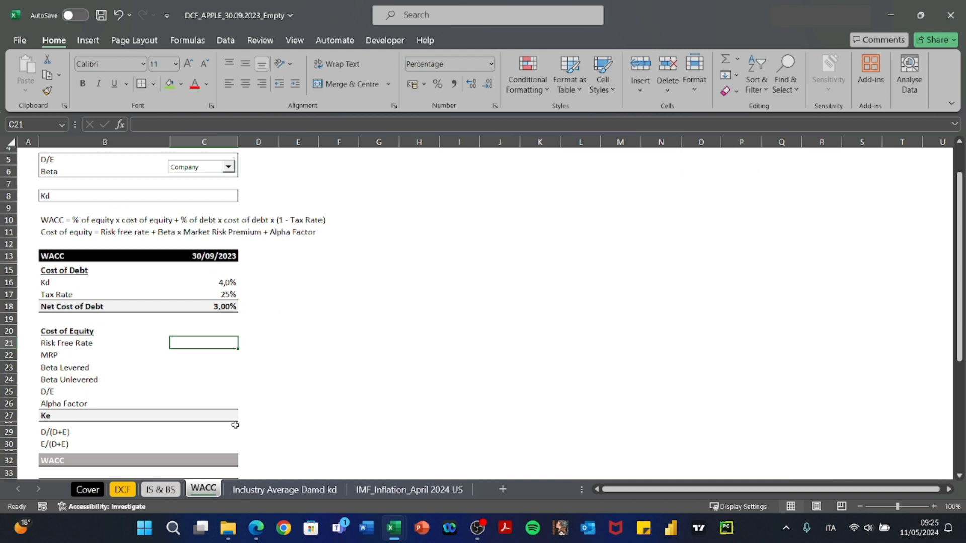